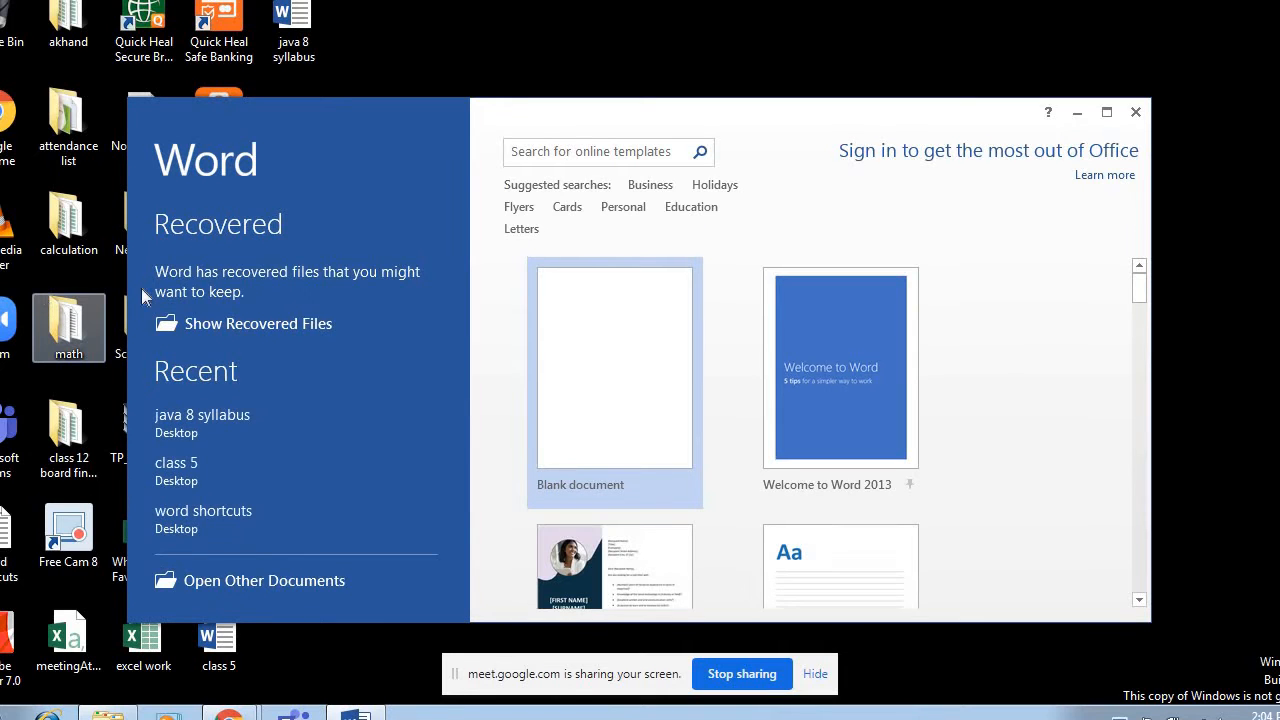
Create a blank document in a maximized window and dismiss the activation wizard and the document recovery list.
click(603, 333)
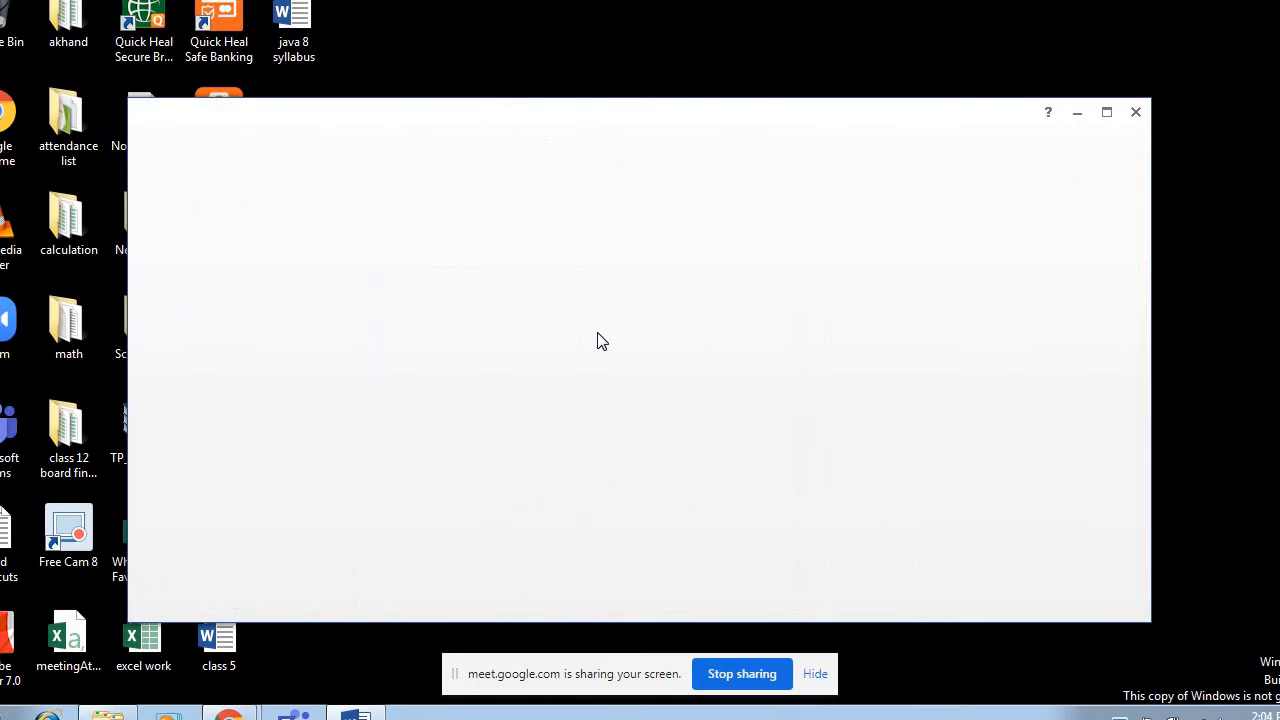
click(1106, 112)
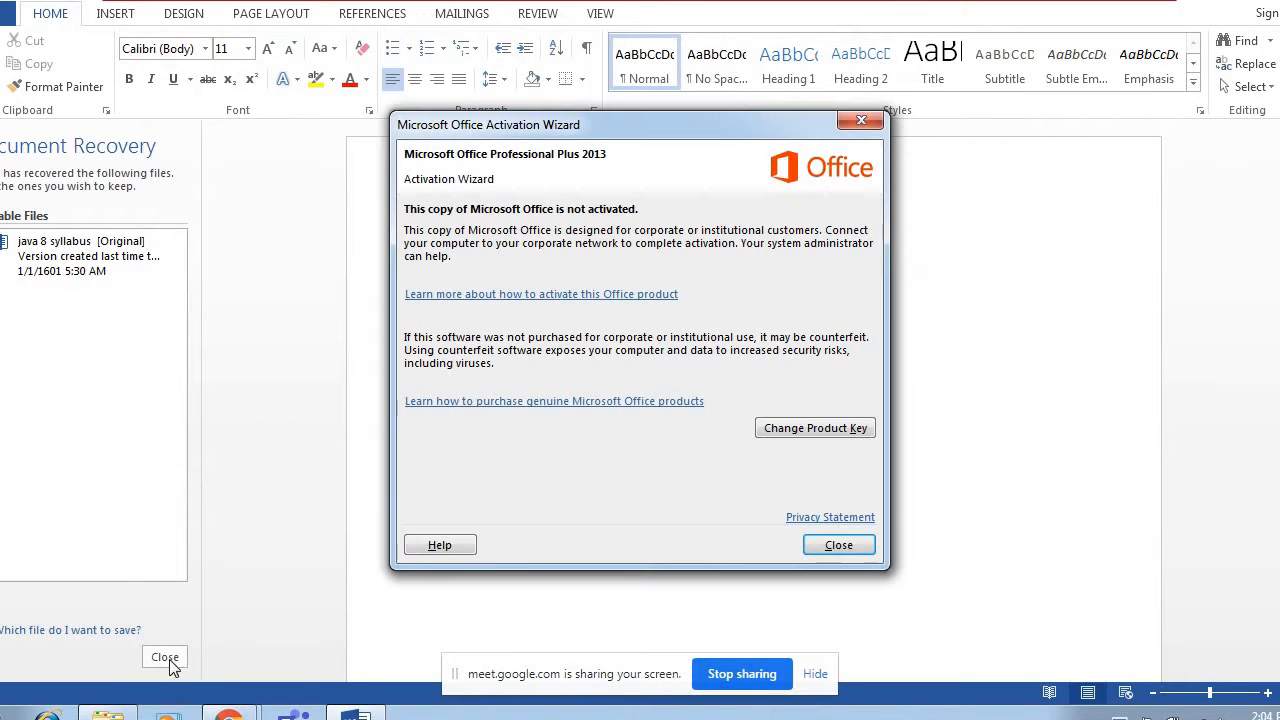
click(866, 550)
click(152, 660)
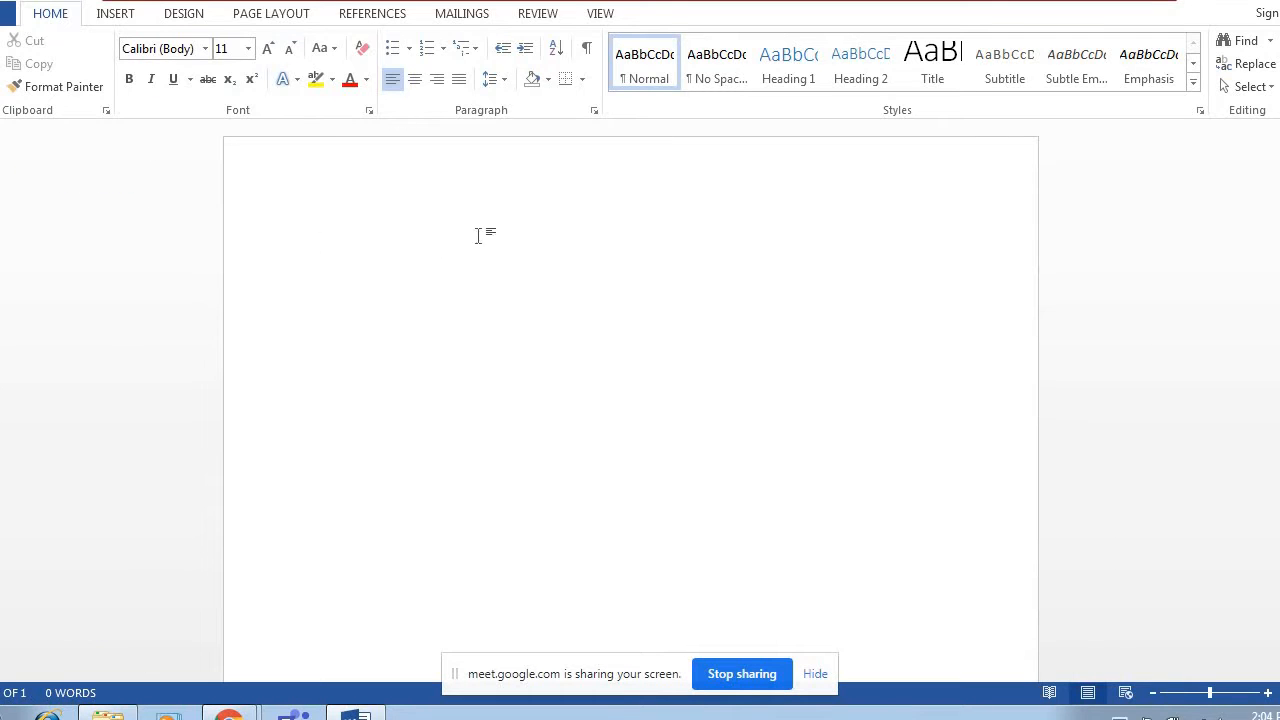
Insert the Lighthouse picture from the Sample Pictures folder into the blank document.
click(112, 14)
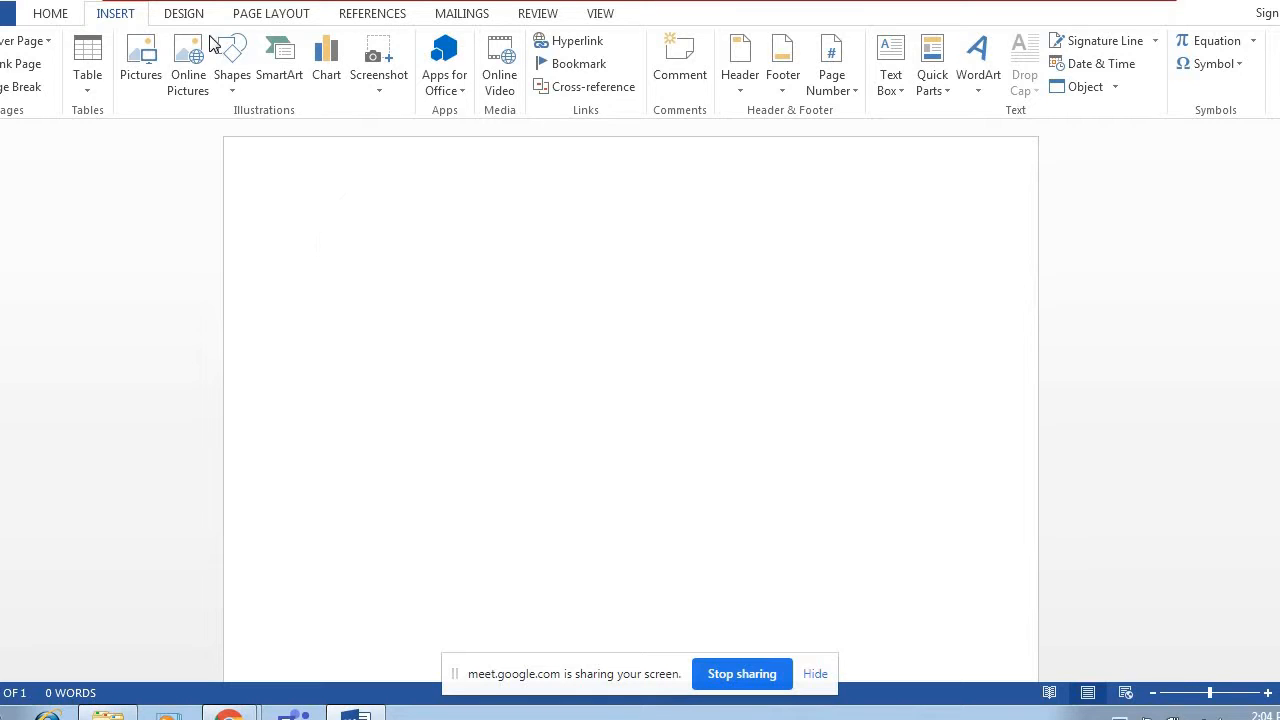
click(150, 68)
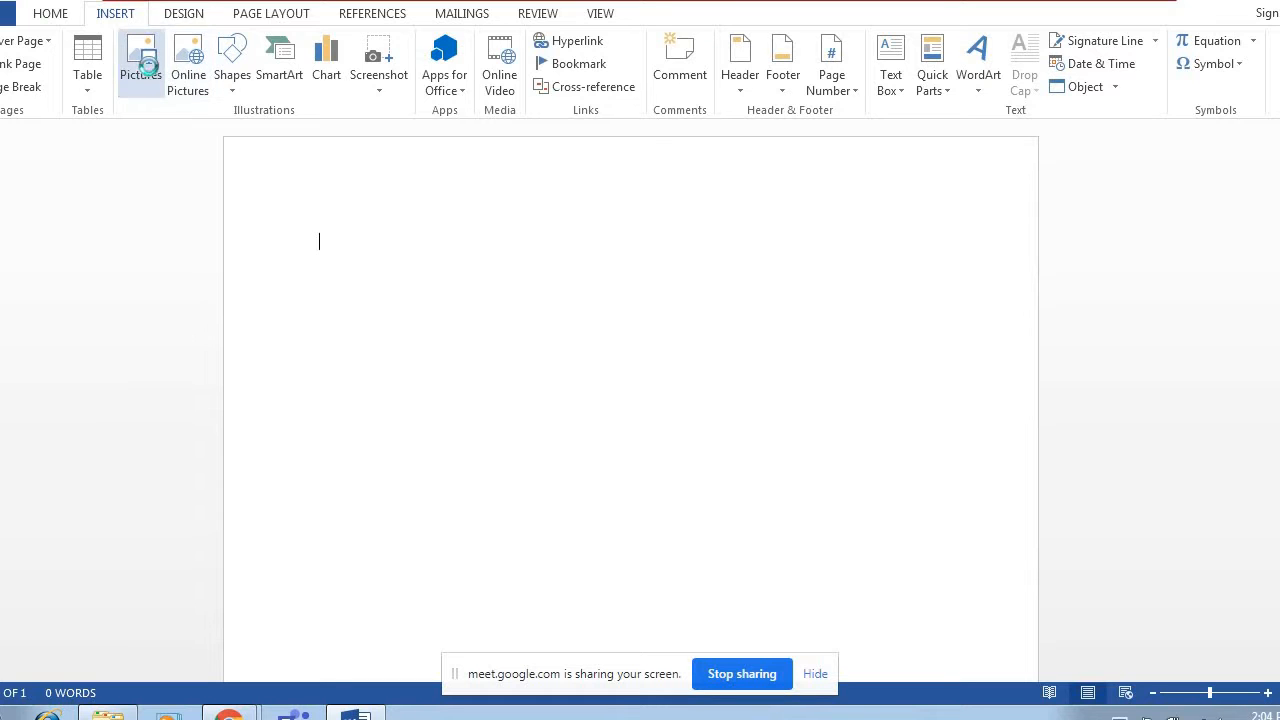
click(197, 212)
double_click(197, 212)
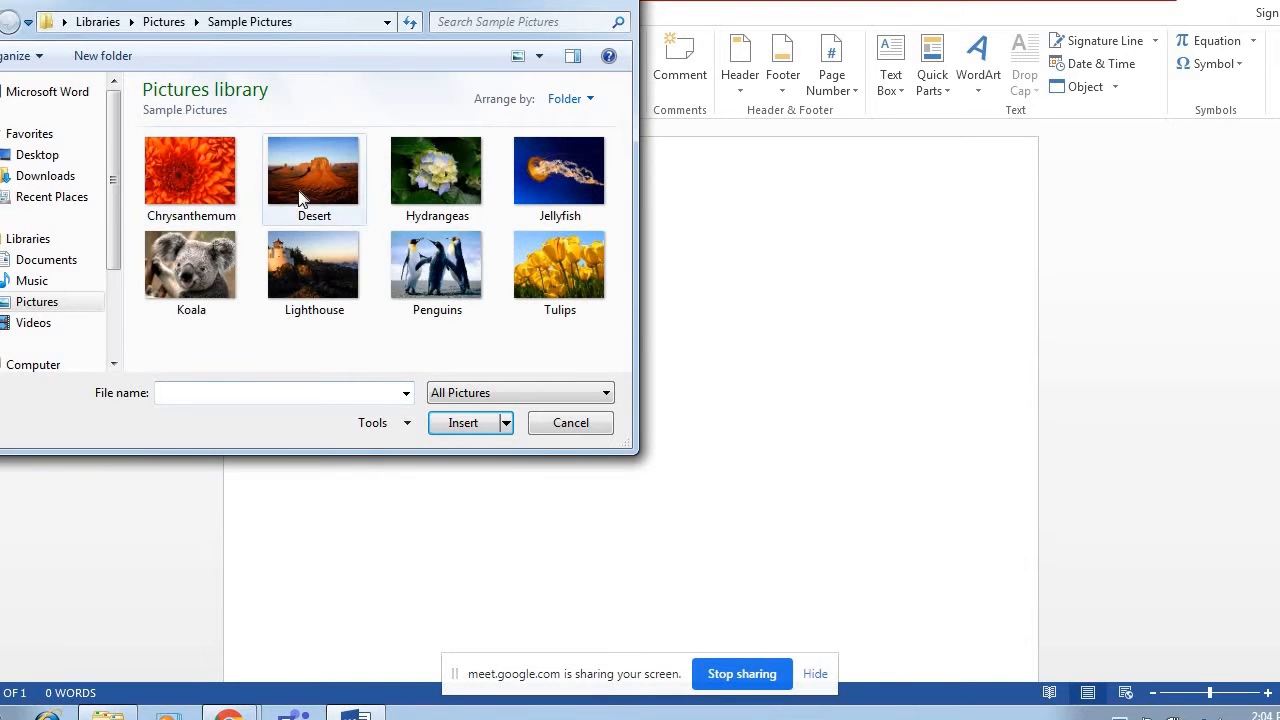
click(279, 272)
click(463, 423)
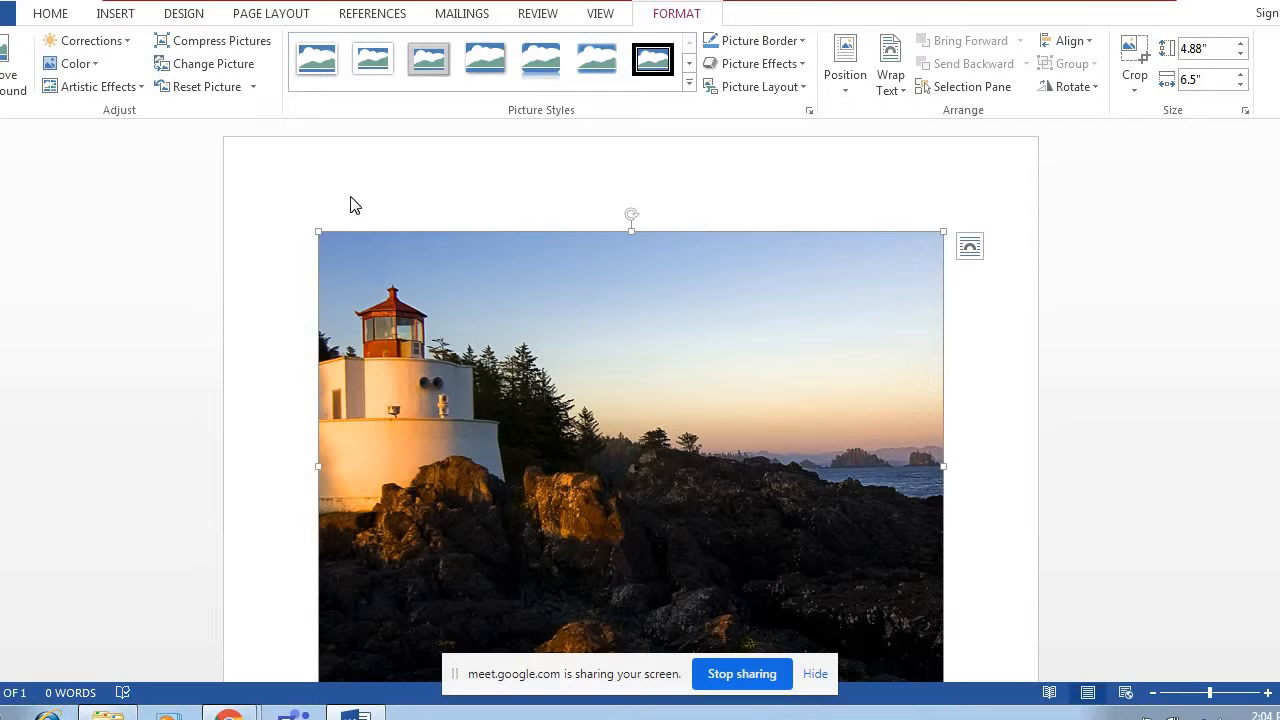
Try replacing the selected lighthouse picture with a screenshot of the available screen-sharing notification window, and undo the insertion.
click(117, 18)
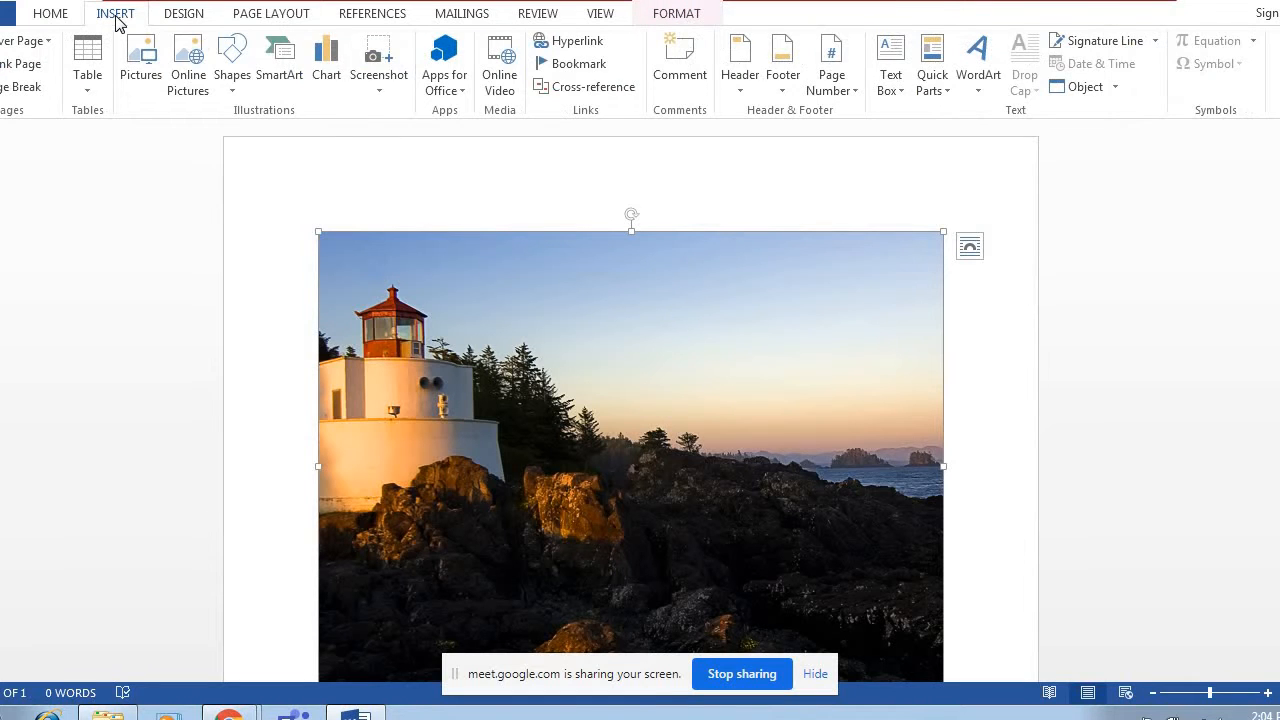
click(385, 80)
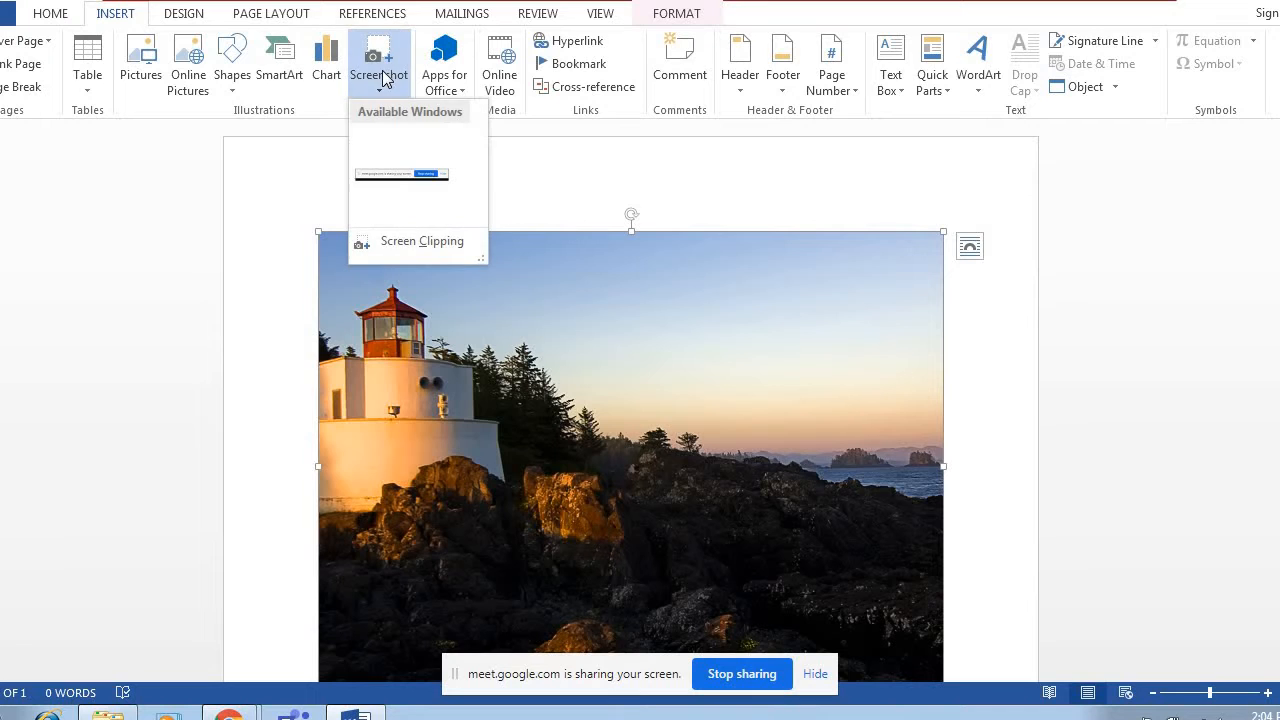
click(401, 170)
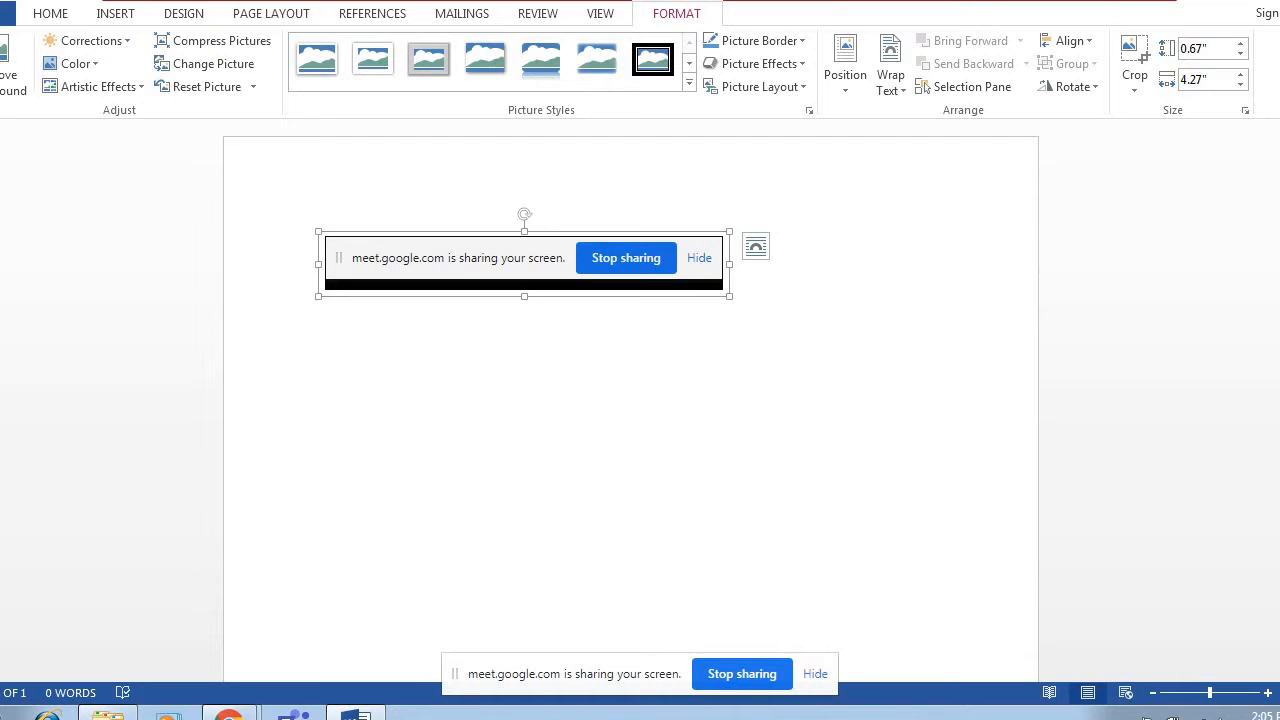
key(ctrl+z)
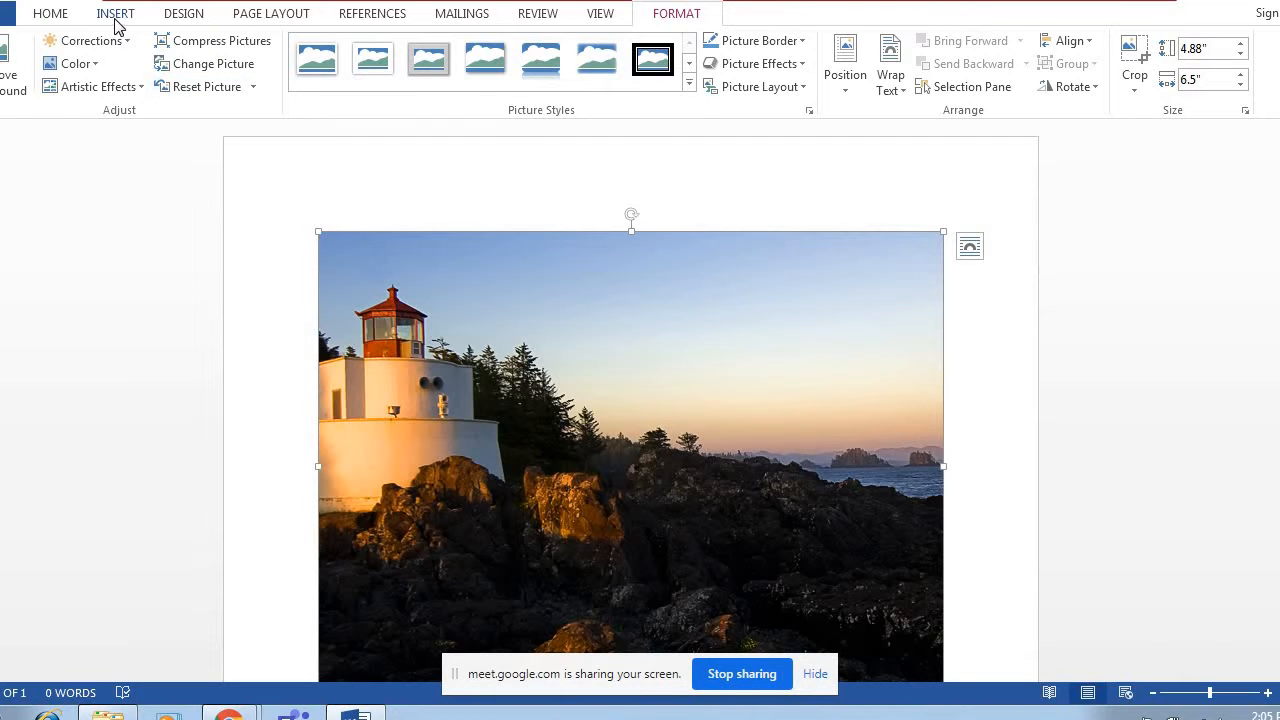
Replace the lighthouse picture with a screen clipping of the upper desktop icons, about 4.34" high by 3.87" wide, and return to the document.
click(116, 18)
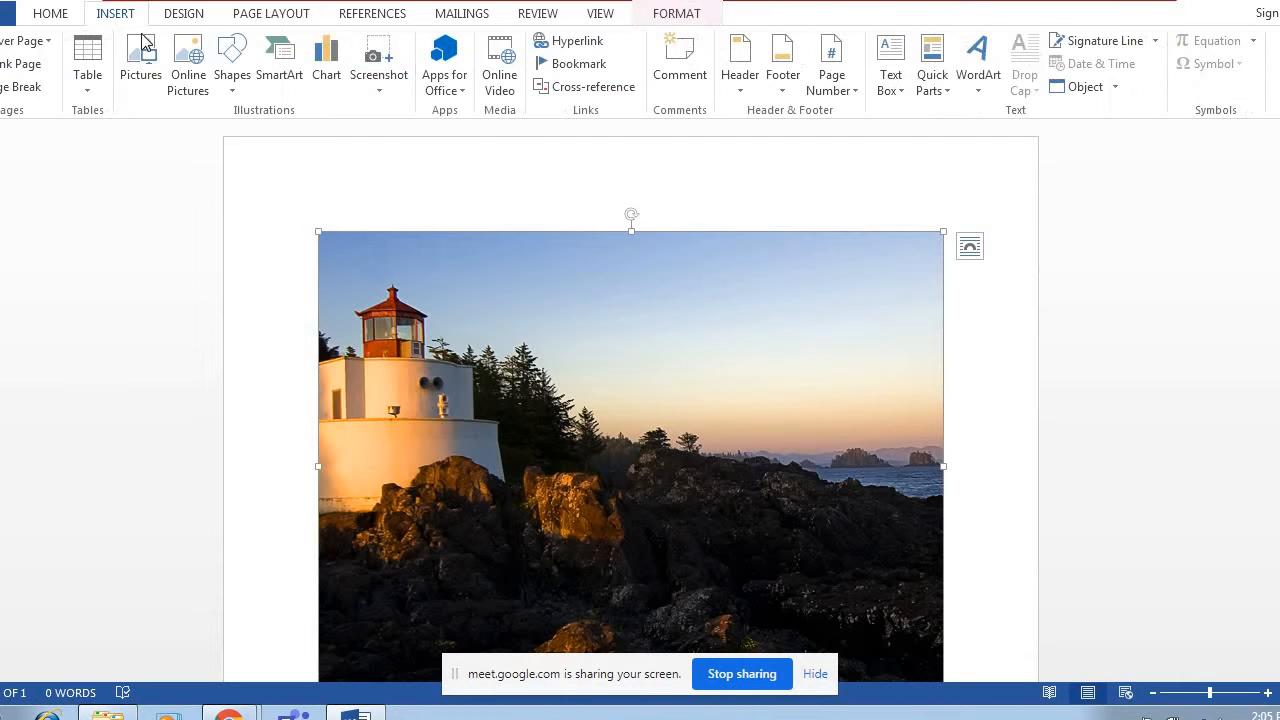
click(380, 96)
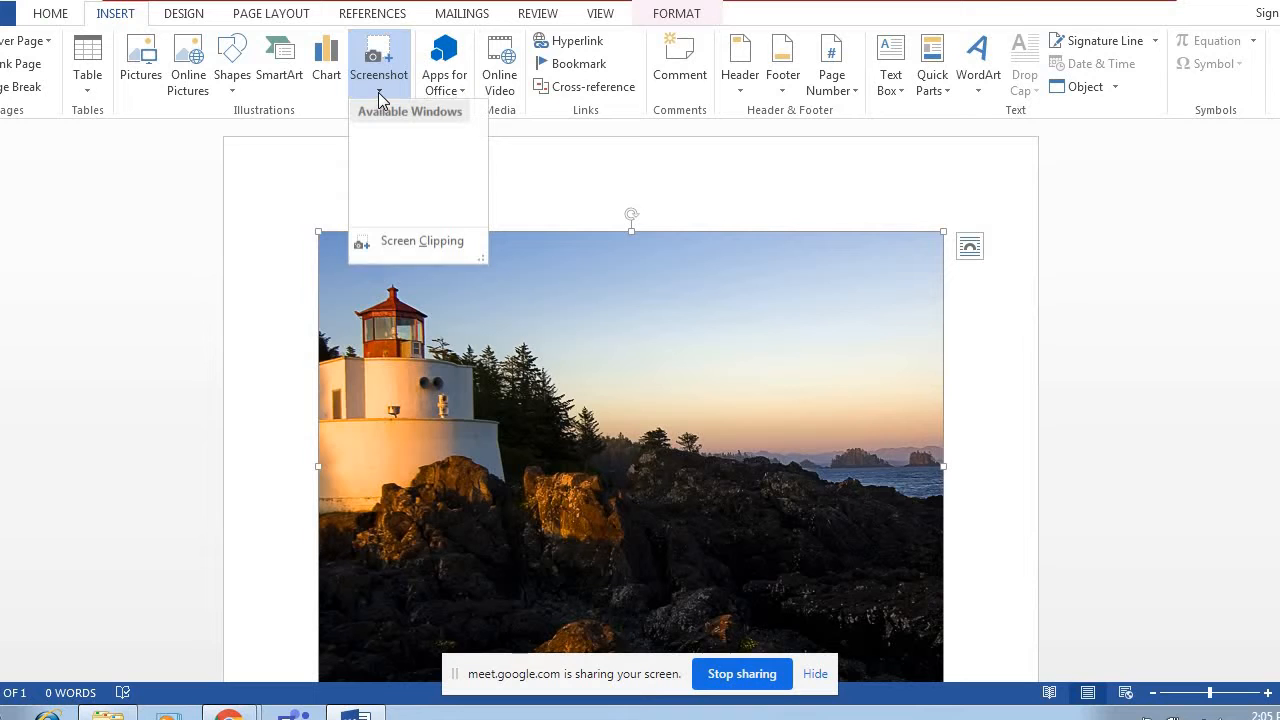
click(389, 244)
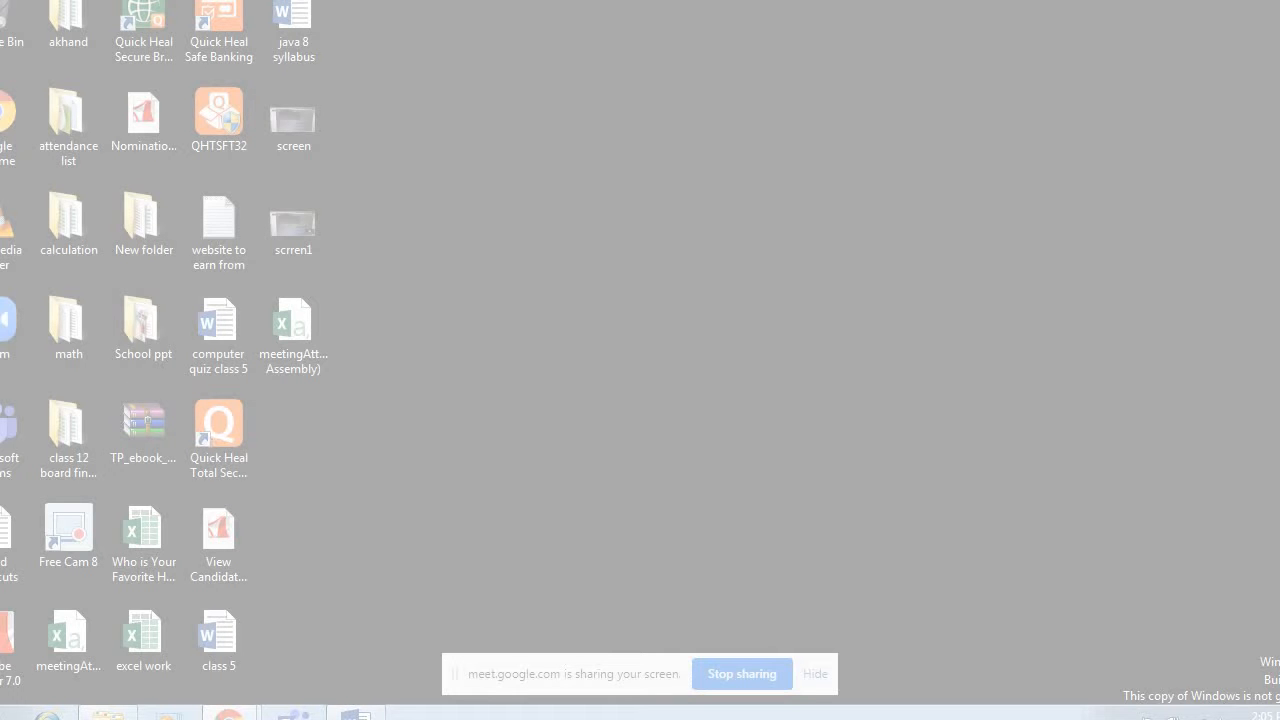
drag(0, 0, 358, 410)
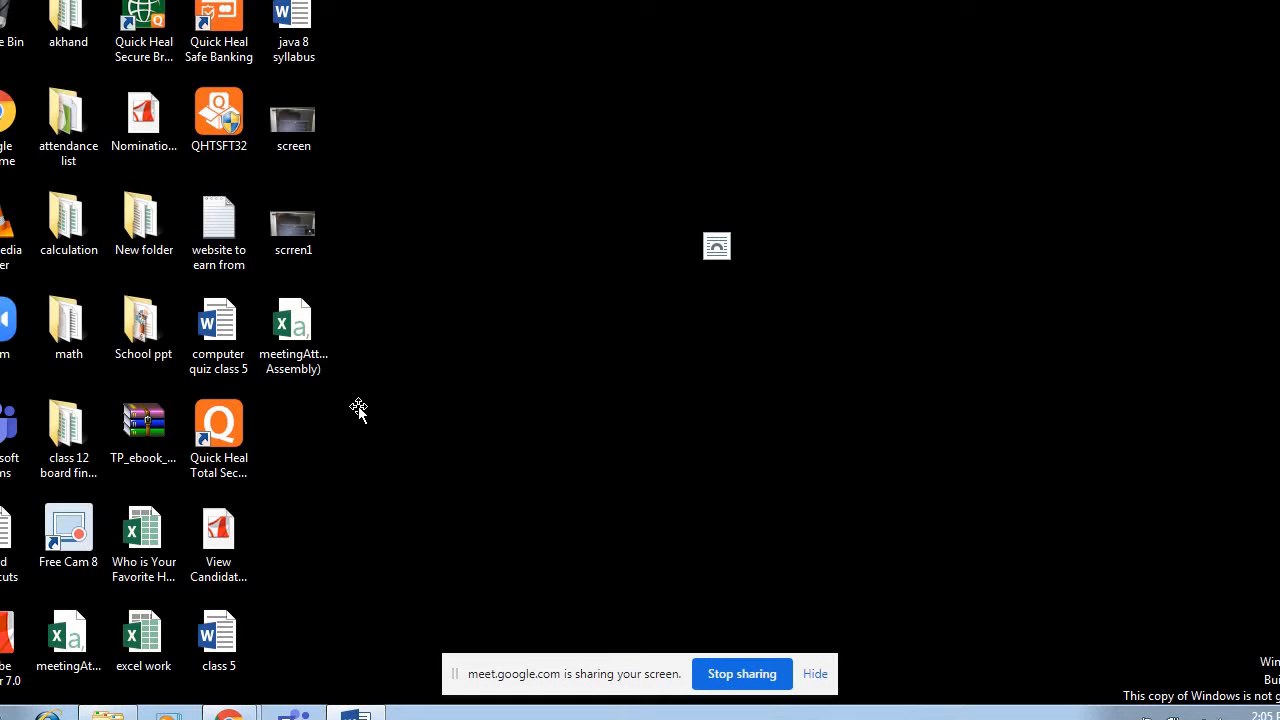
click(711, 260)
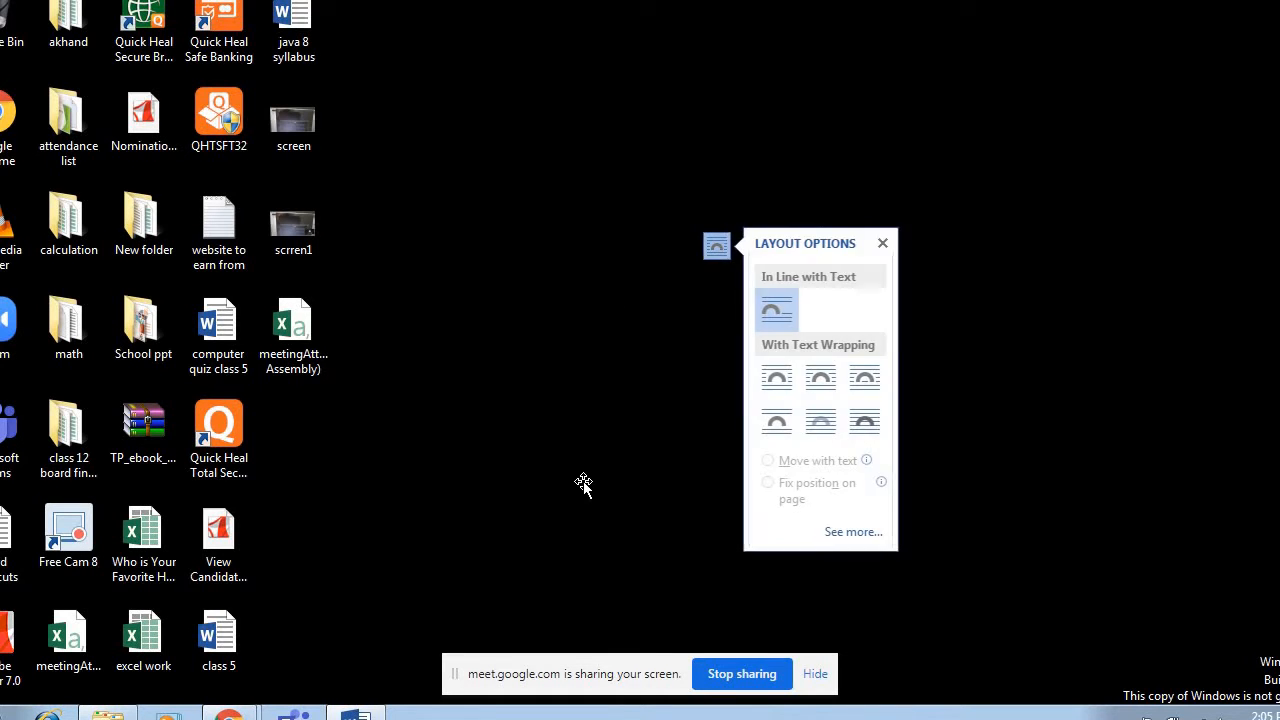
click(373, 716)
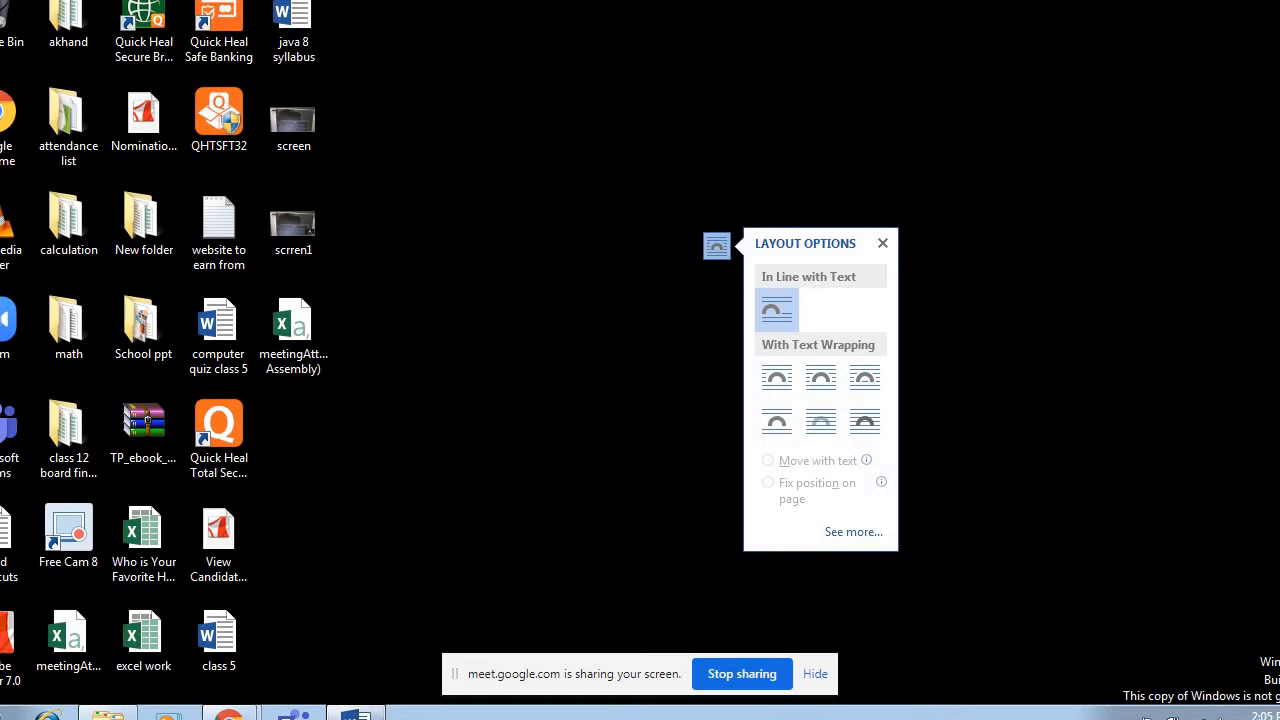
click(355, 714)
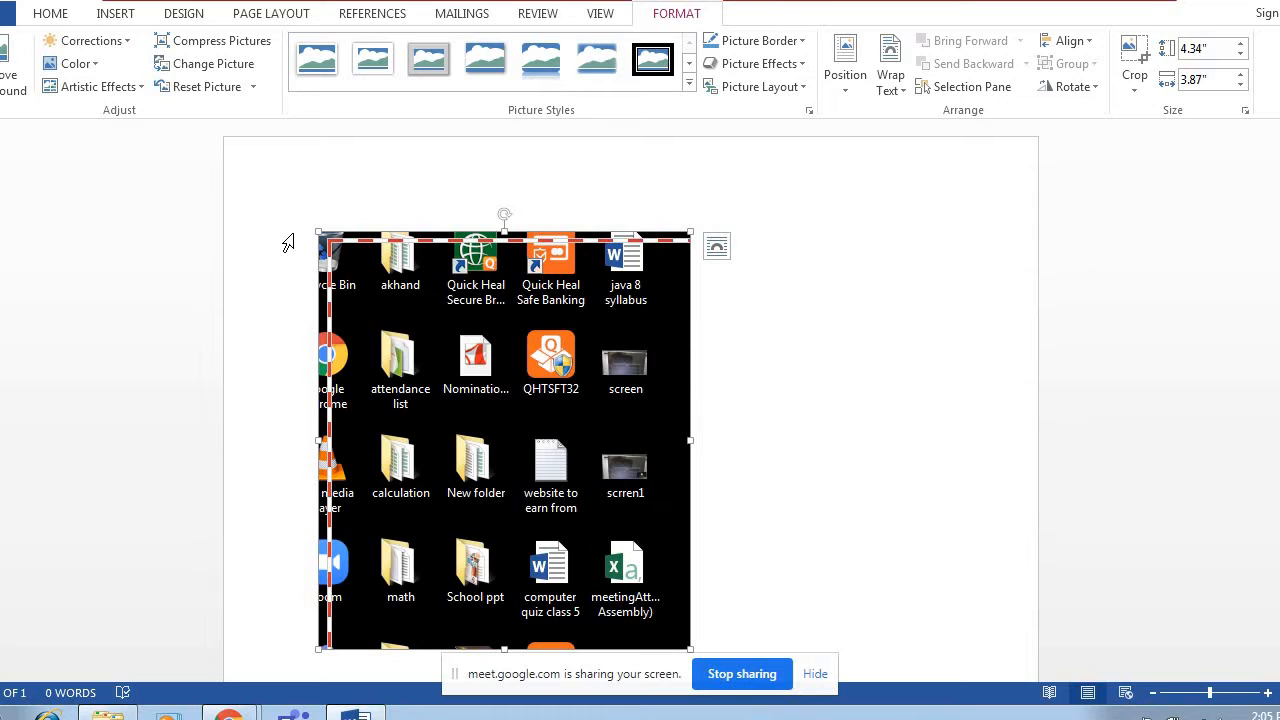
Replace the selected clipping with a new screen clipping of the desktop icons, about 4.96" high by 3.74" wide, and review it in the document.
click(112, 20)
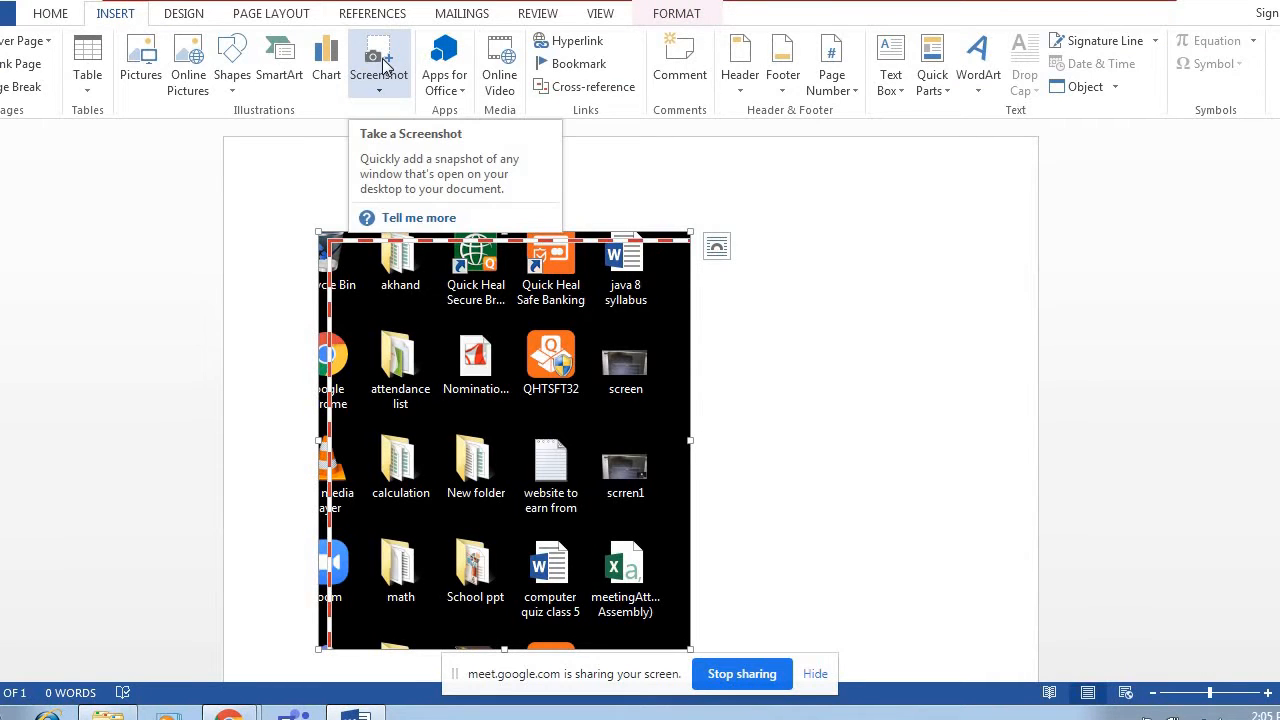
click(383, 64)
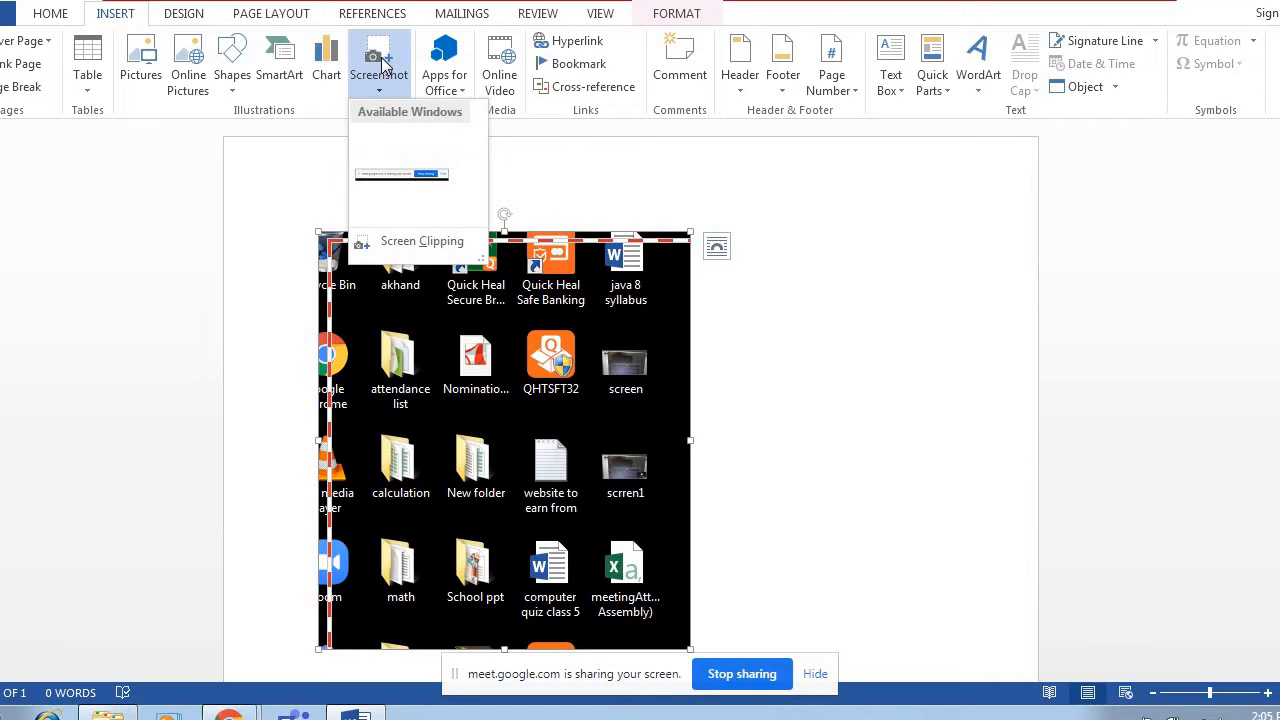
click(410, 242)
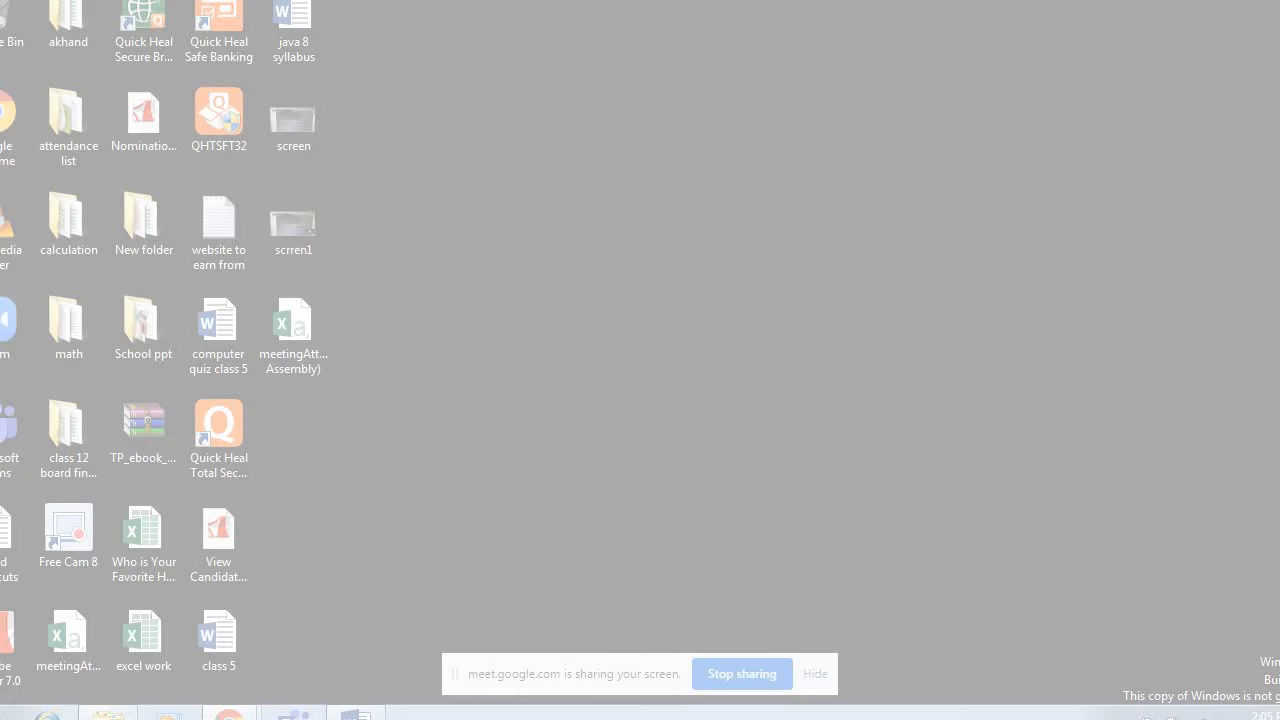
drag(0, 0, 335, 463)
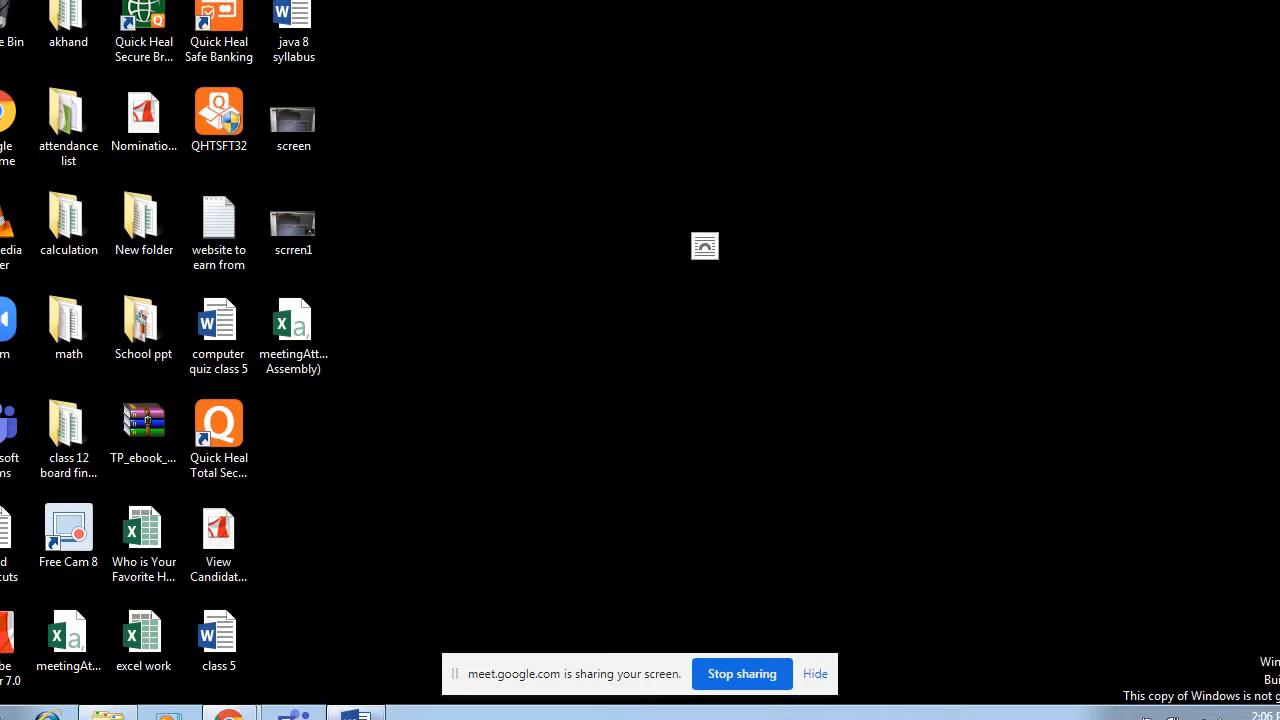
click(355, 714)
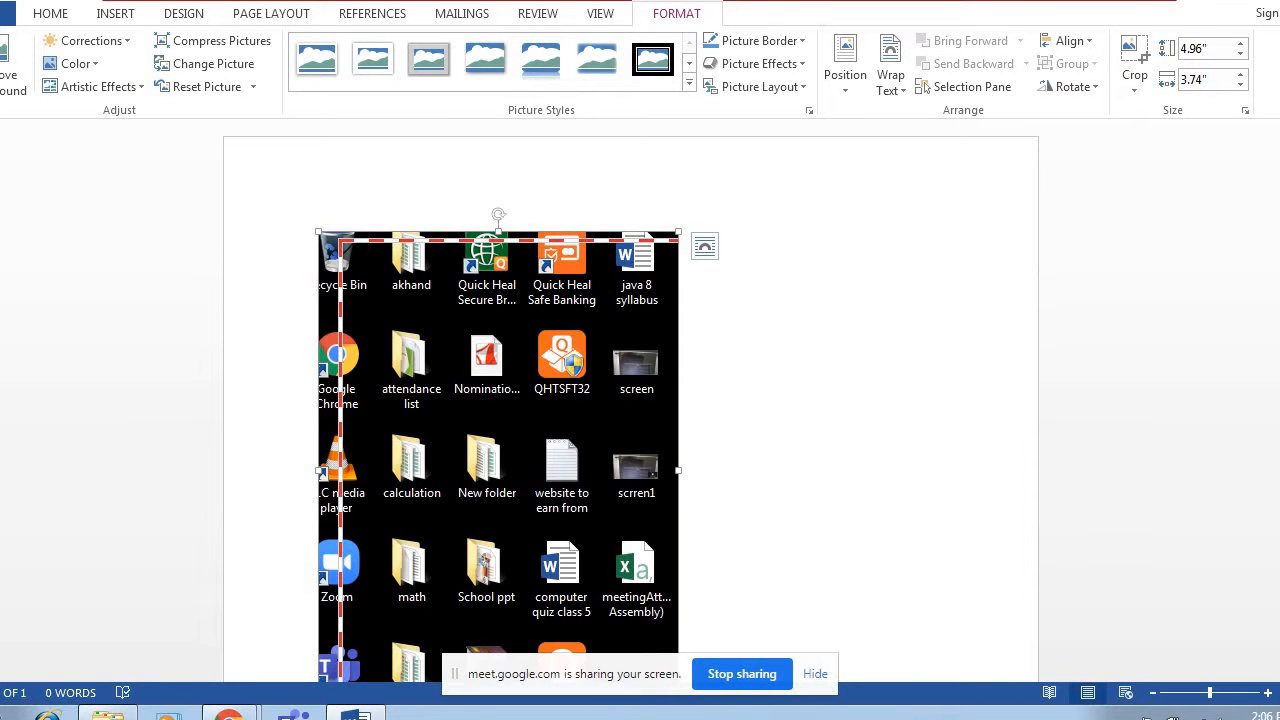
scroll(430, 585, down, 3)
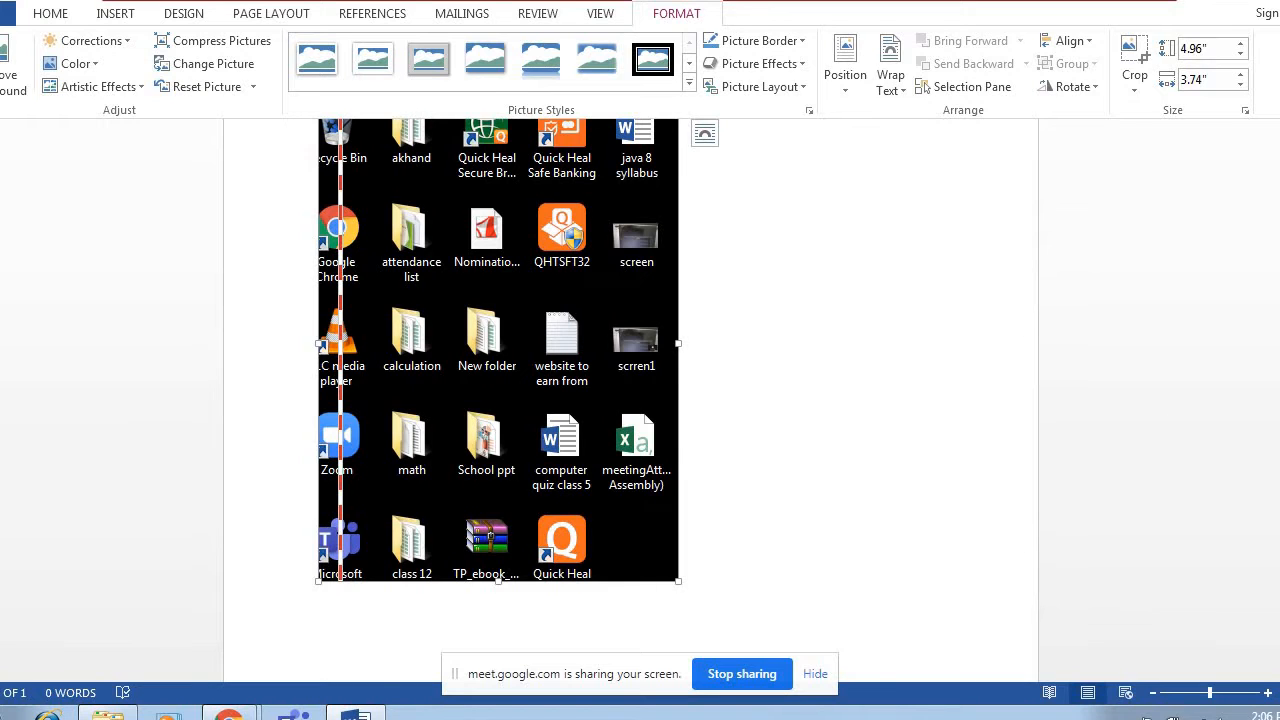
scroll(630, 400, up, 3)
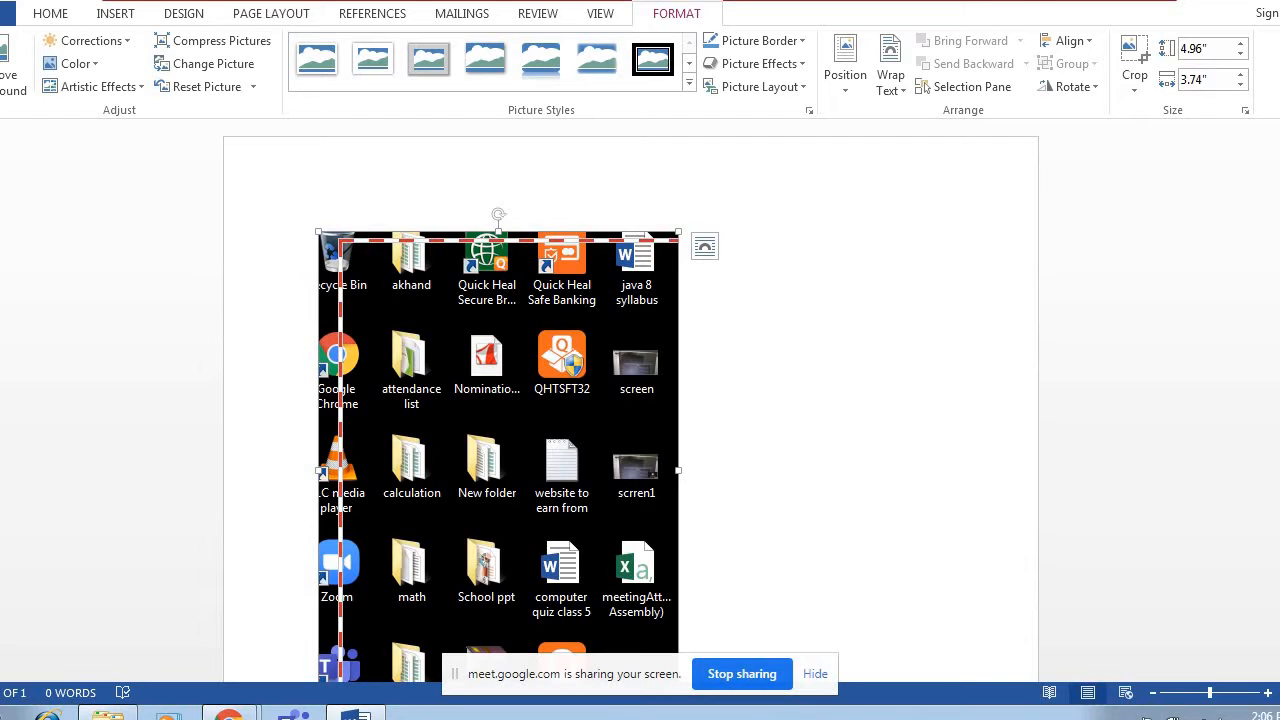
Show all Apps for Office and check both the featured apps and the user's own apps.
click(118, 14)
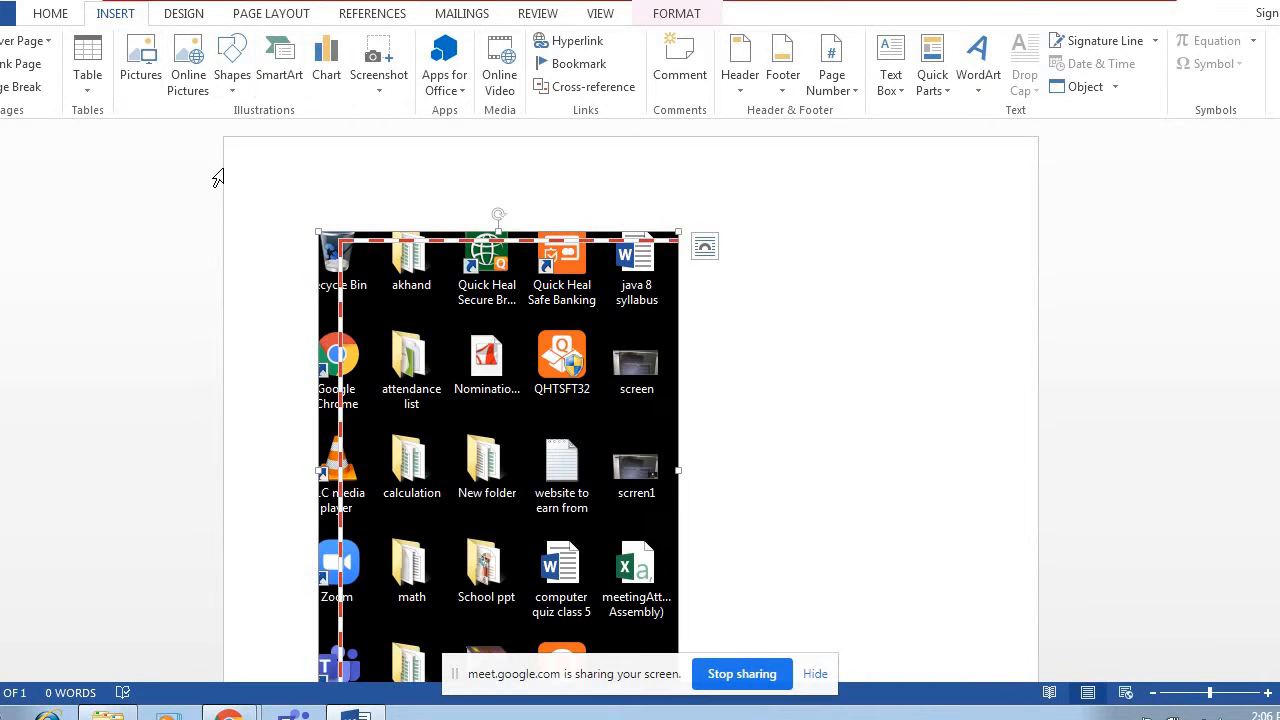
click(452, 90)
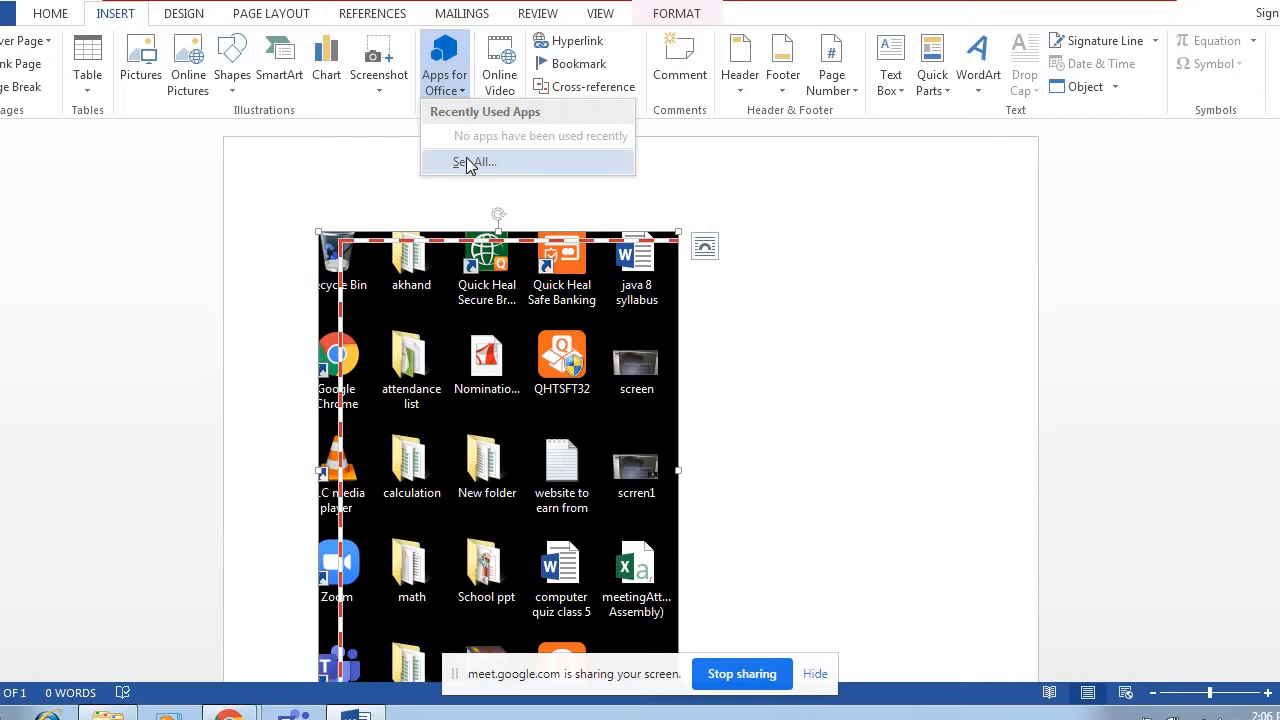
click(469, 163)
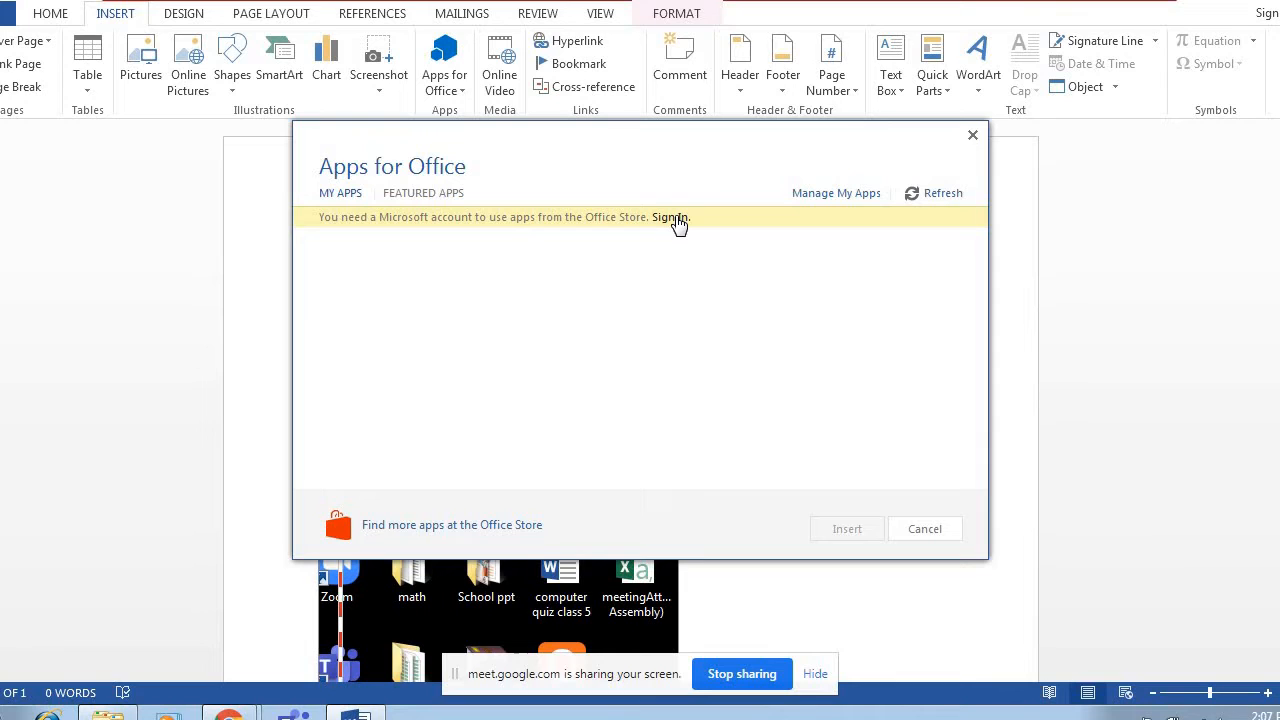
click(418, 196)
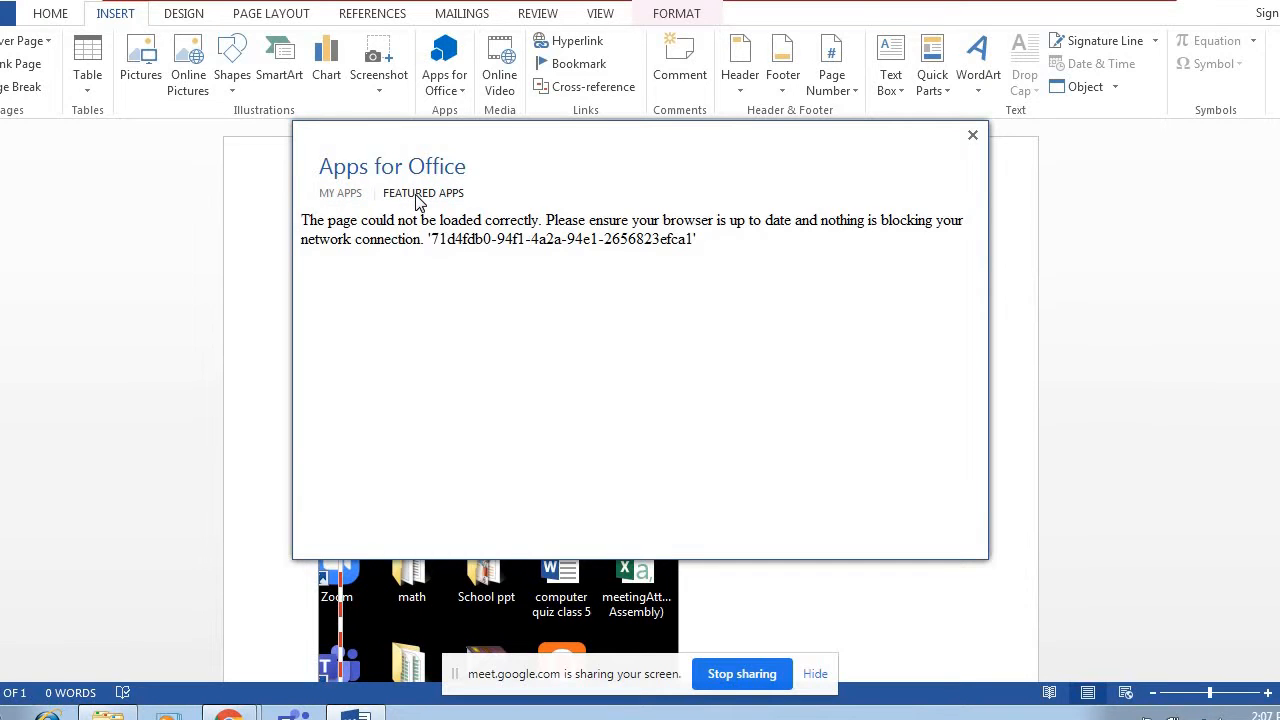
click(340, 196)
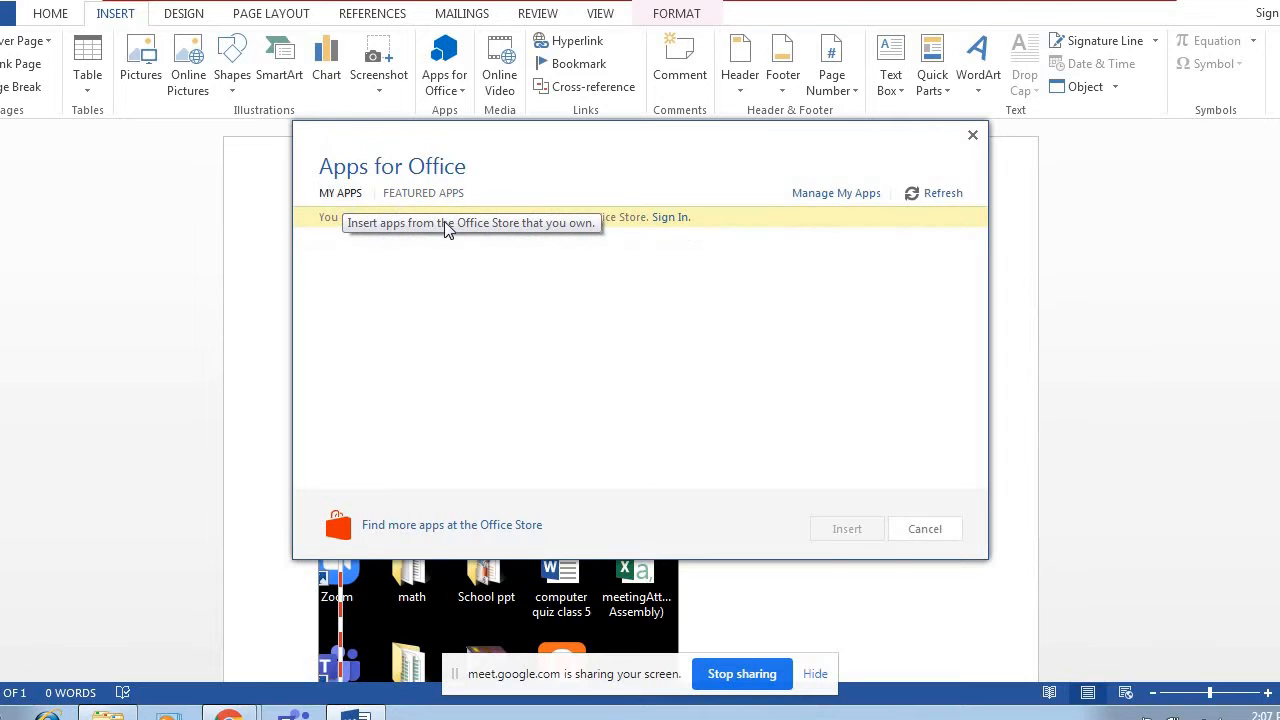
Go to the Office Store to find more apps and browse the Word add-ins listed on AppSource.
click(459, 530)
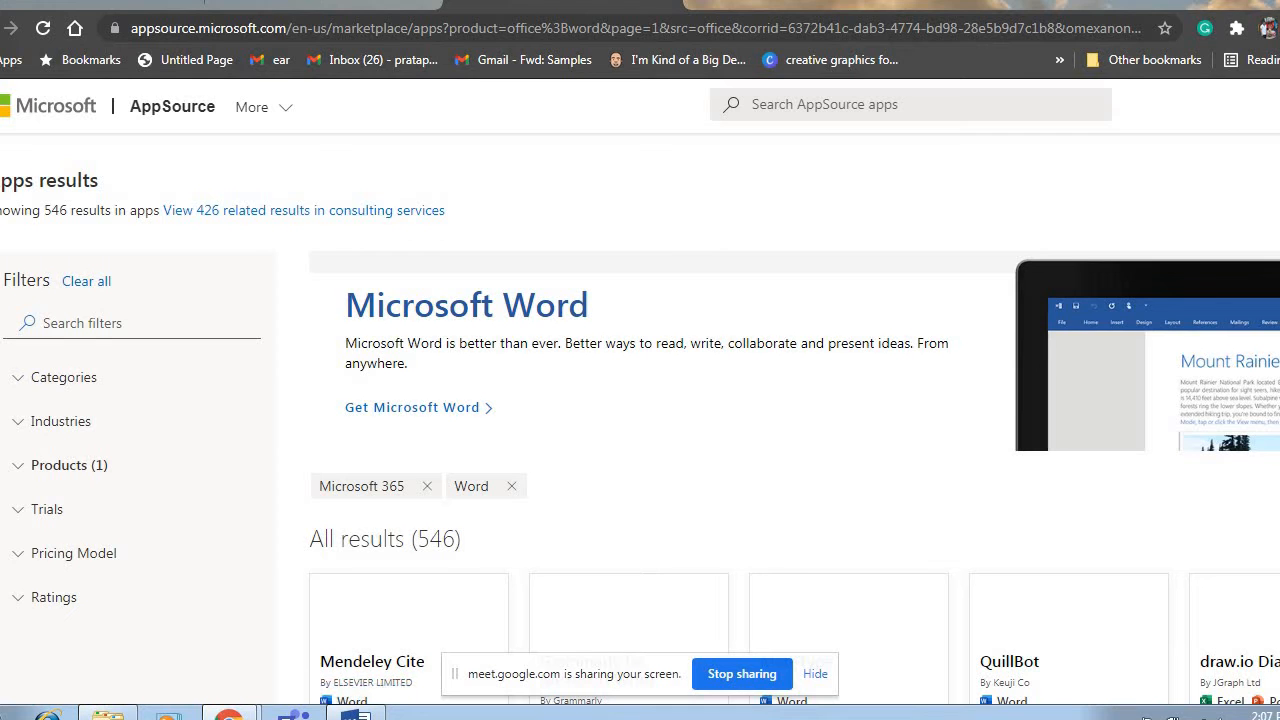
scroll(640, 420, down, 3)
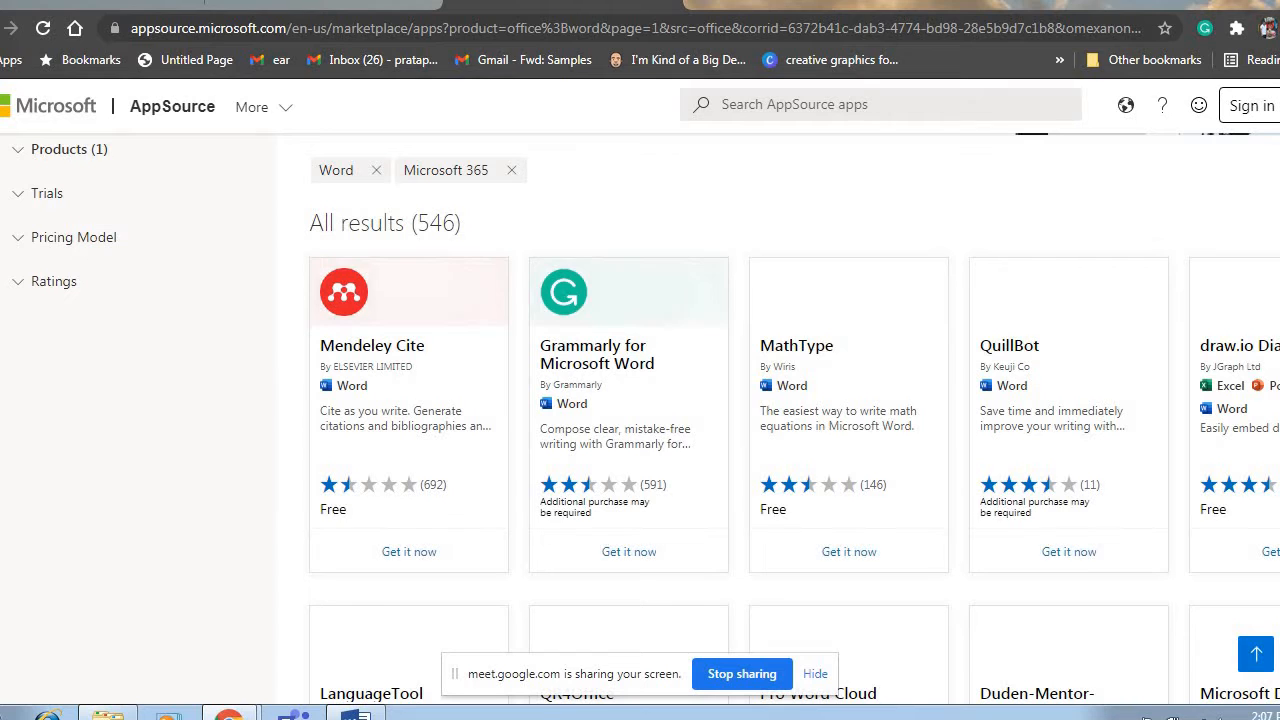
scroll(640, 420, down, 1)
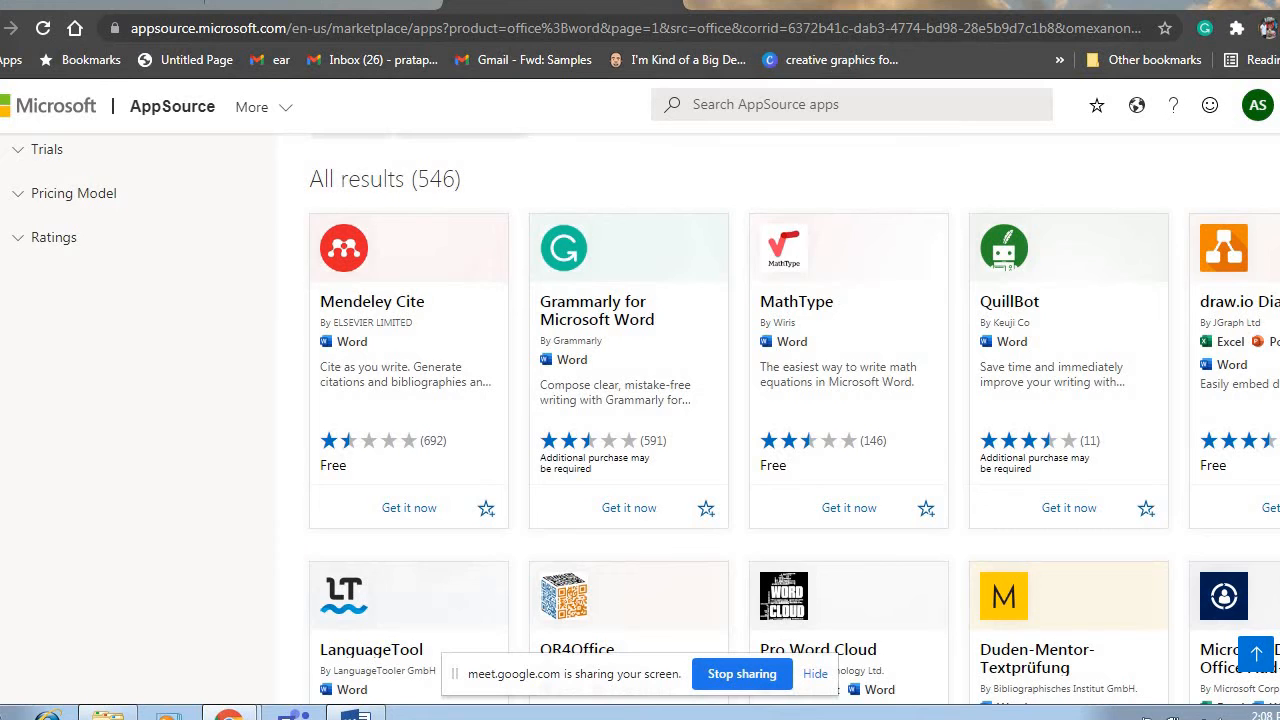
scroll(640, 400, down, 7)
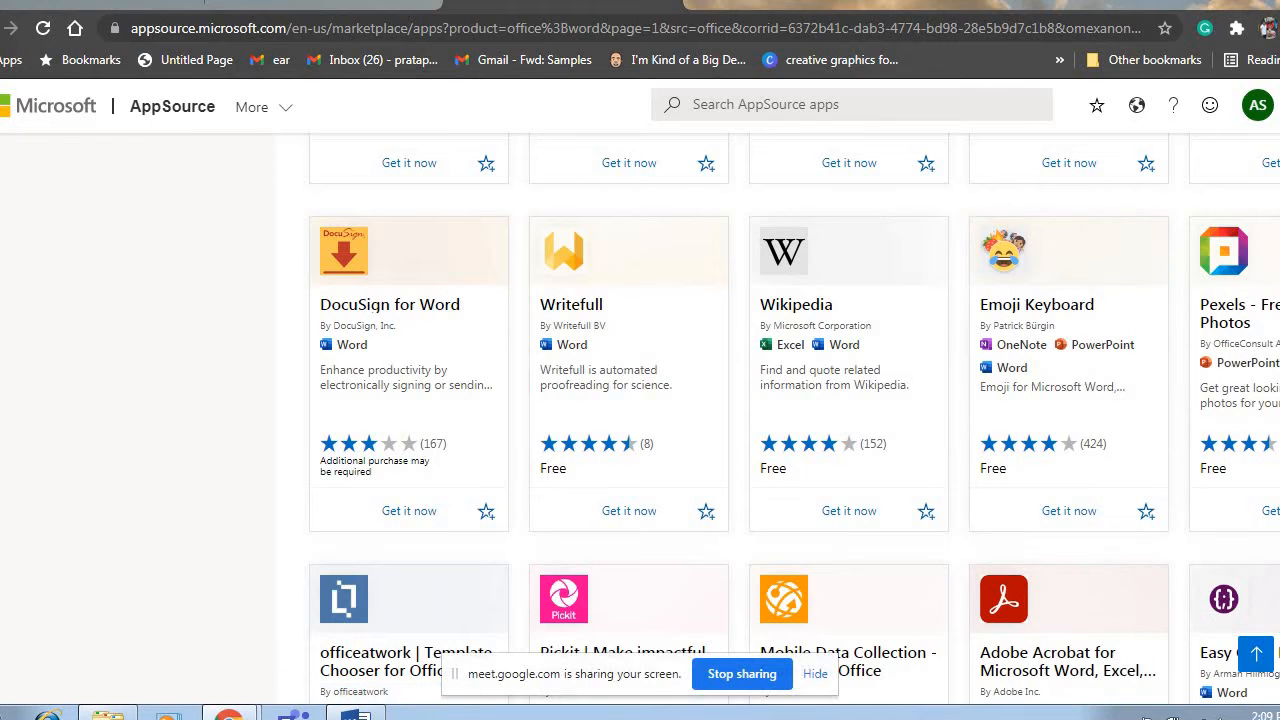
scroll(794, 421, down, 3)
scroll(794, 418, down, 3)
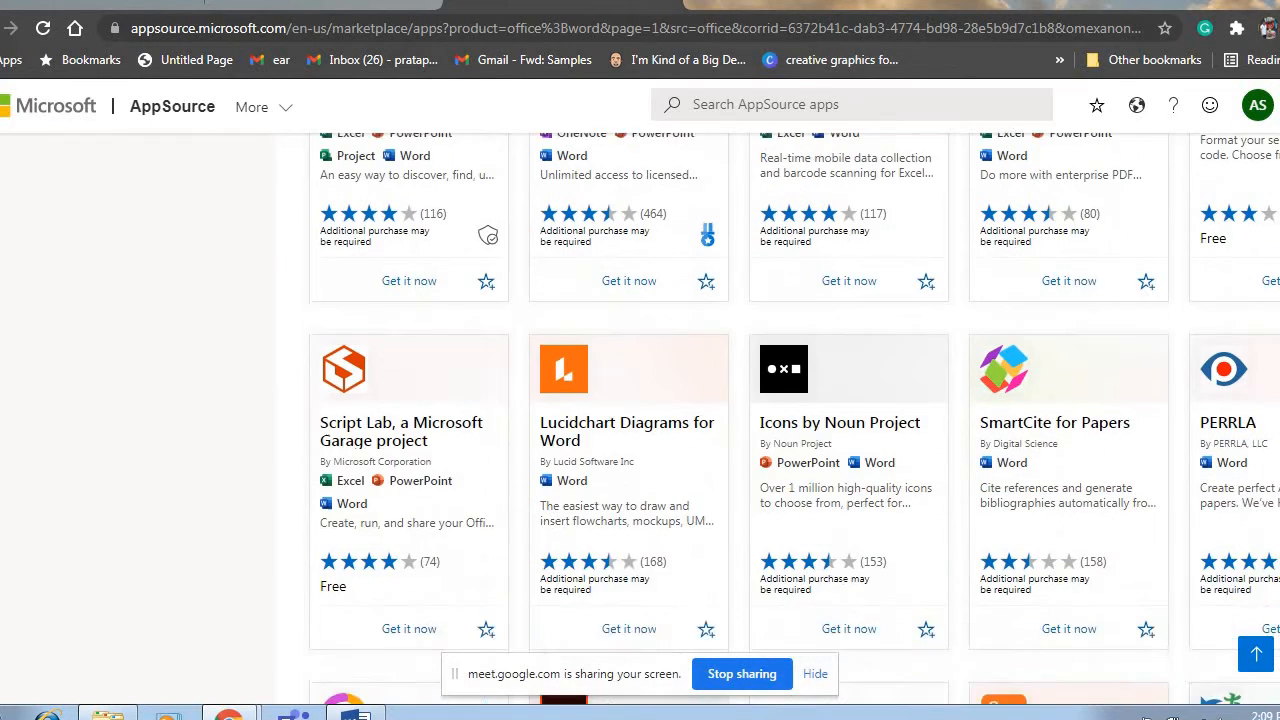
Switch back to Word, check the user's own and featured Apps for Office again, and close the list without inserting one.
scroll(794, 418, up, 2)
scroll(1035, 345, up, 1)
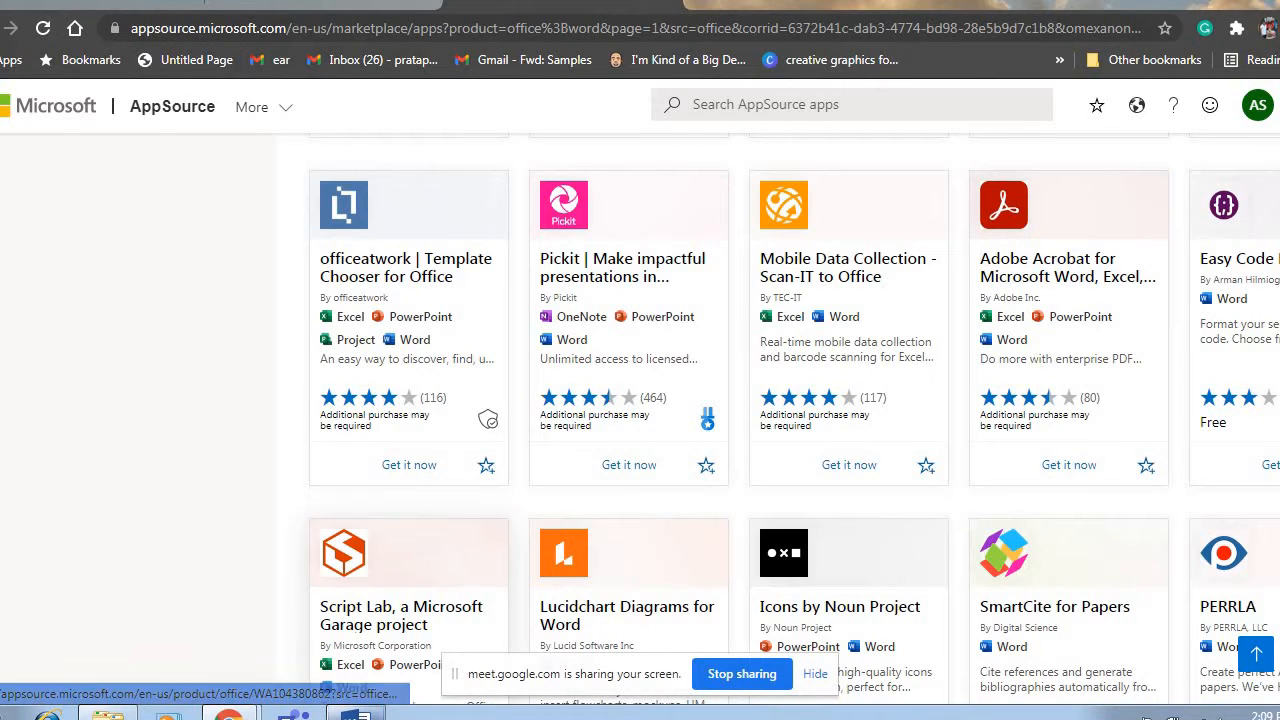
click(356, 714)
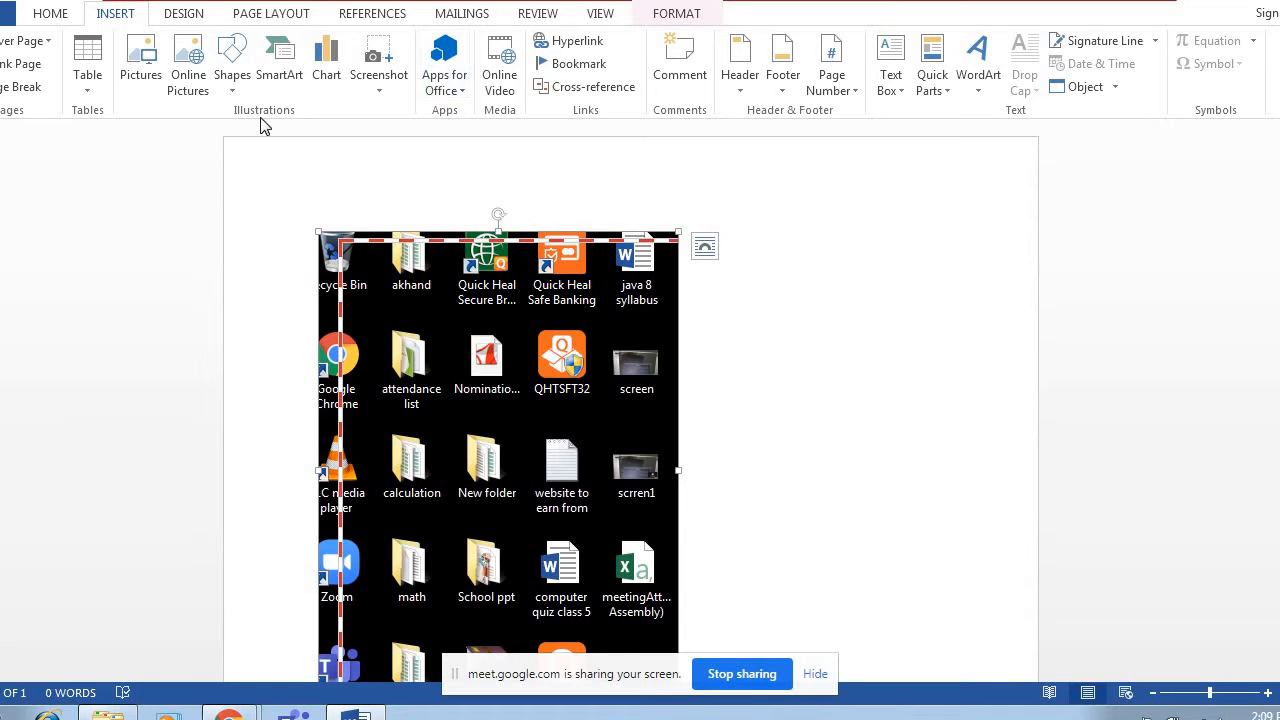
click(457, 94)
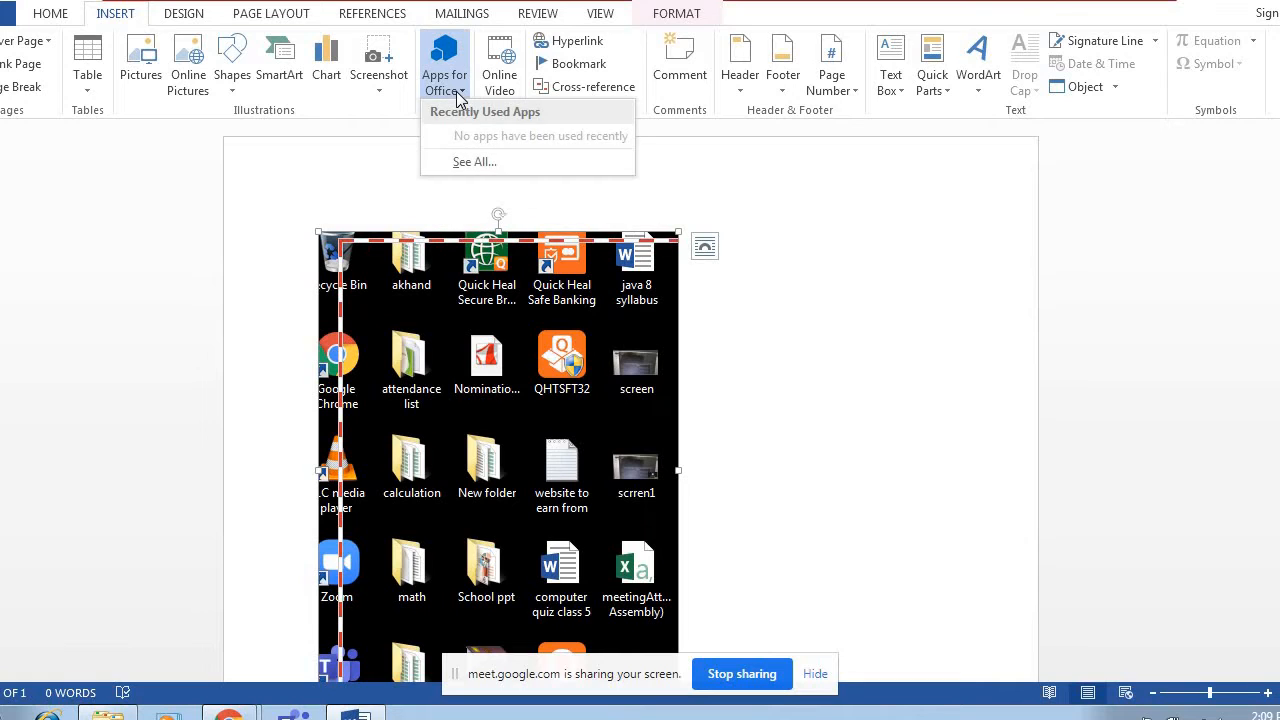
click(478, 162)
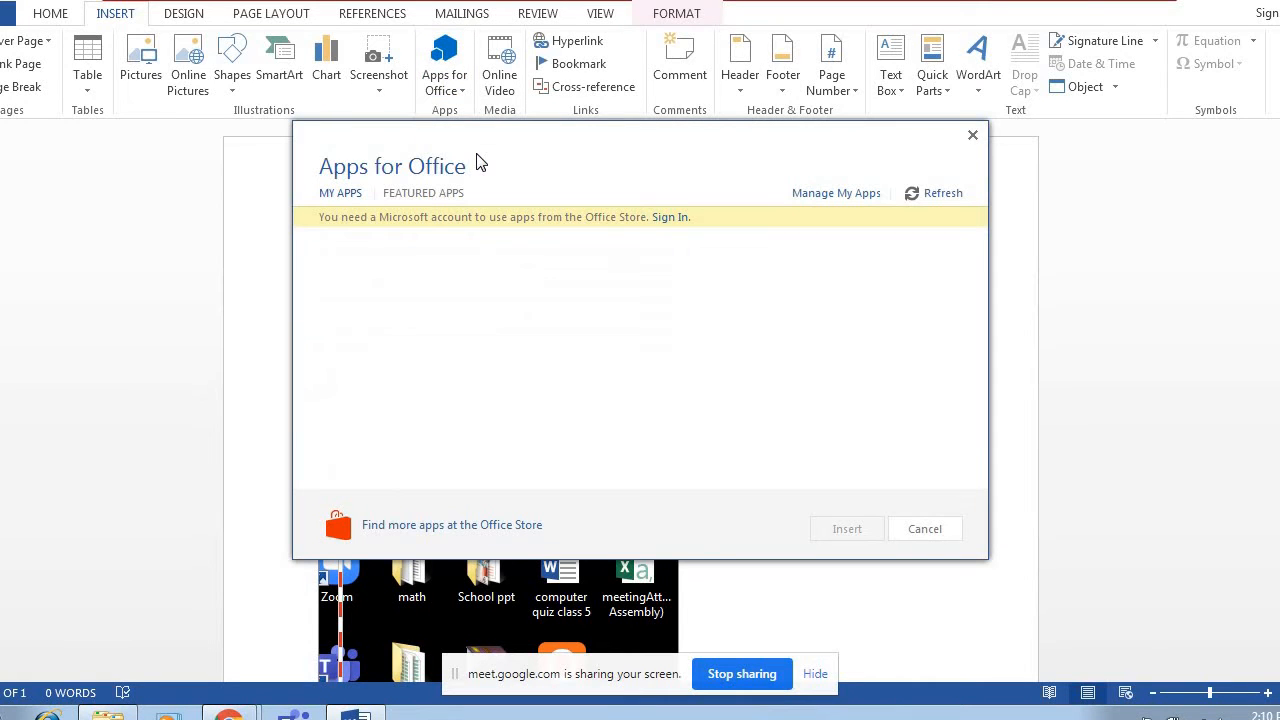
click(408, 195)
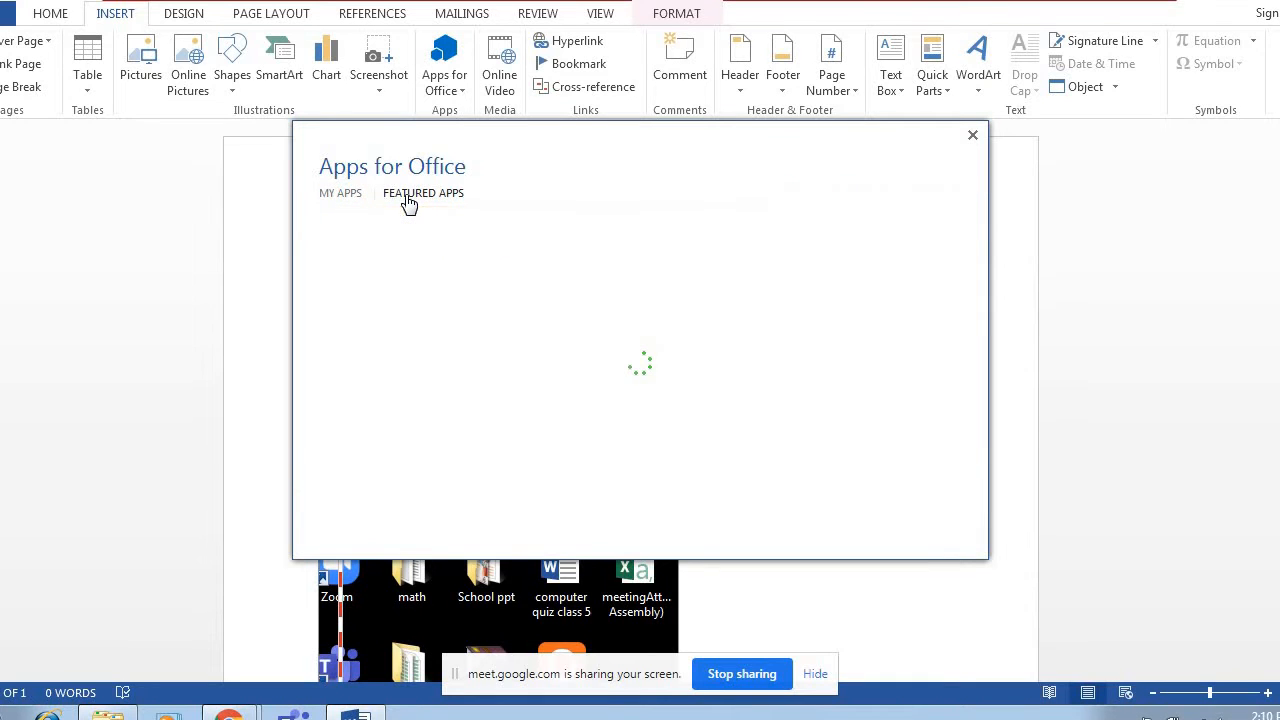
click(348, 195)
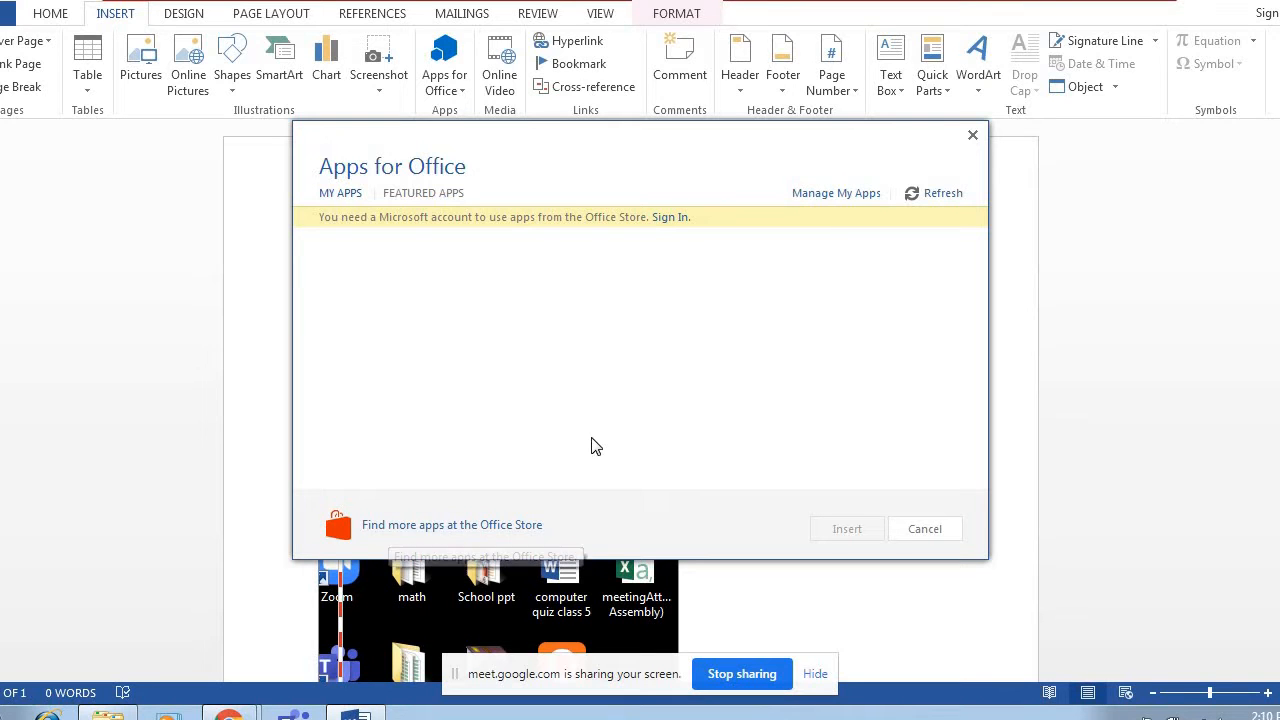
click(911, 533)
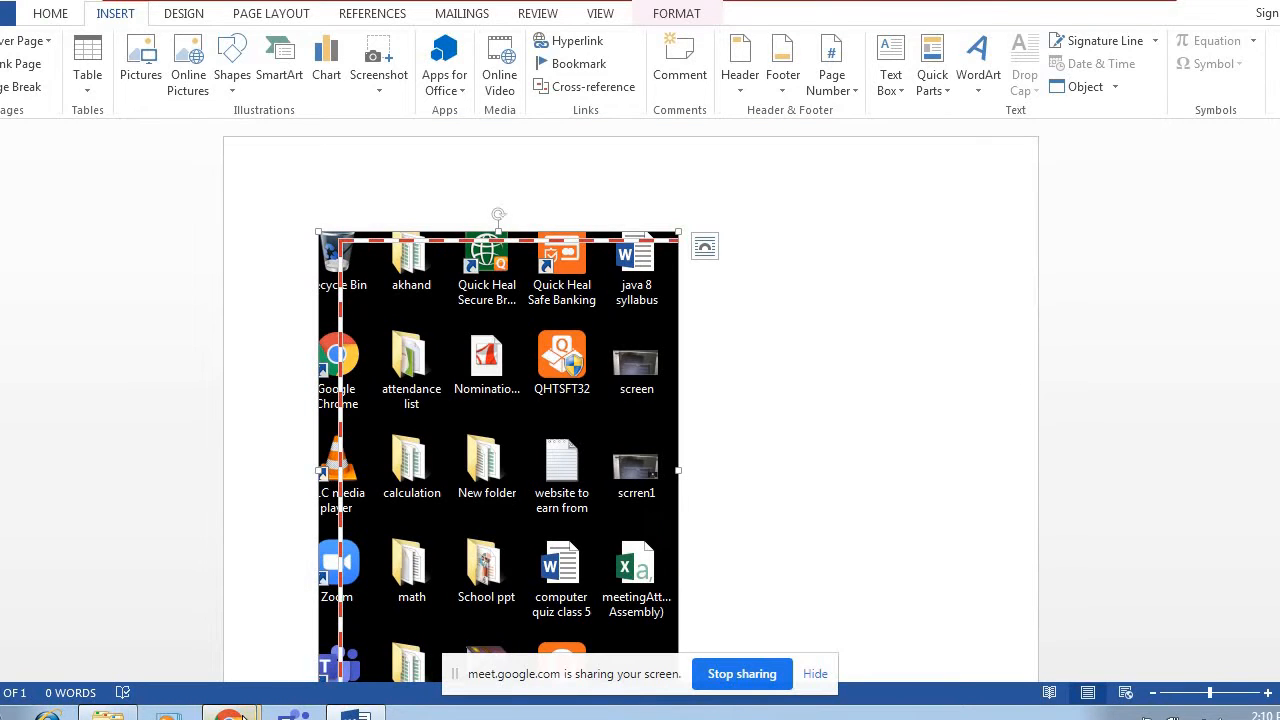
Revisit the AppSource page in the browser, return to Word and delete the selected desktop-icons clipping.
mouse_move(230, 712)
click(172, 656)
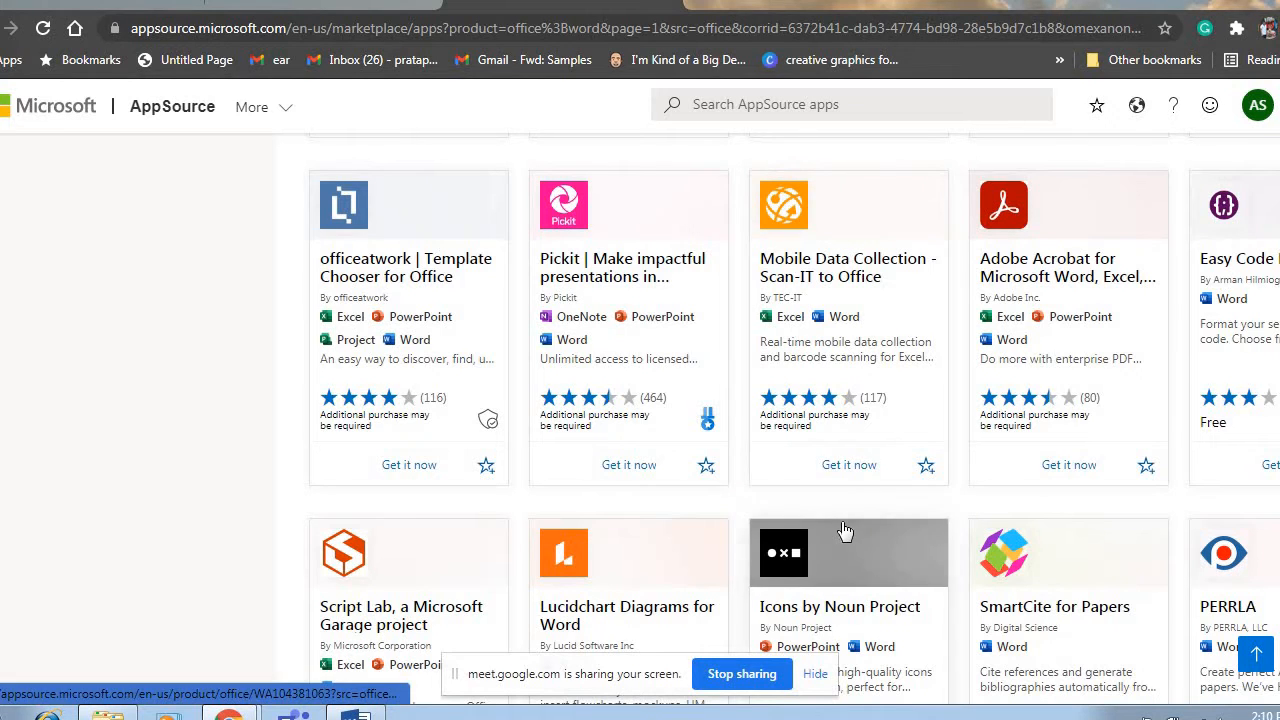
click(356, 714)
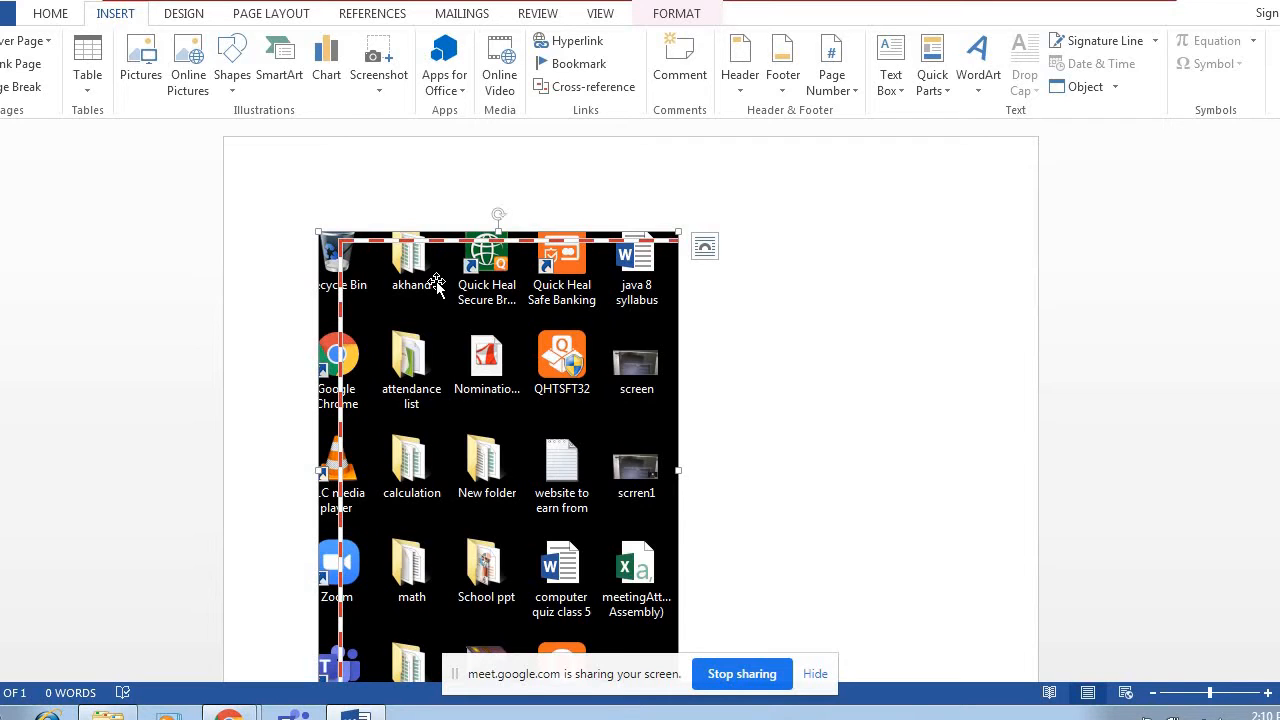
key(Delete)
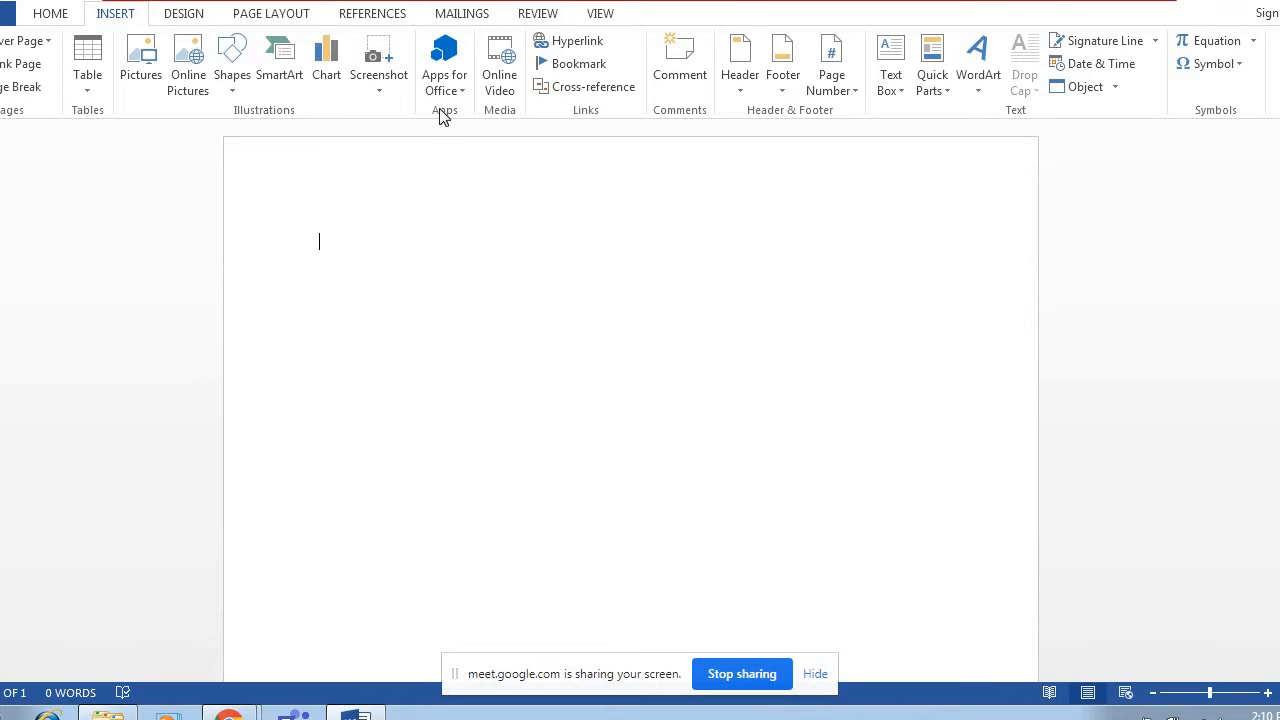
Start inserting an online video and search YouTube for "science".
click(502, 70)
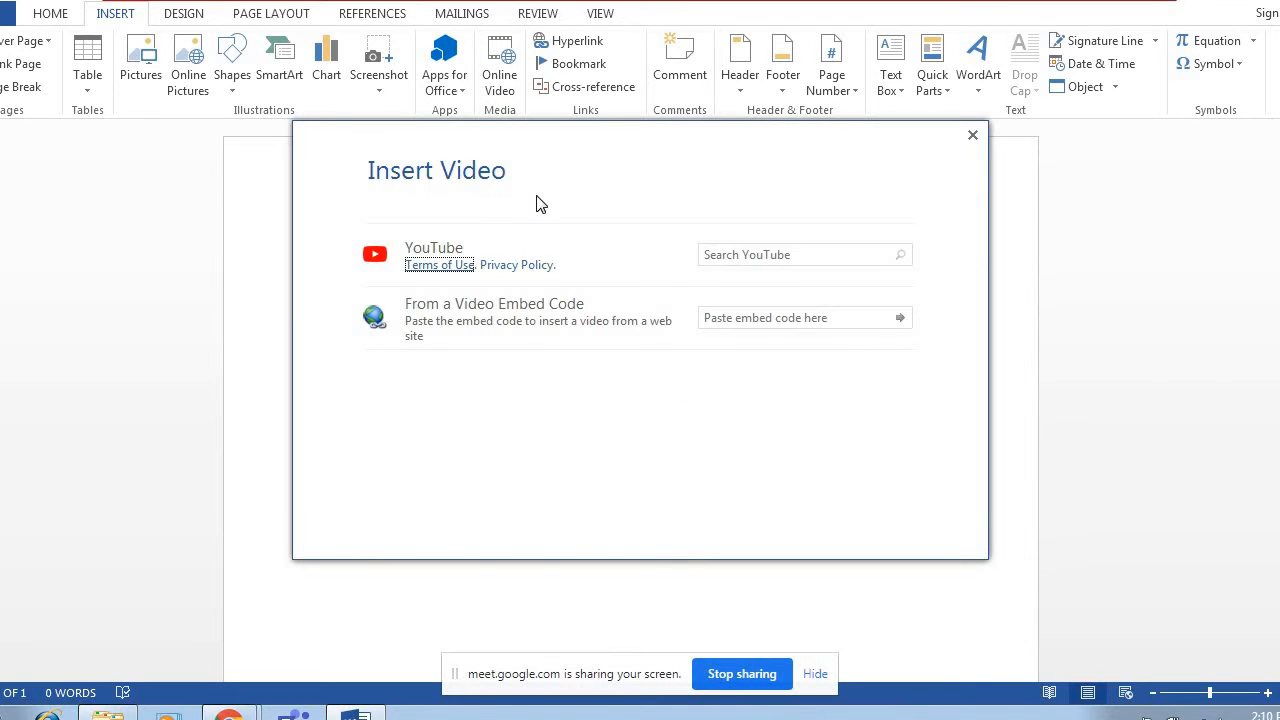
click(748, 255)
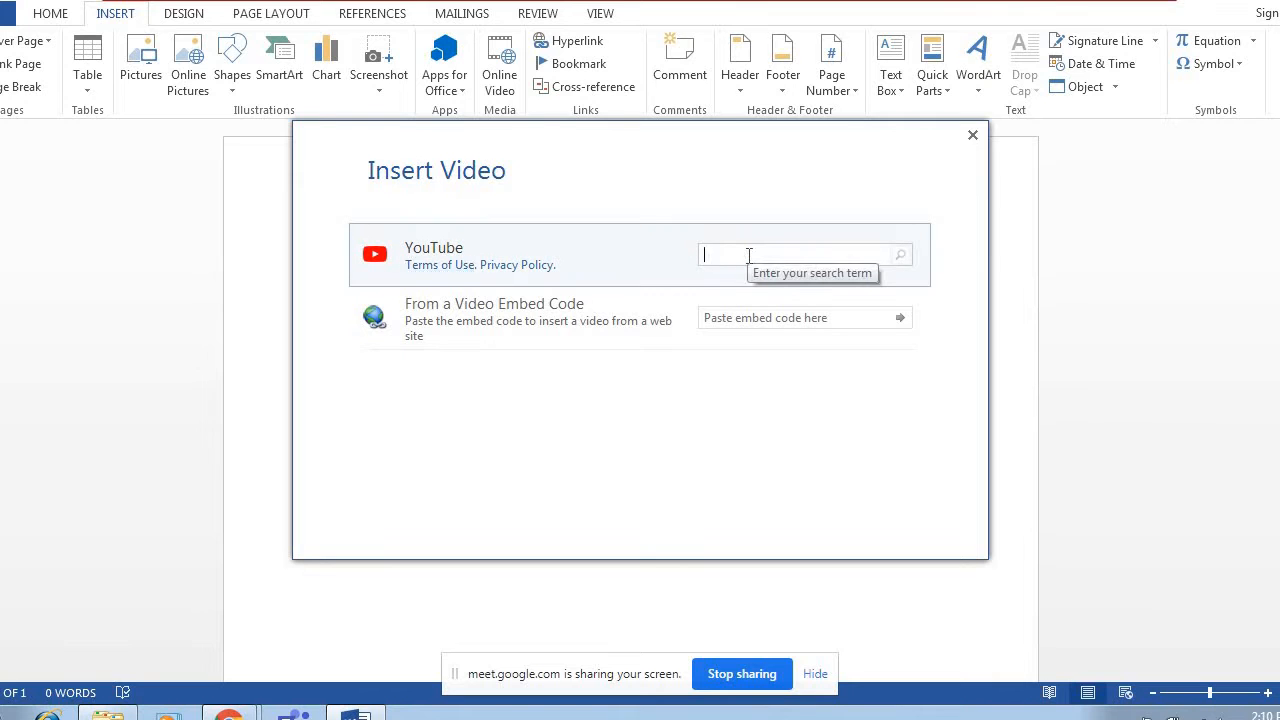
text(science)
key(Return)
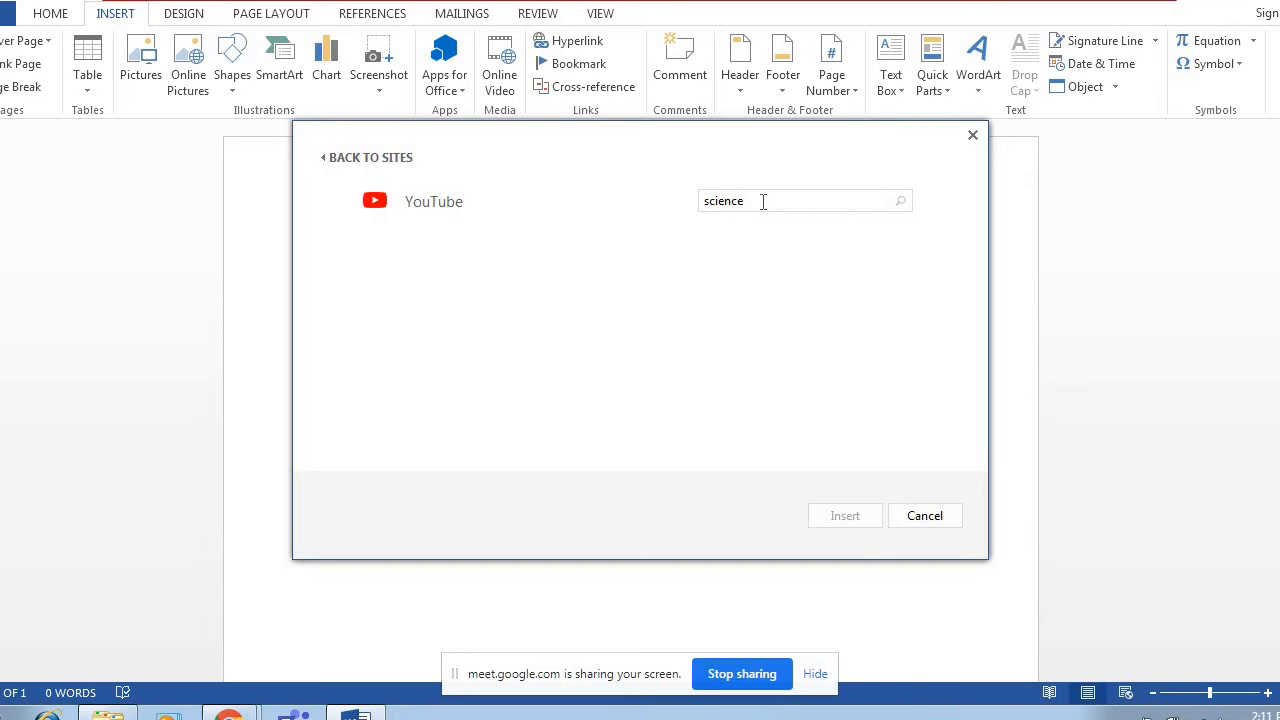
click(757, 203)
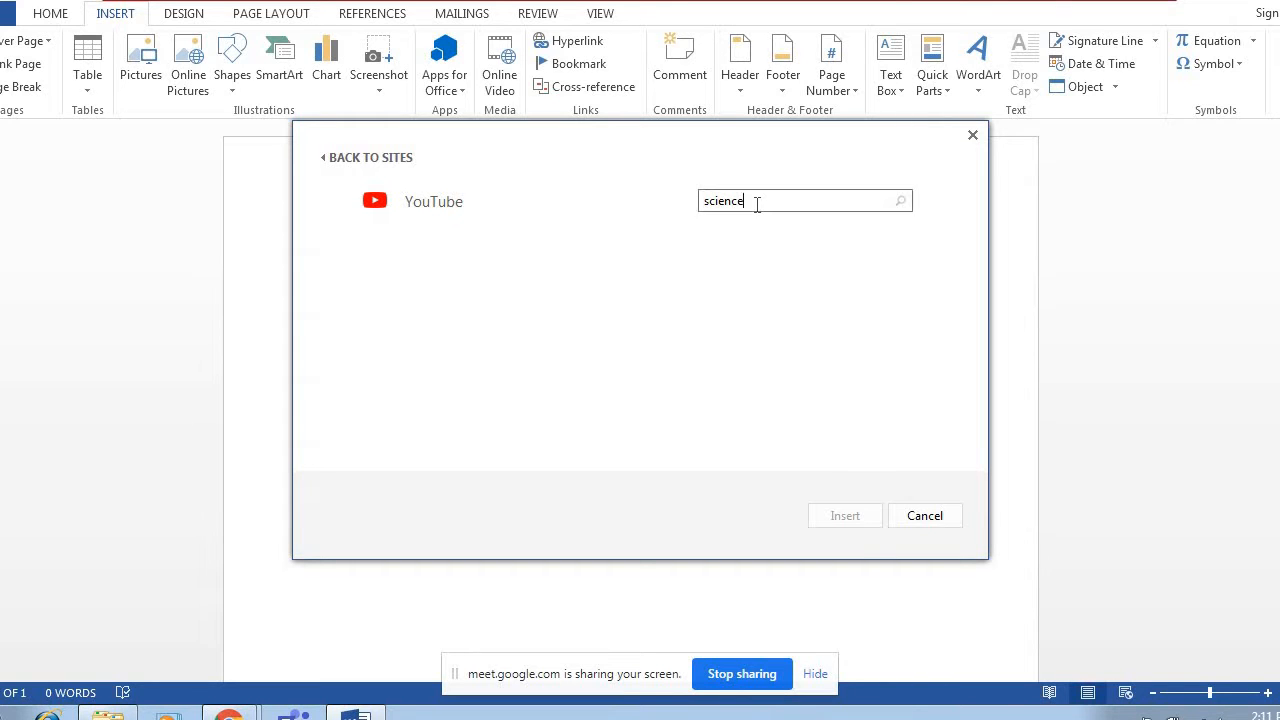
key(Return)
Change the YouTube search term to "java", run the search and go back to the video source choices.
click(757, 203)
key(BackSpace)
key(BackSpace)
key(BackSpace)
key(BackSpace)
key(BackSpace)
key(BackSpace)
key(BackSpace)
text(java)
key(Return)
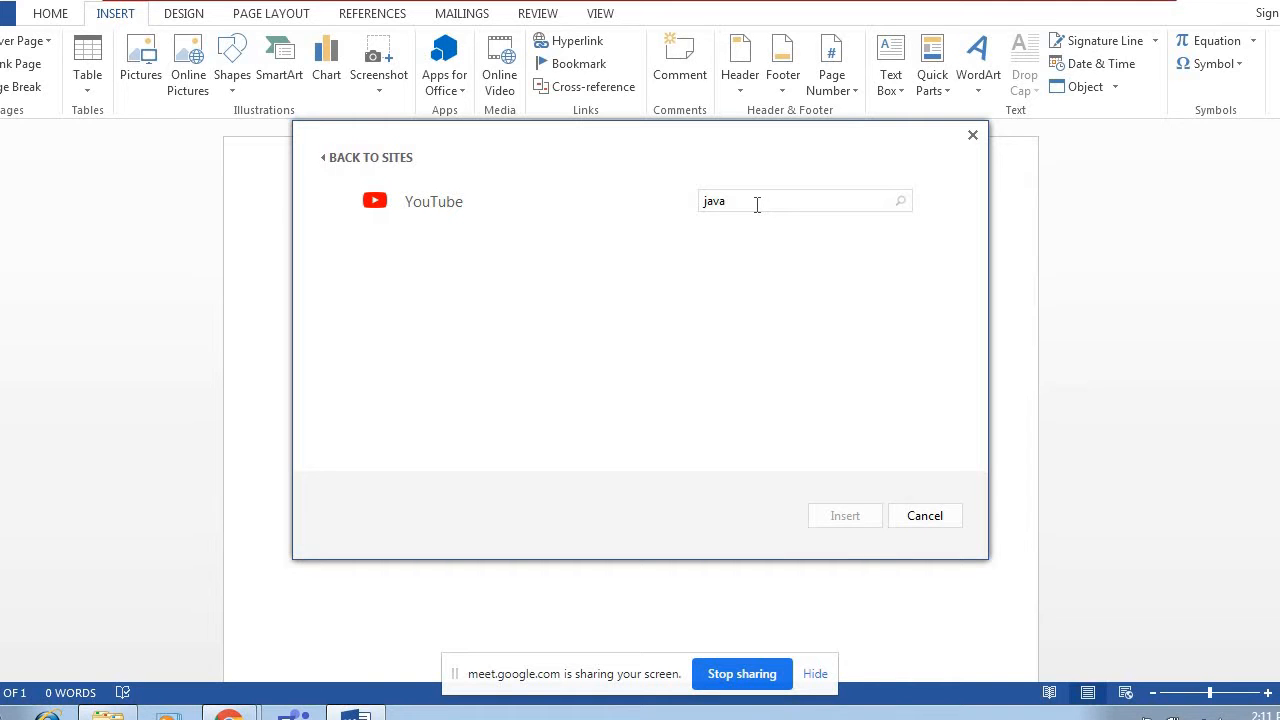
click(340, 163)
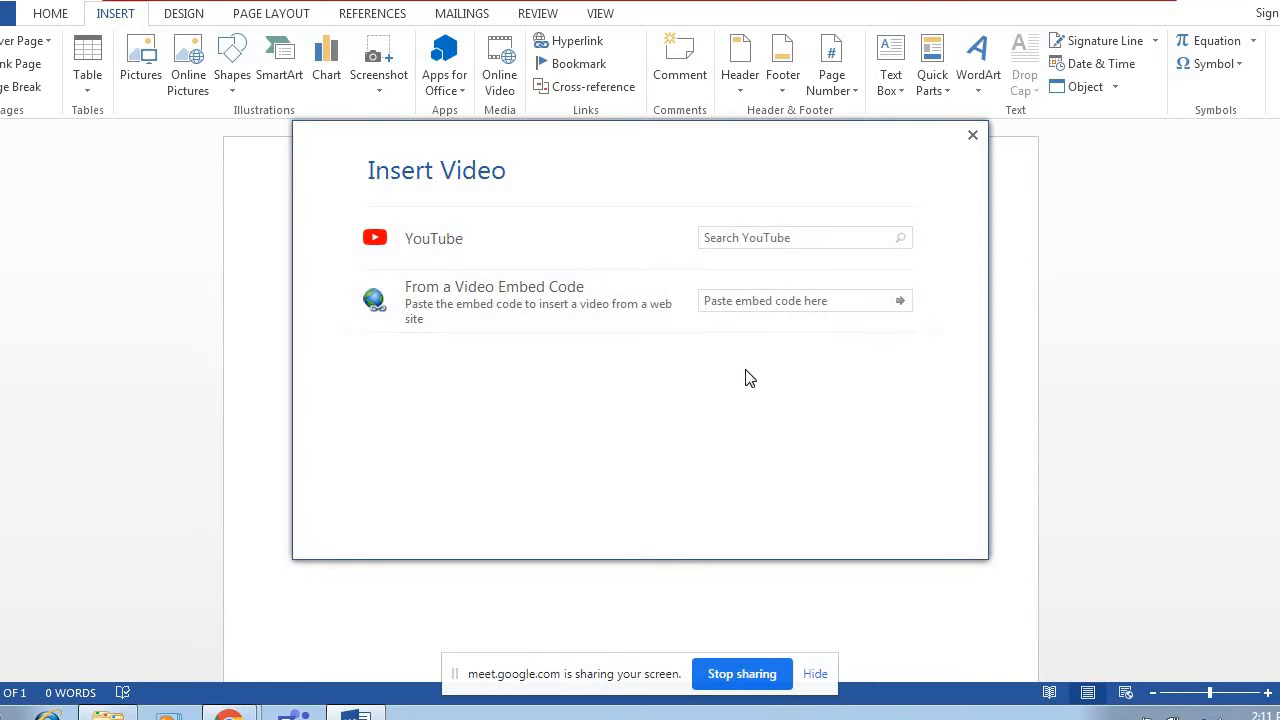
Switch to Chrome, open YouTube in a new tab and browse the home page videos.
click(229, 712)
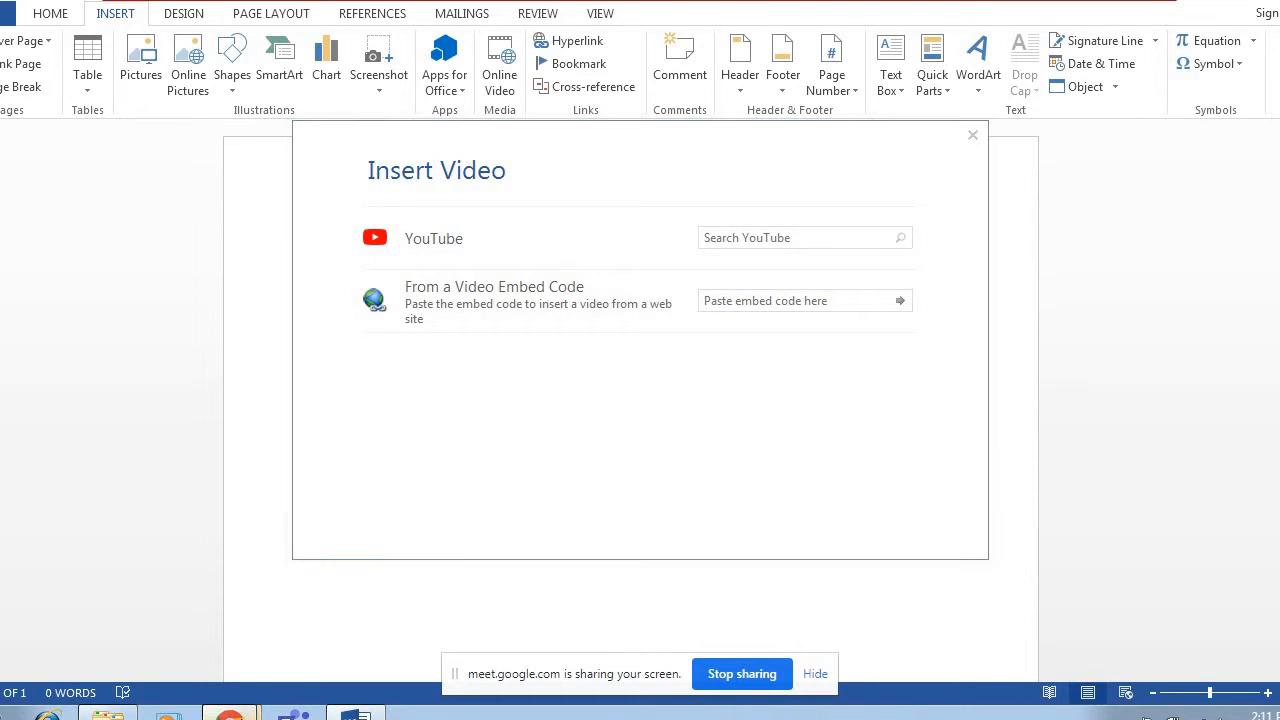
click(193, 628)
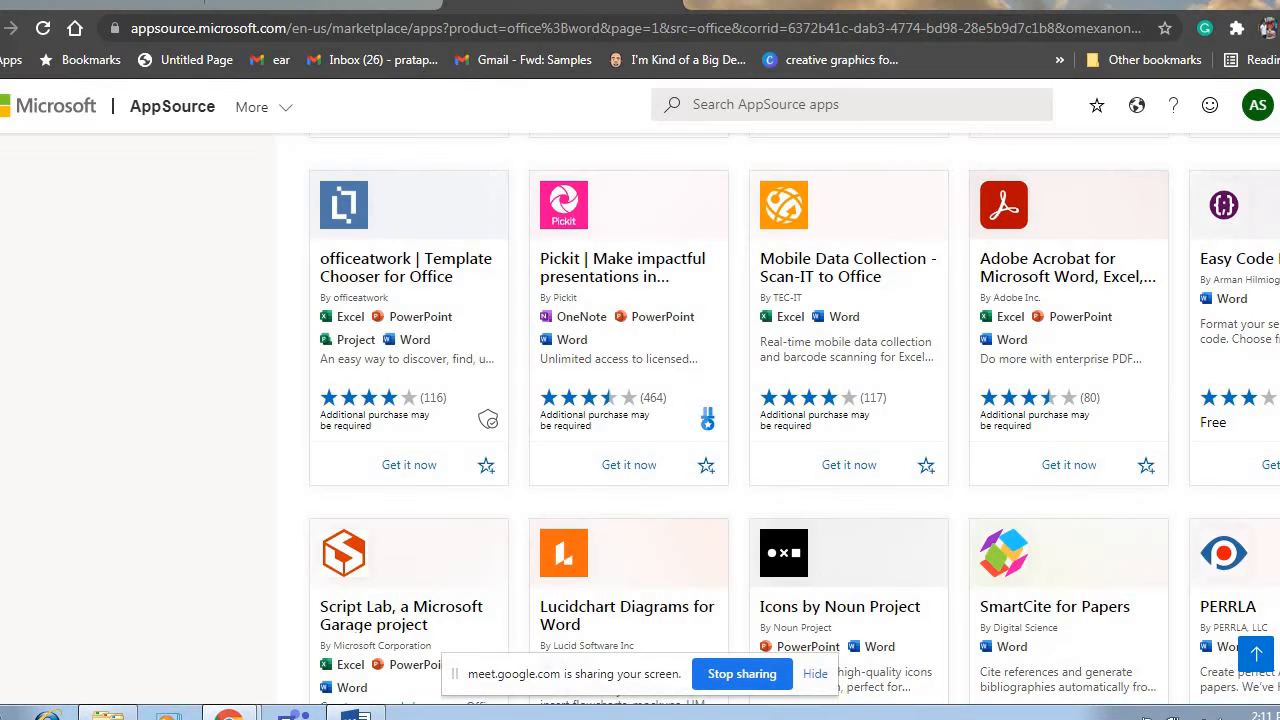
key(ctrl+t)
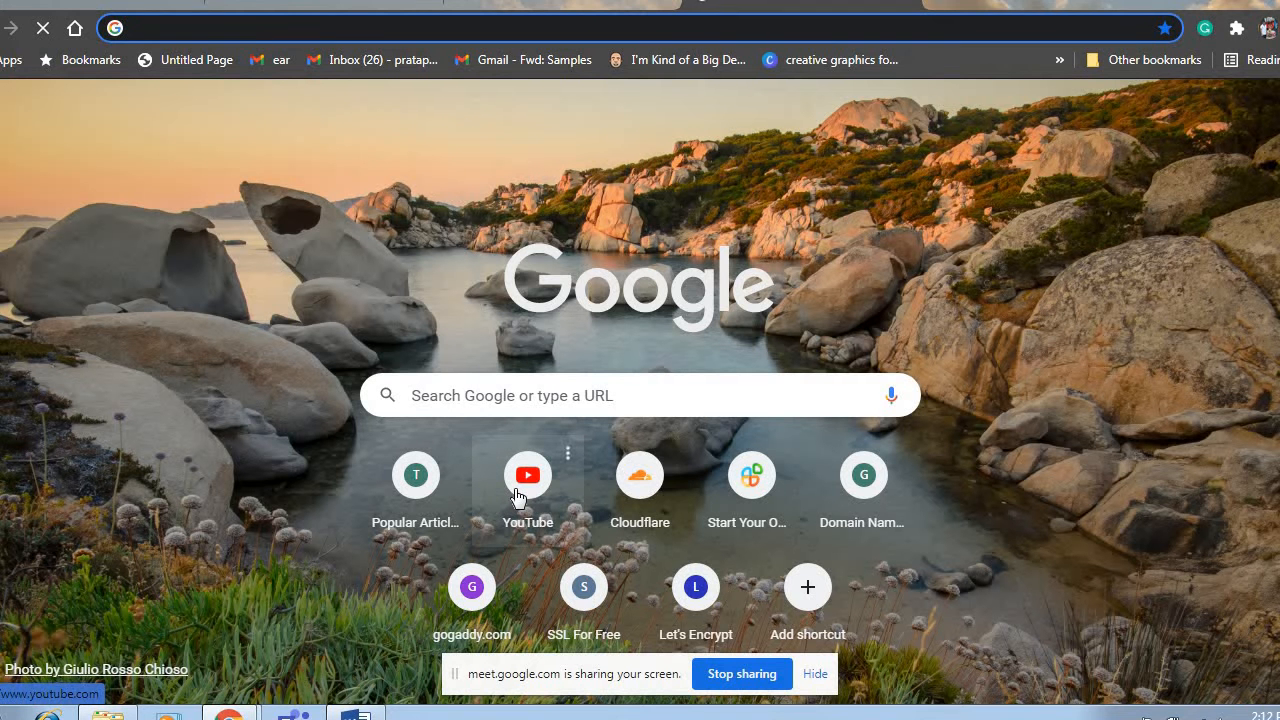
click(518, 495)
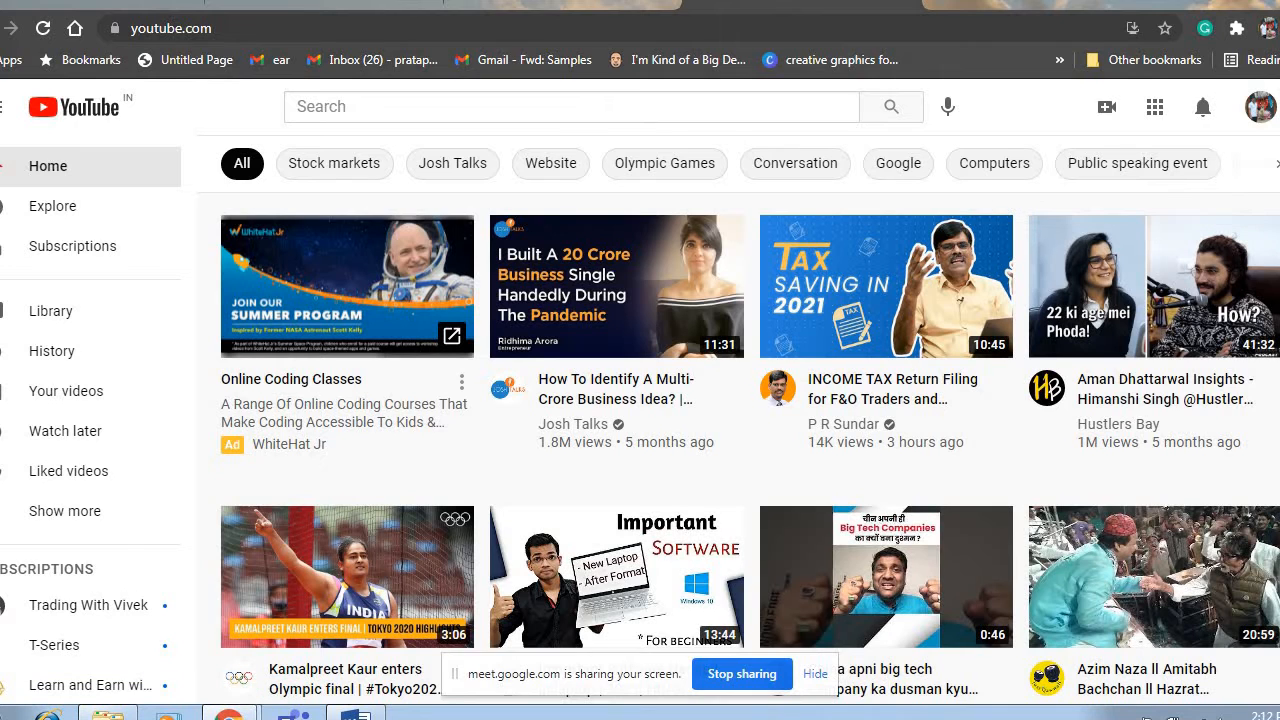
scroll(750, 450, down, 1)
scroll(750, 450, down, 3)
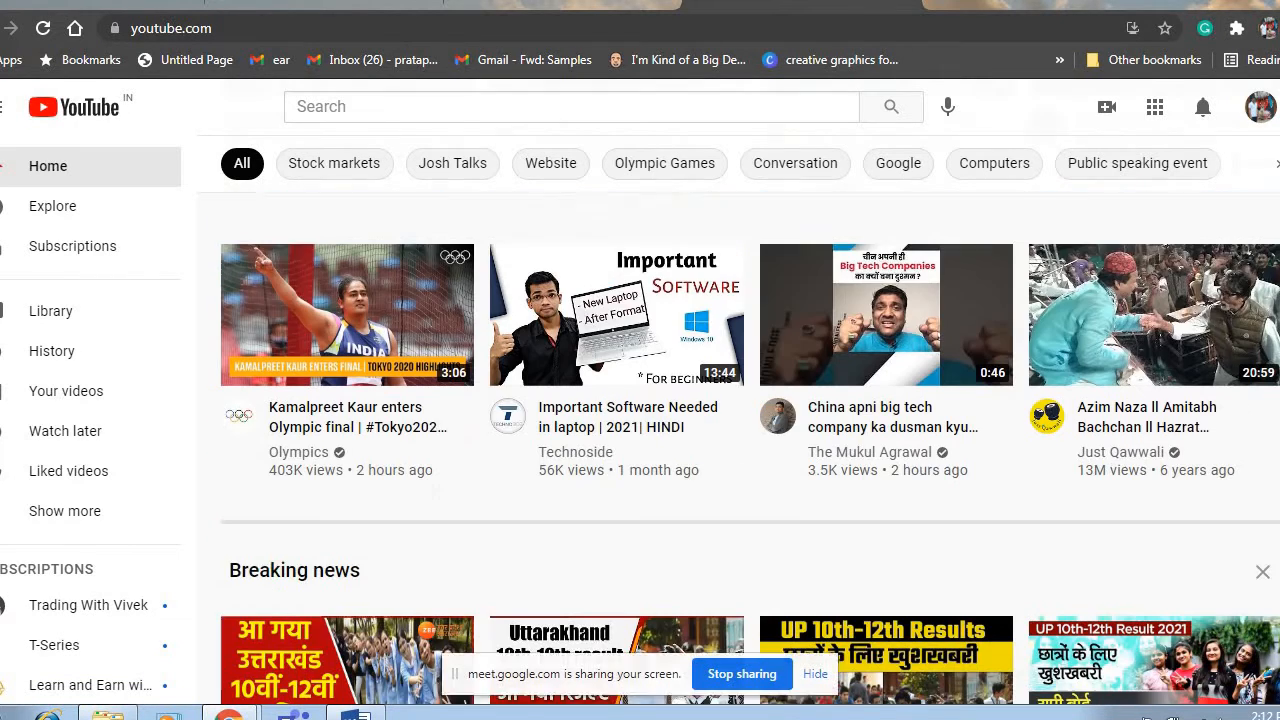
scroll(750, 450, up, 1)
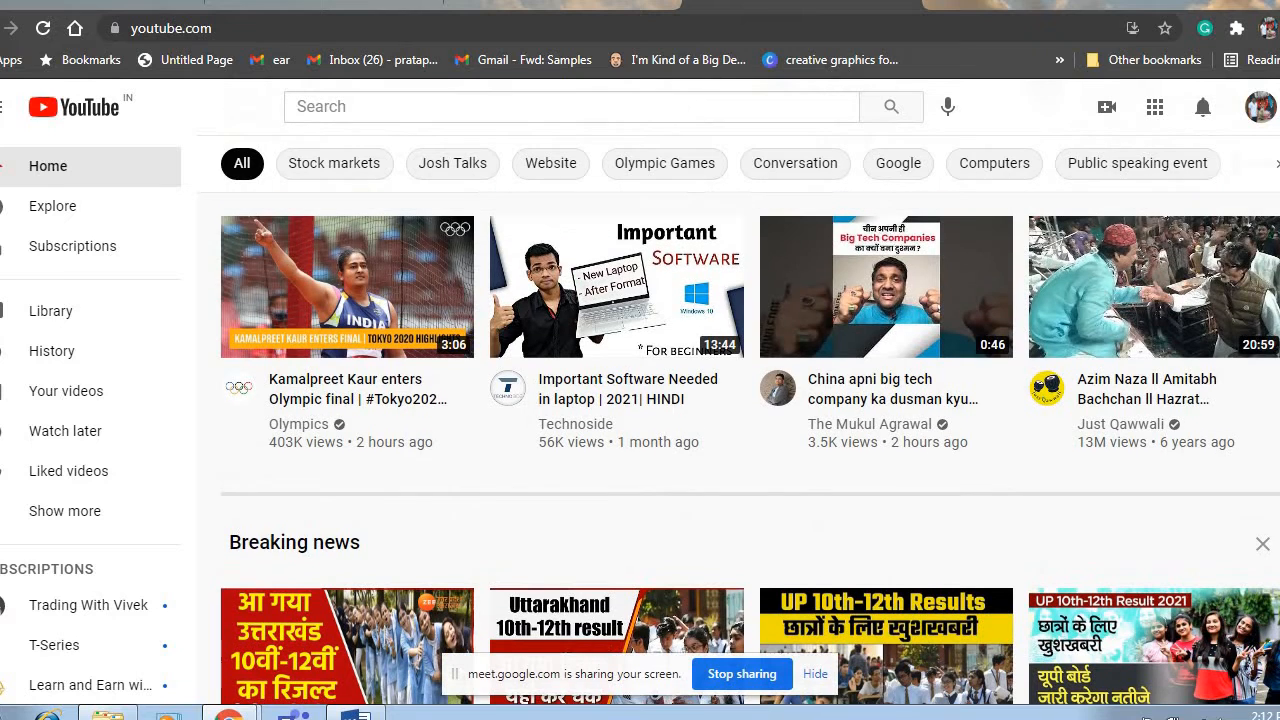
Open the "Kamalpreet Kaur enters Olympic final" video and copy its video URL.
click(324, 268)
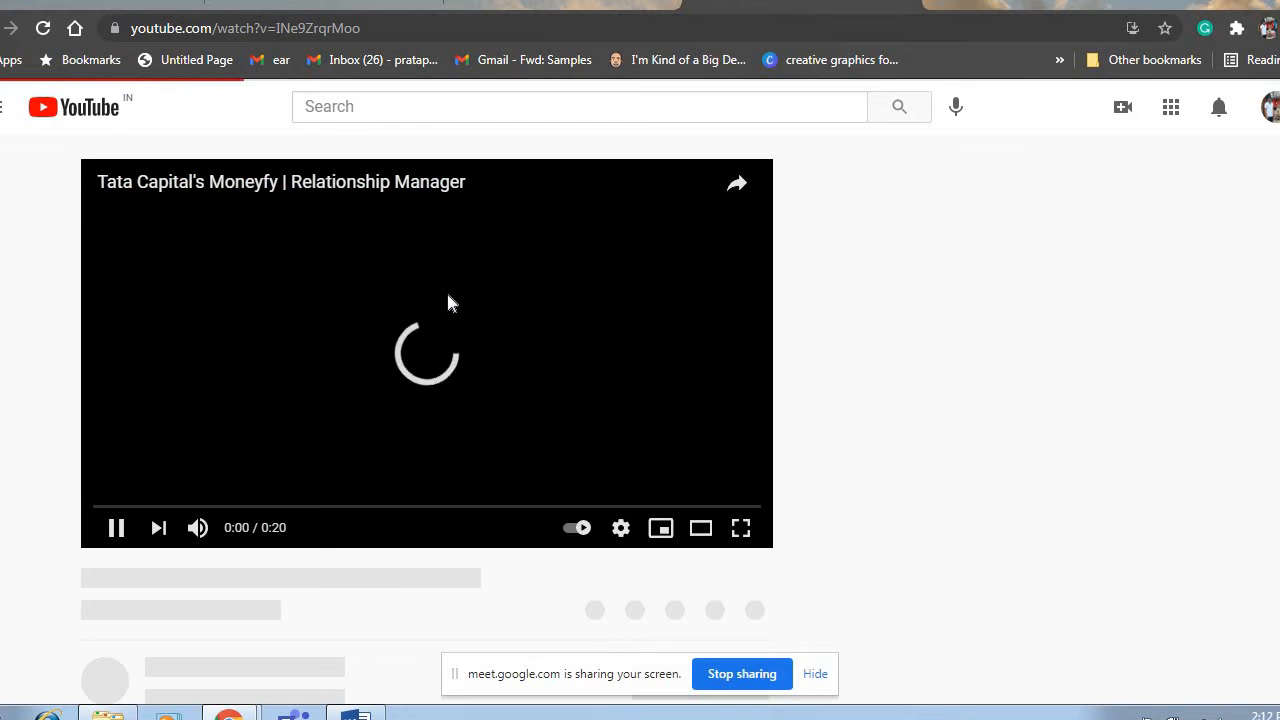
right_click(448, 297)
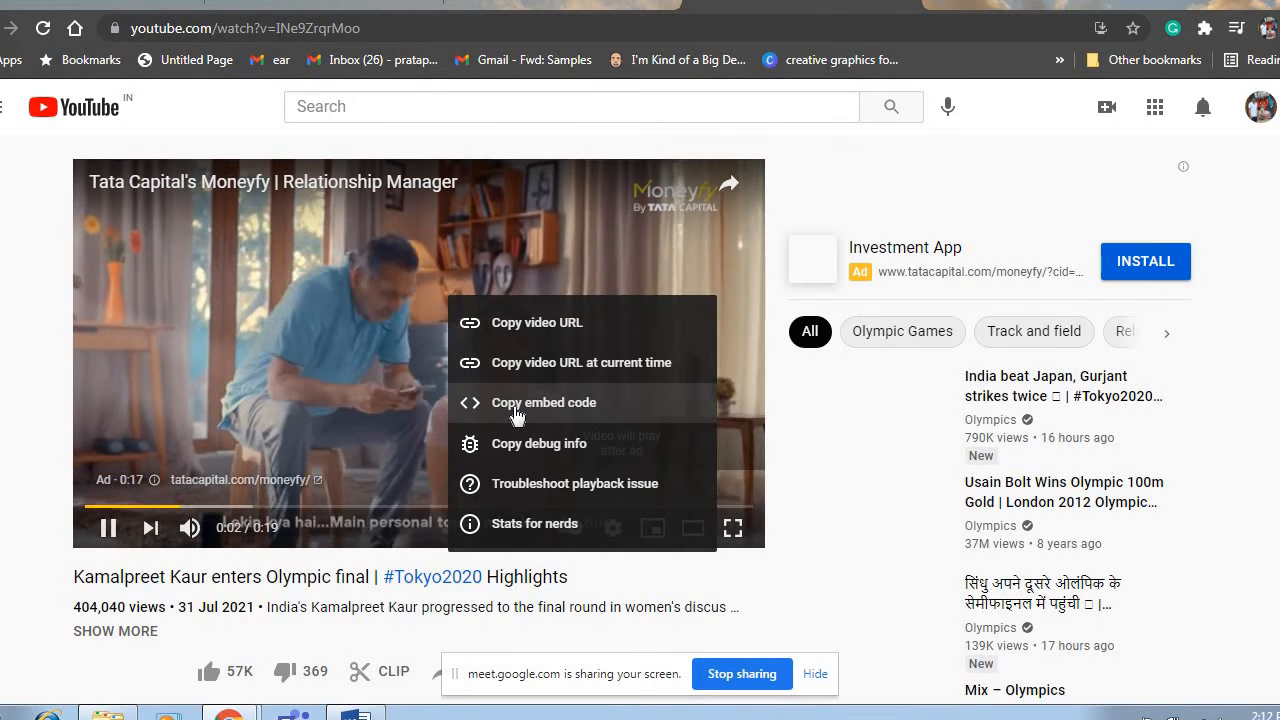
click(514, 334)
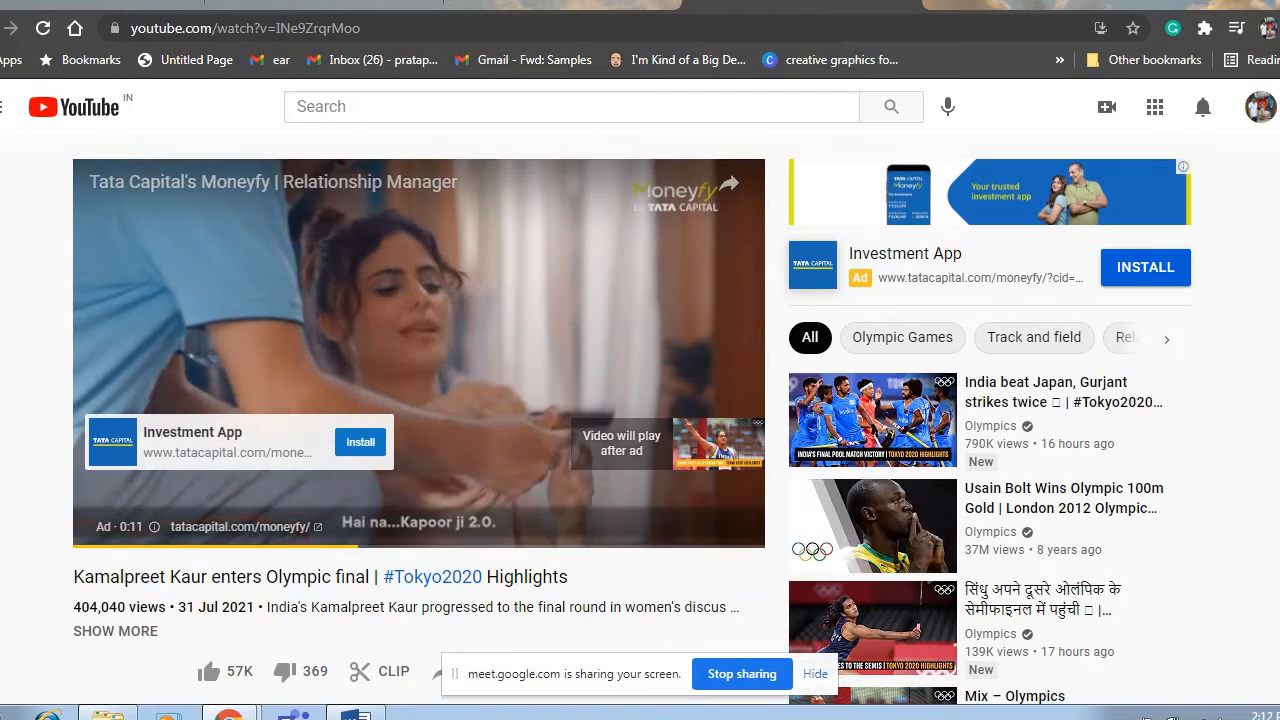
key(alt+Tab)
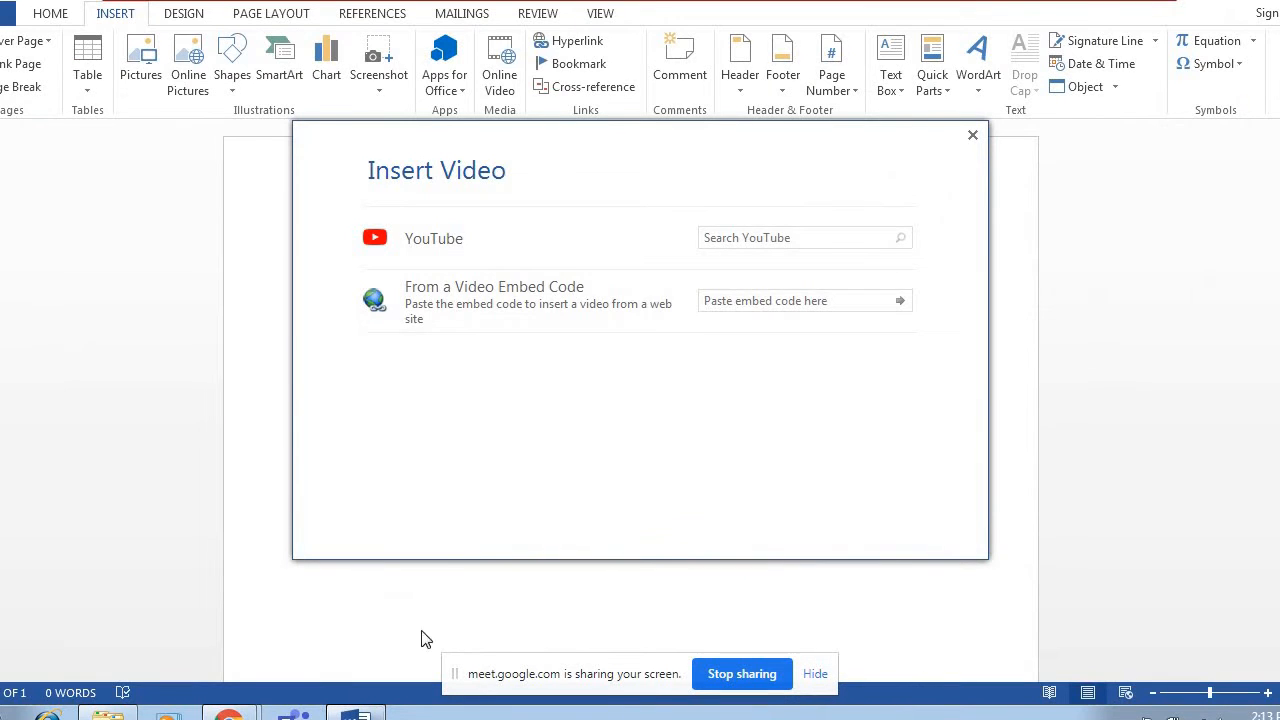
click(730, 301)
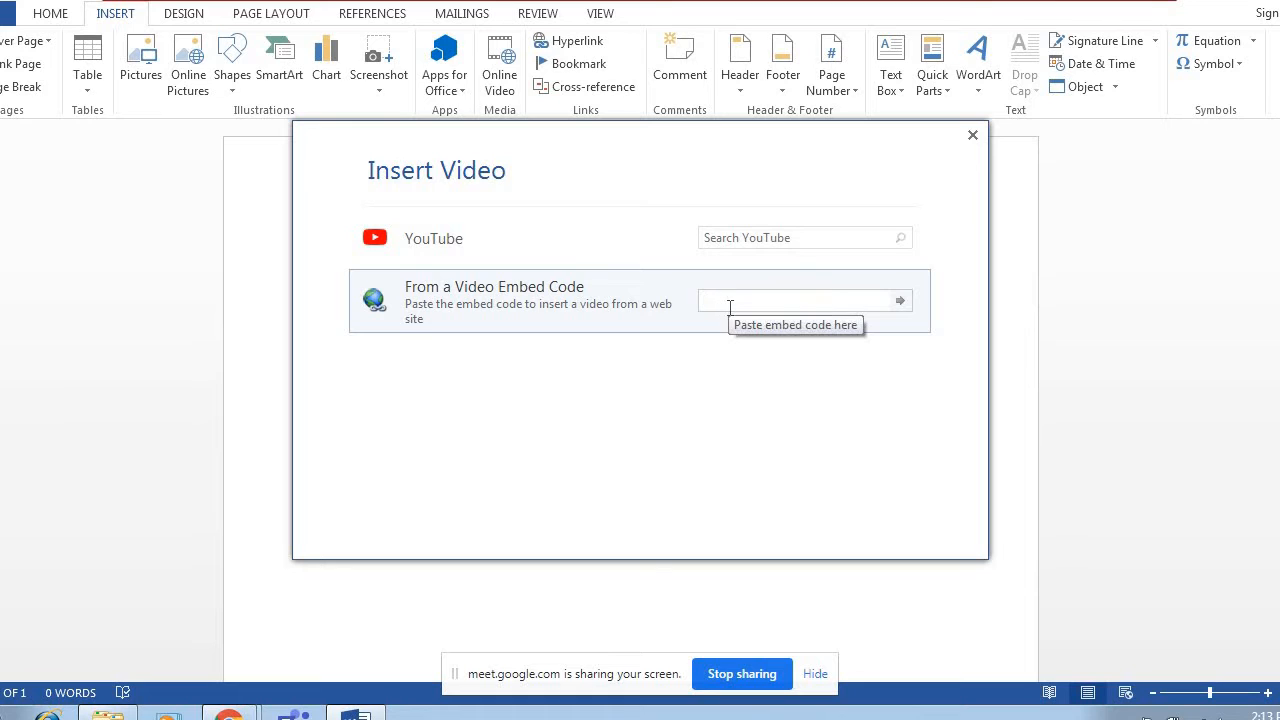
key(ctrl+v)
click(901, 302)
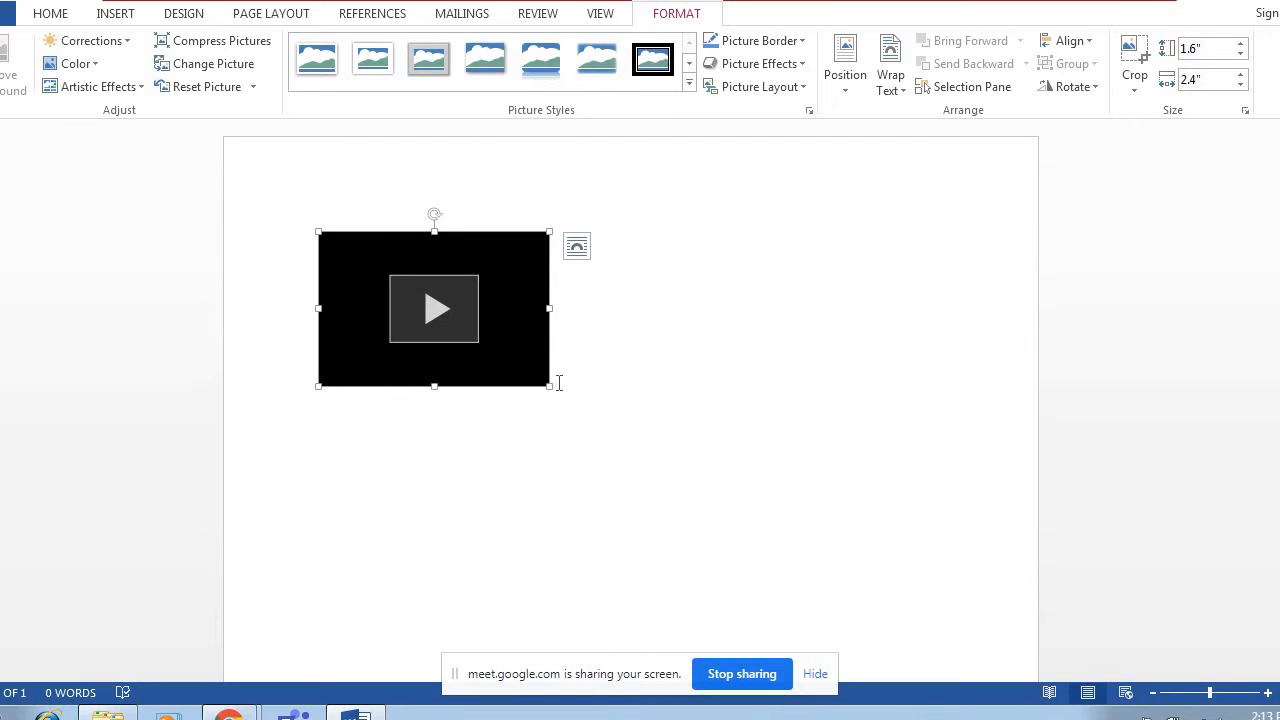
drag(550, 385, 716, 497)
click(780, 491)
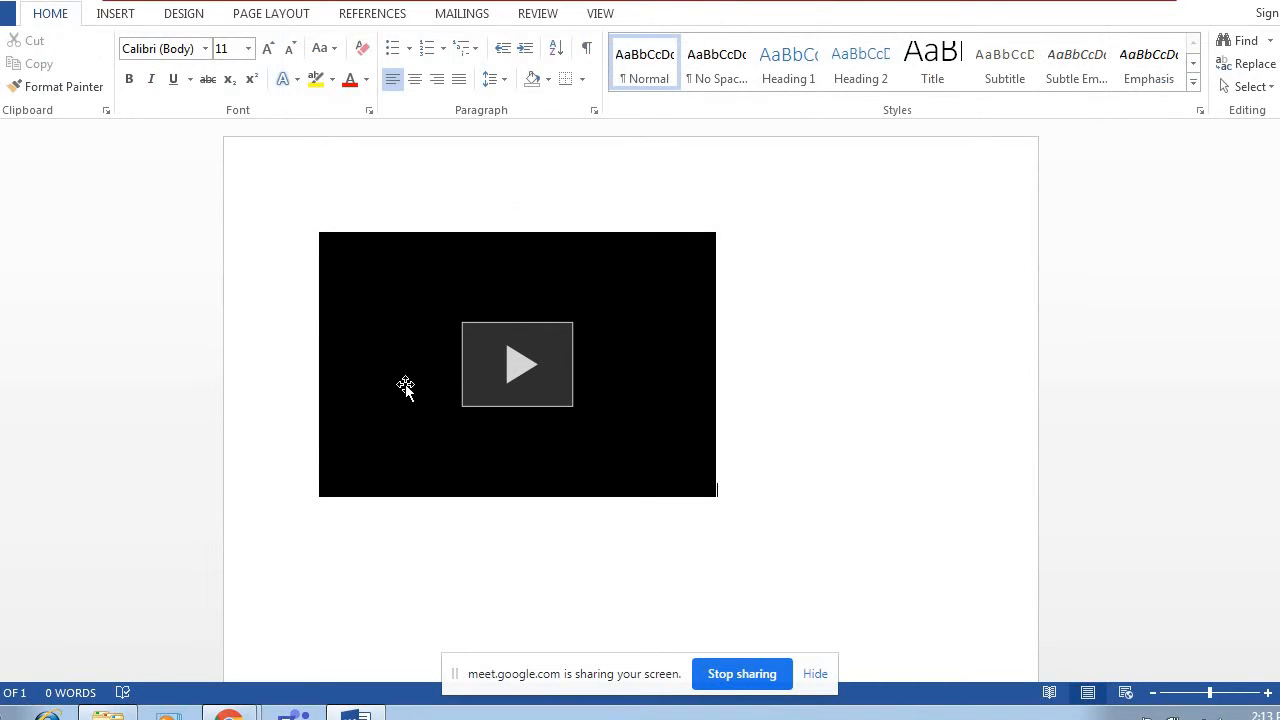
Try to play the inserted video in the document and close the player.
click(522, 366)
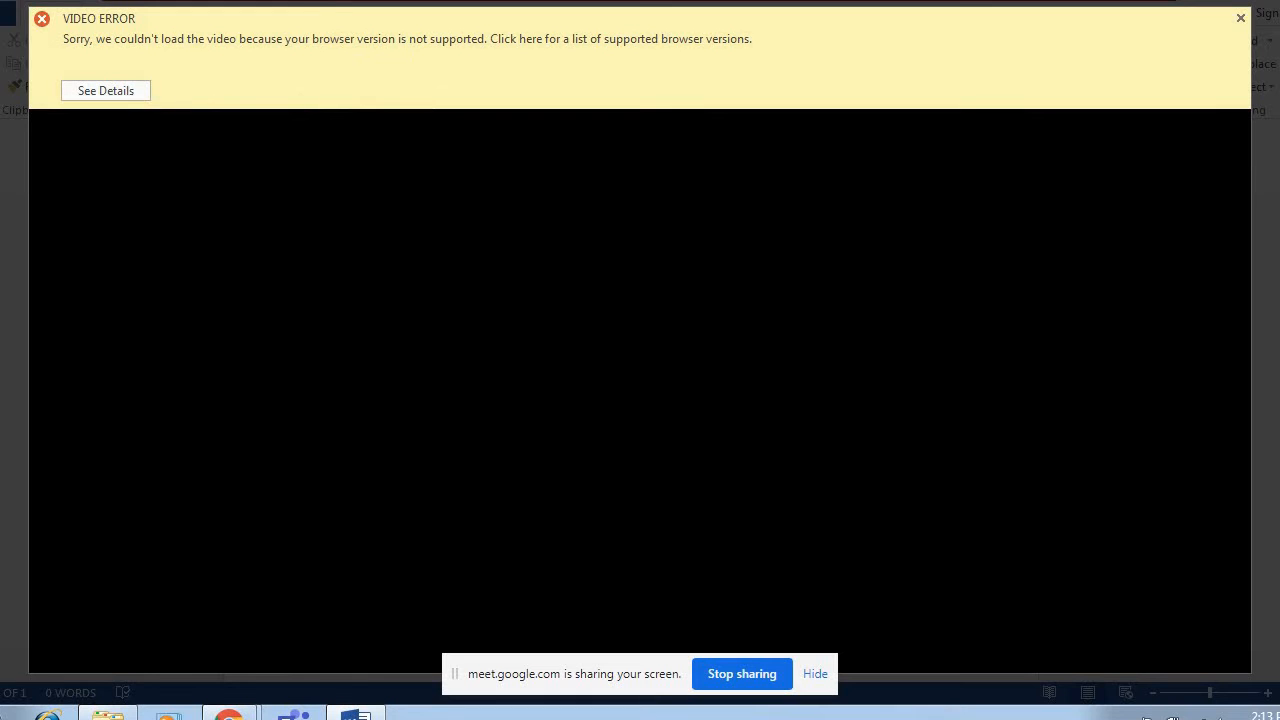
click(1240, 20)
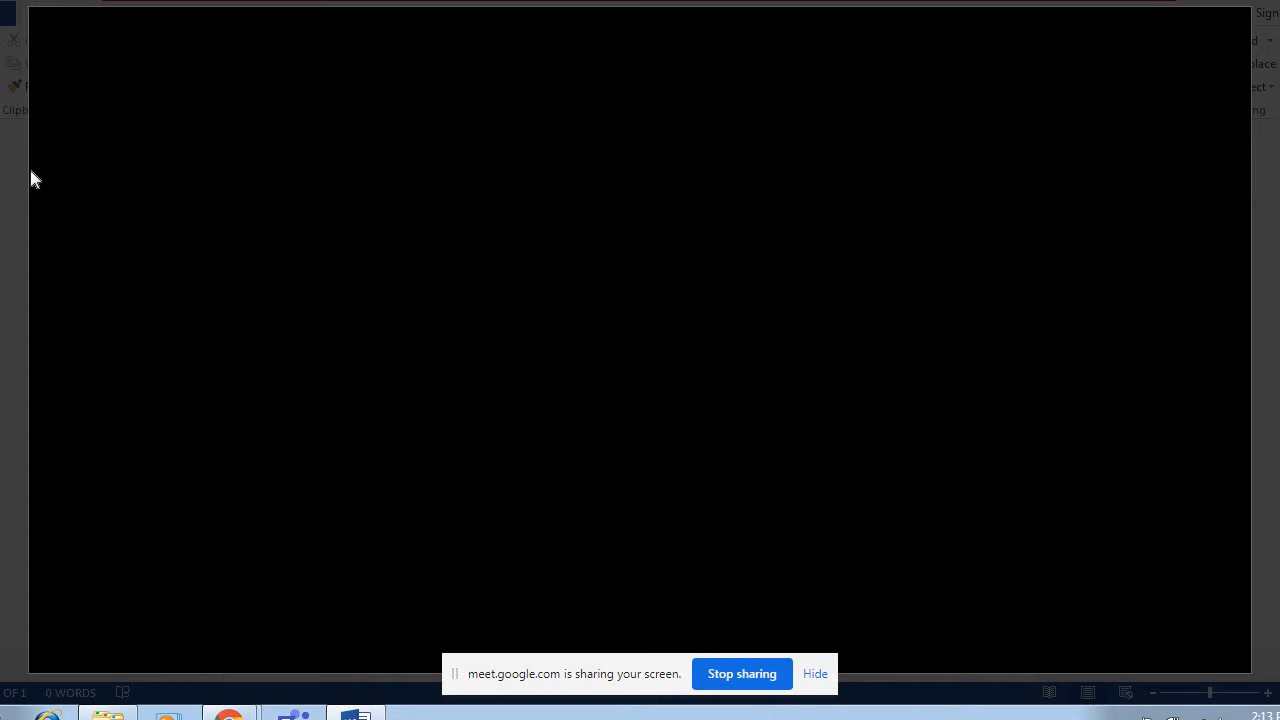
click(11, 215)
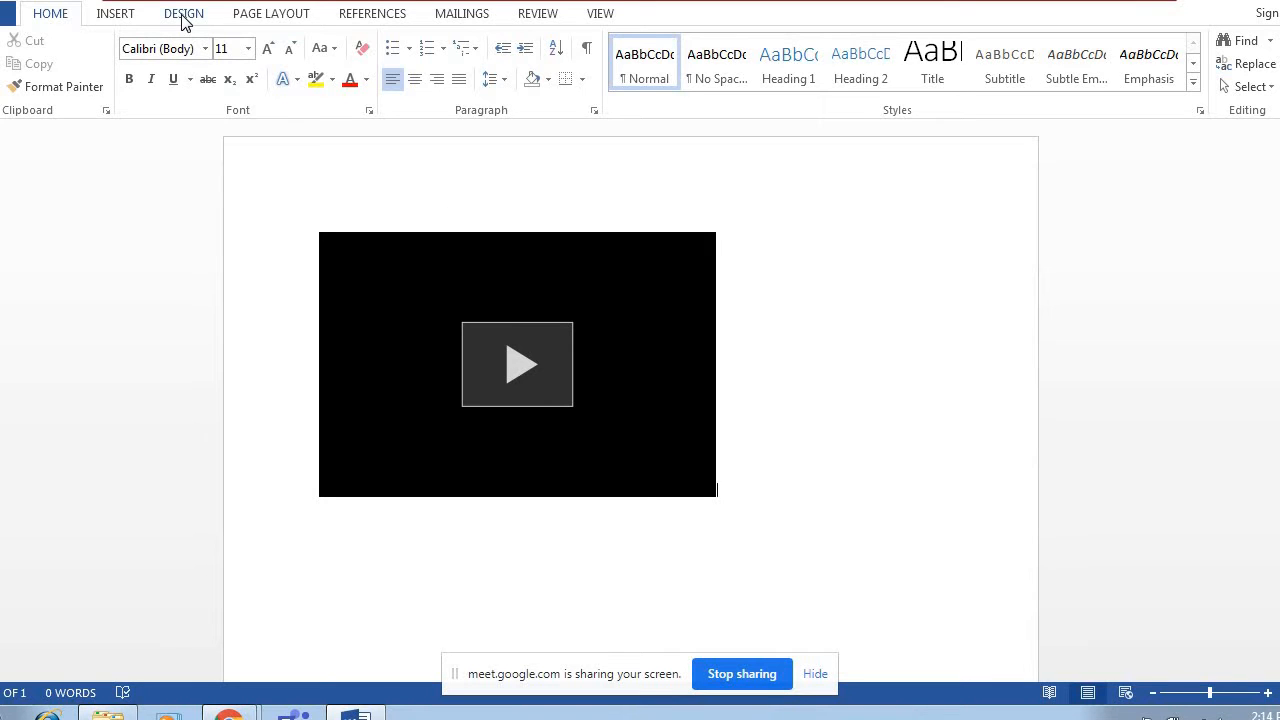
Insert a hyperlink to the MS WORD HOME TAB REVIEW file in My Documents and move it three lines down, below the video.
click(116, 16)
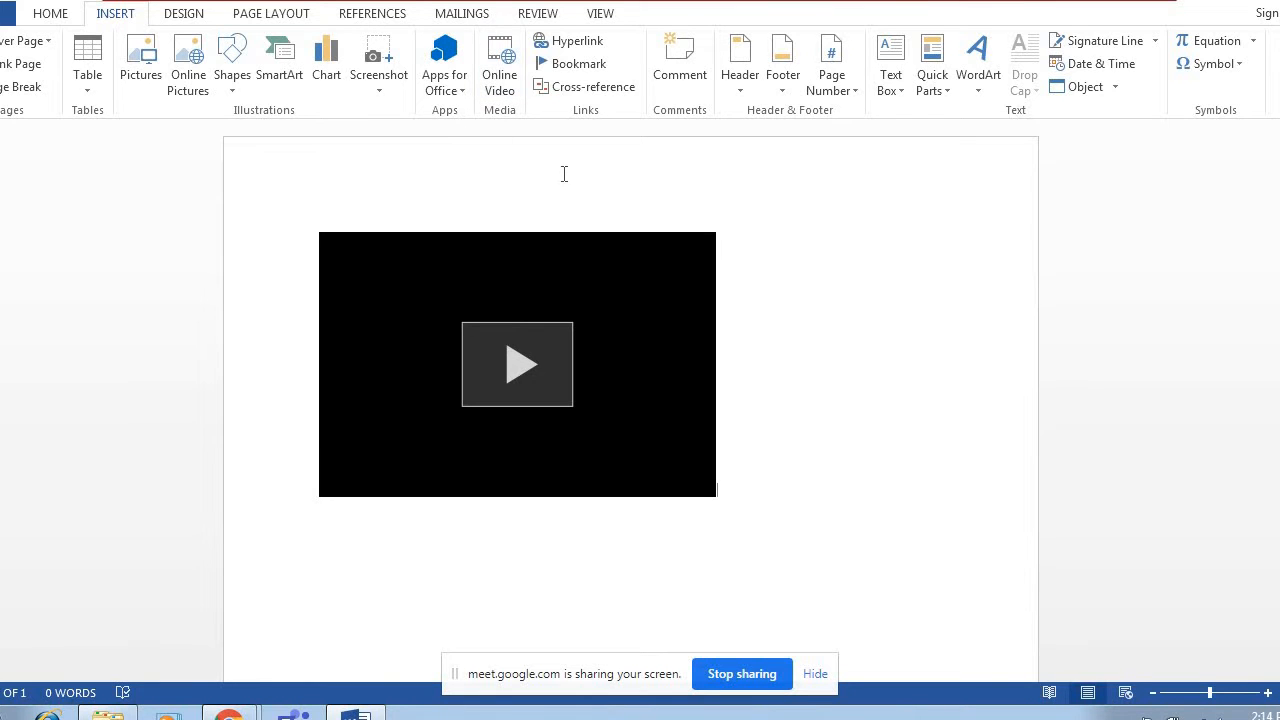
click(569, 46)
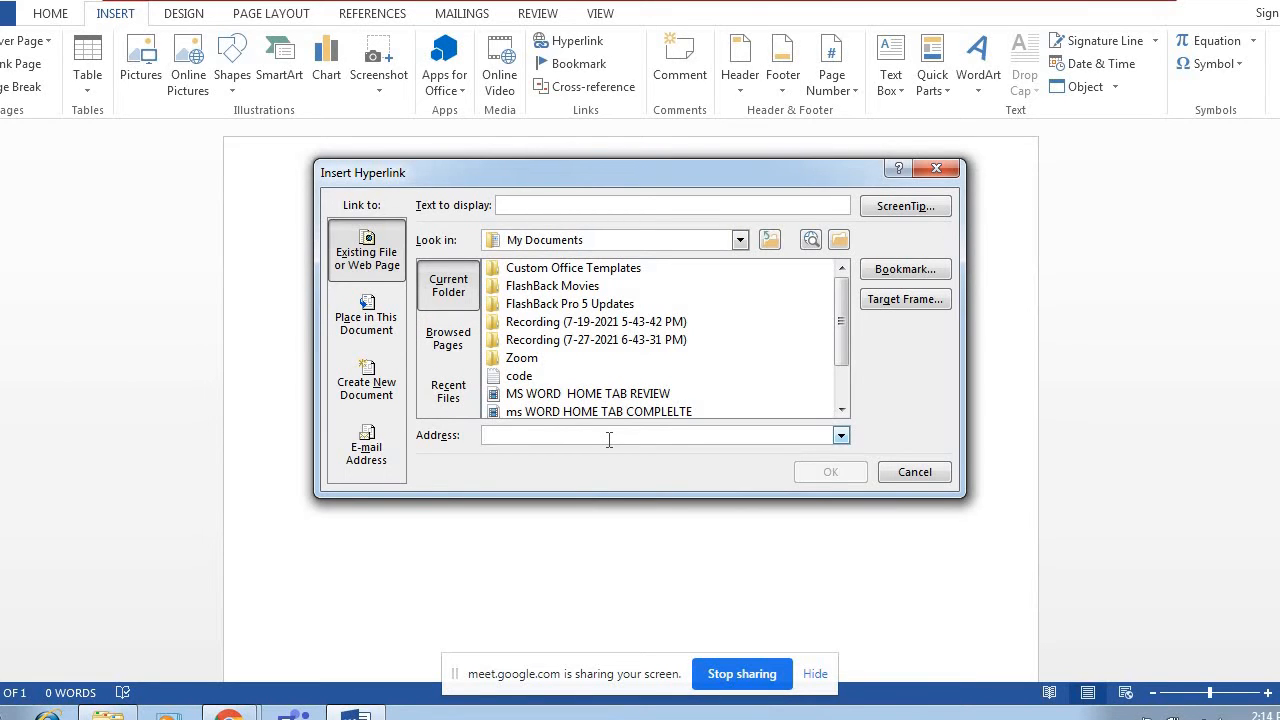
click(545, 398)
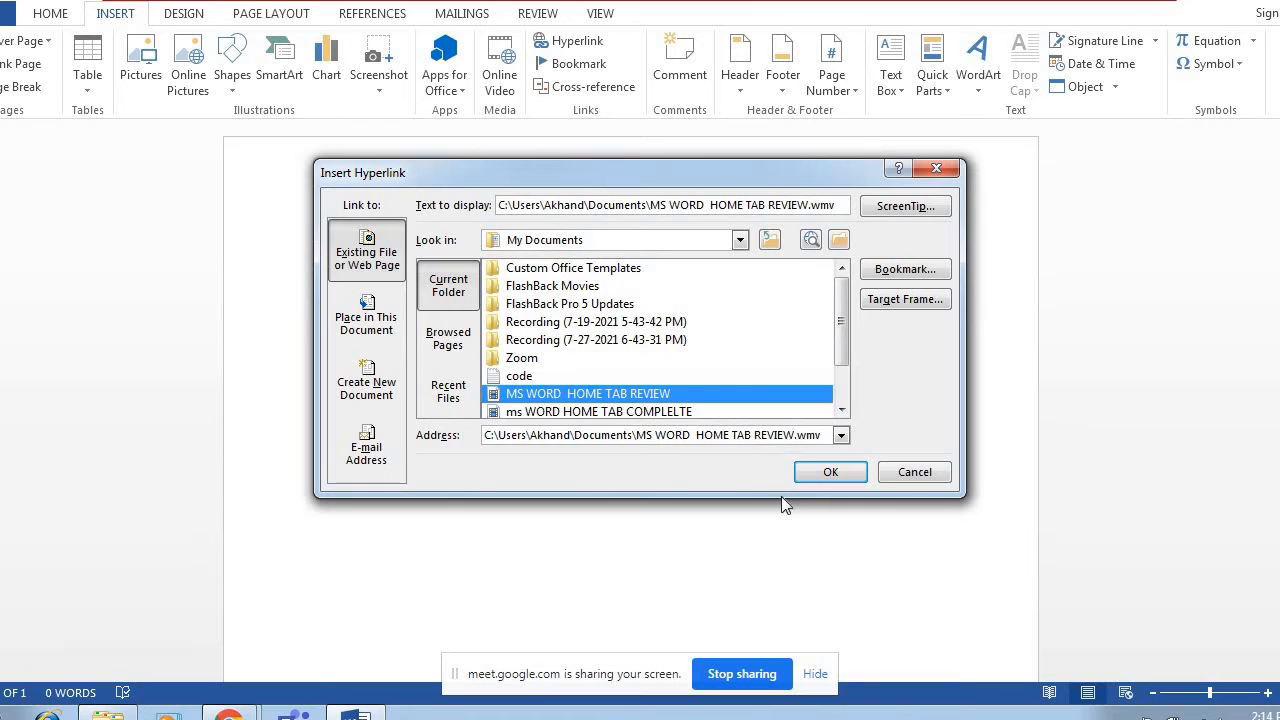
click(828, 472)
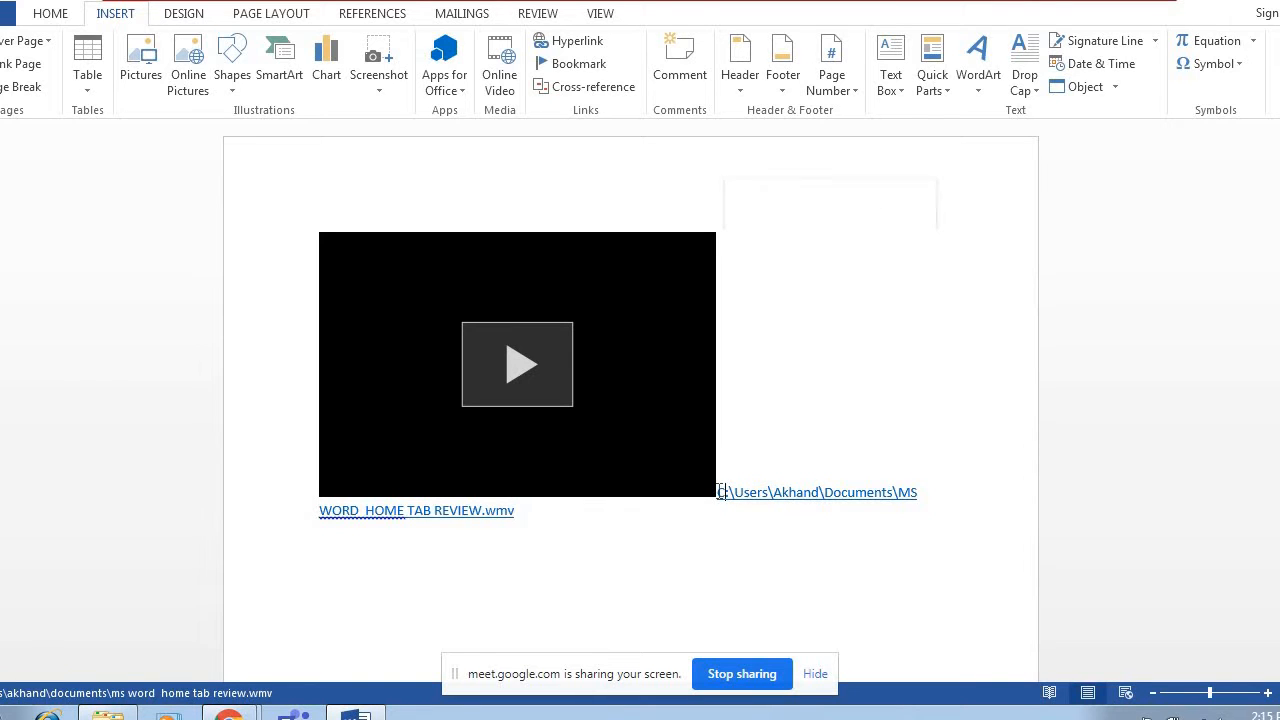
key(Return)
key(Return)
key(Return)
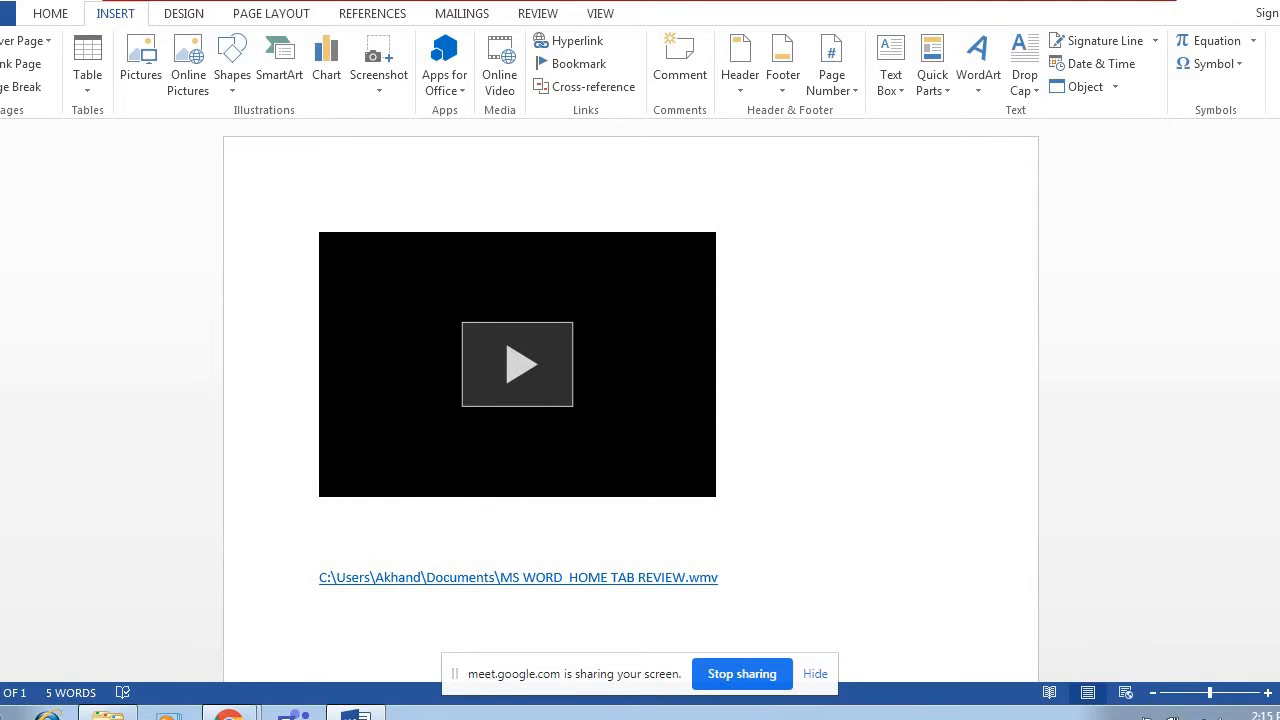
Follow the MS WORD HOME TAB REVIEW link, accept opening the file, and skip ahead through the recording at several points.
scroll(500, 530, down, 2)
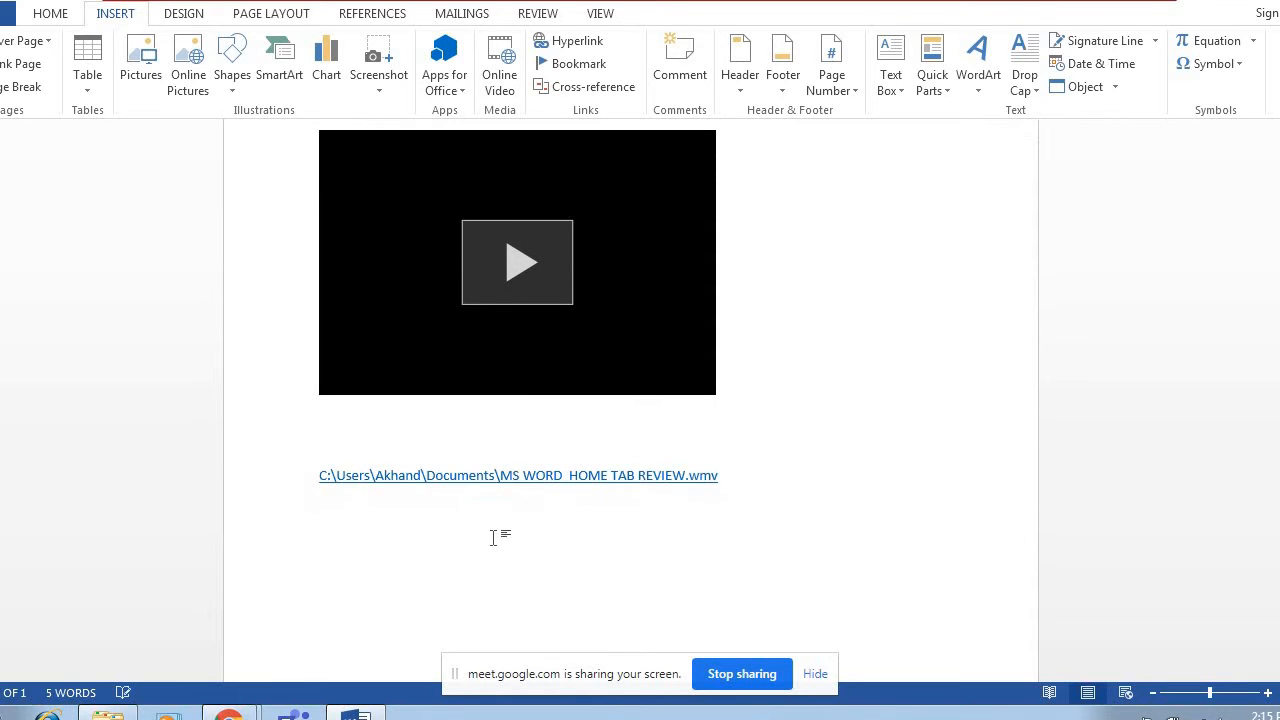
ctrl+click(488, 485)
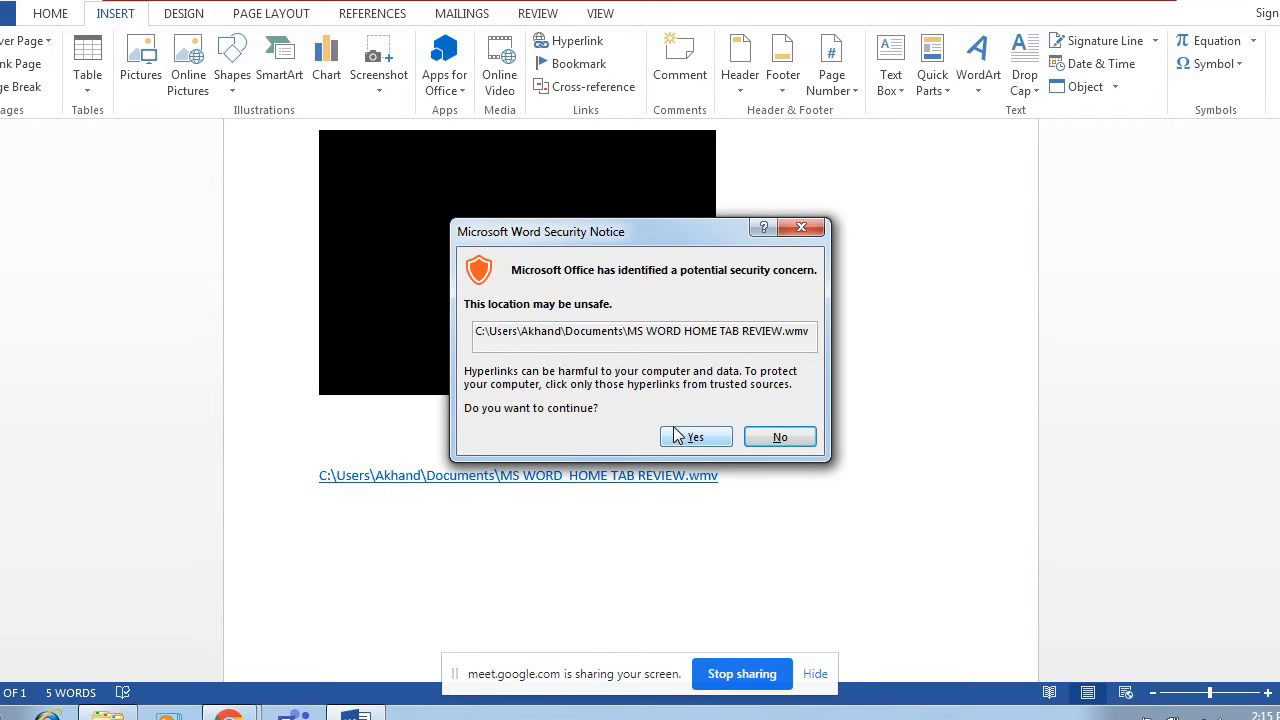
click(688, 436)
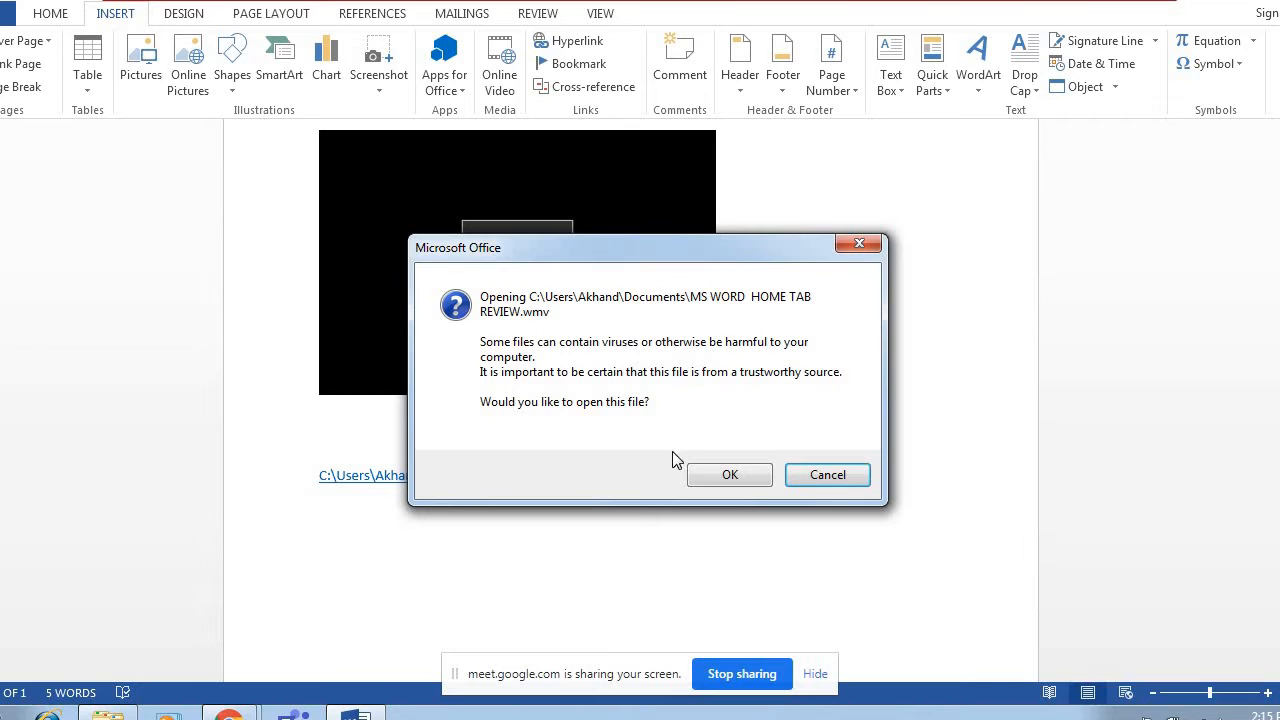
click(731, 477)
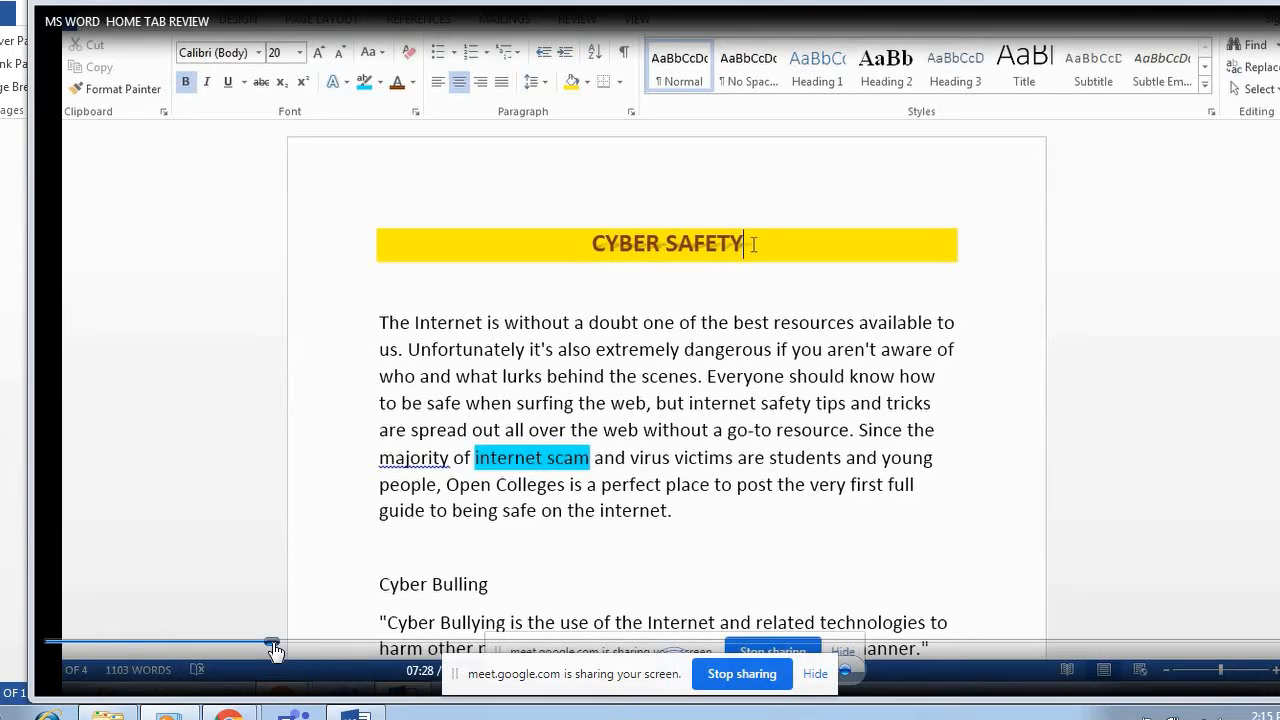
click(398, 650)
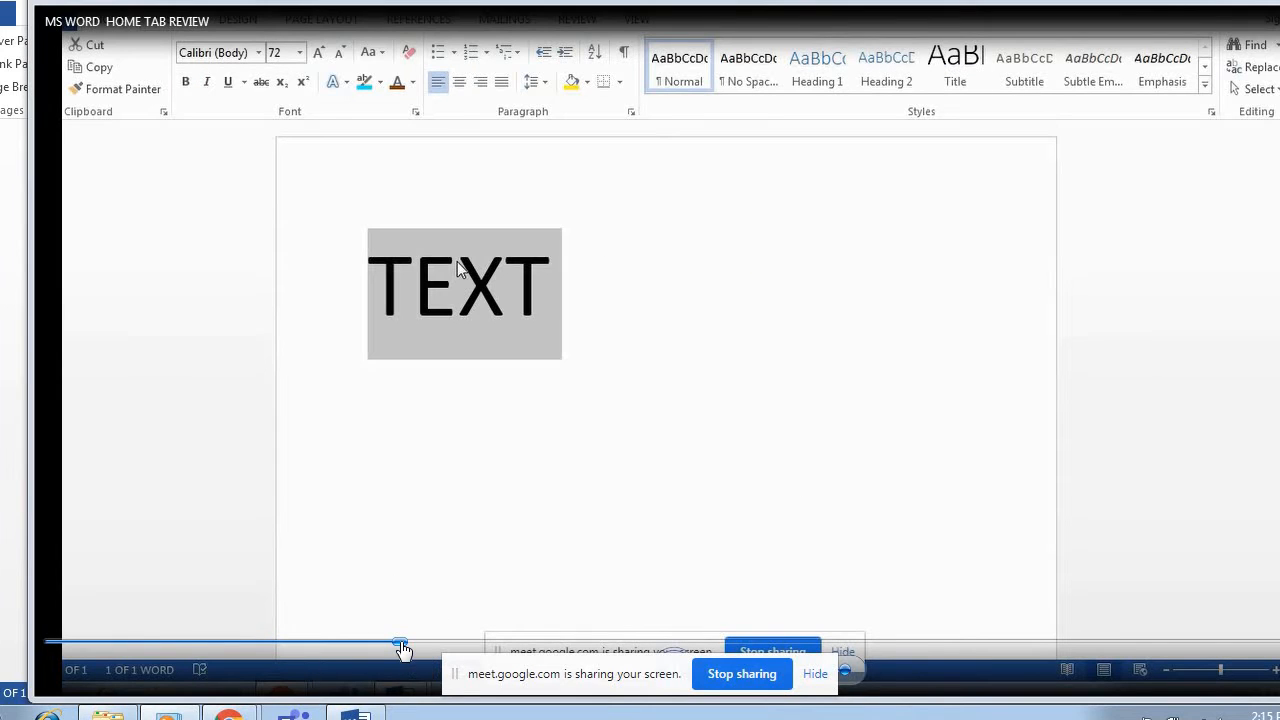
click(528, 646)
click(630, 646)
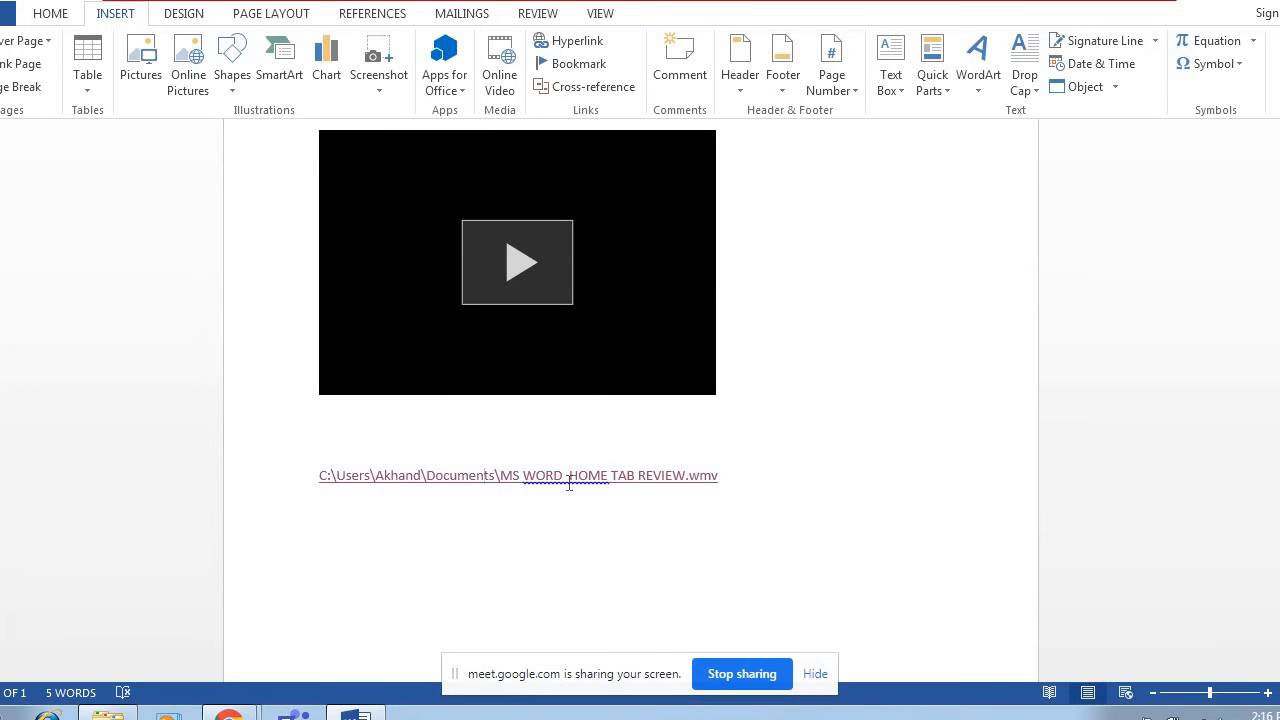
Add two blank lines below the file link, then in Chrome copy the "Kamalpreet Kaur enters Olympic final" video URL and close its tab.
key(Return)
key(Return)
mouse_move(228, 712)
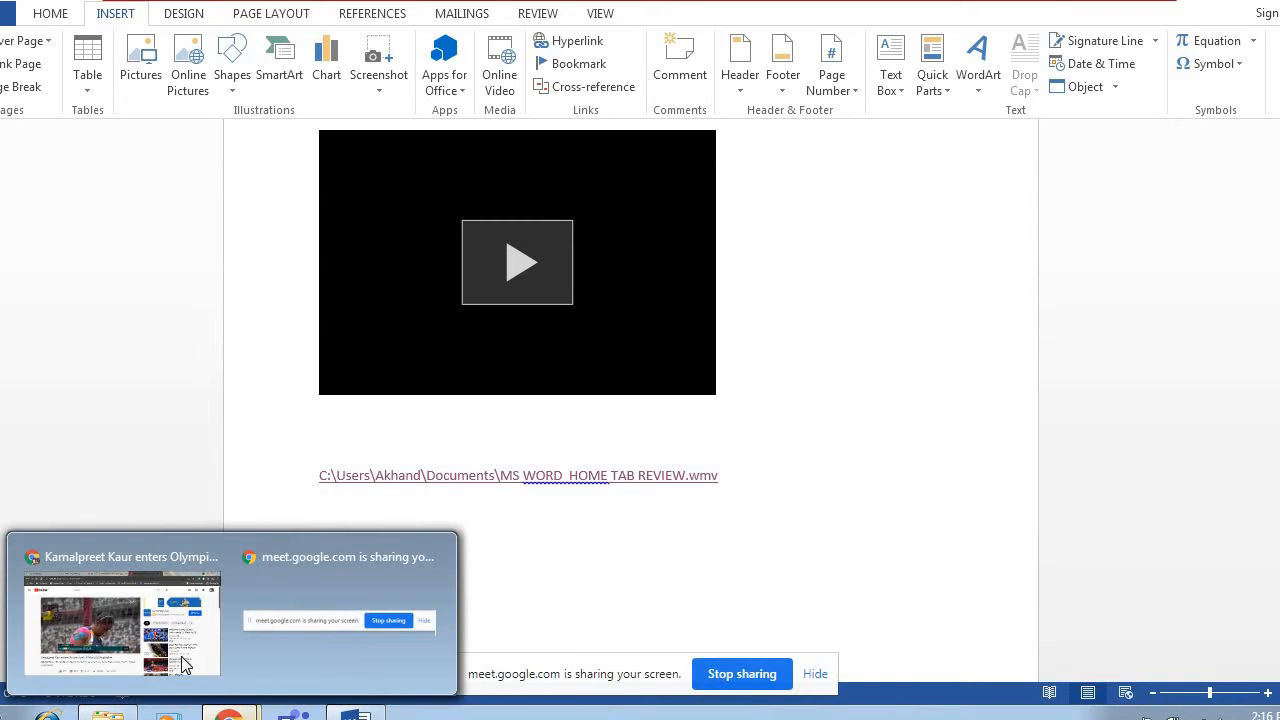
click(183, 665)
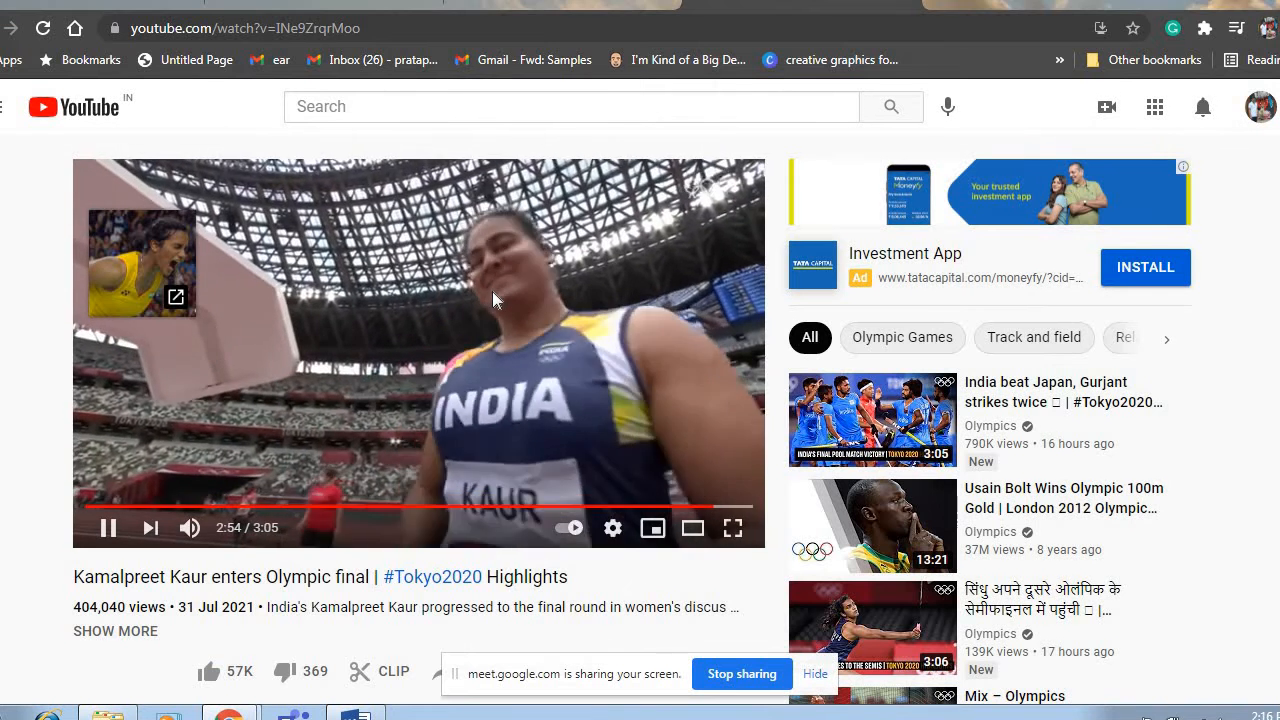
right_click(492, 291)
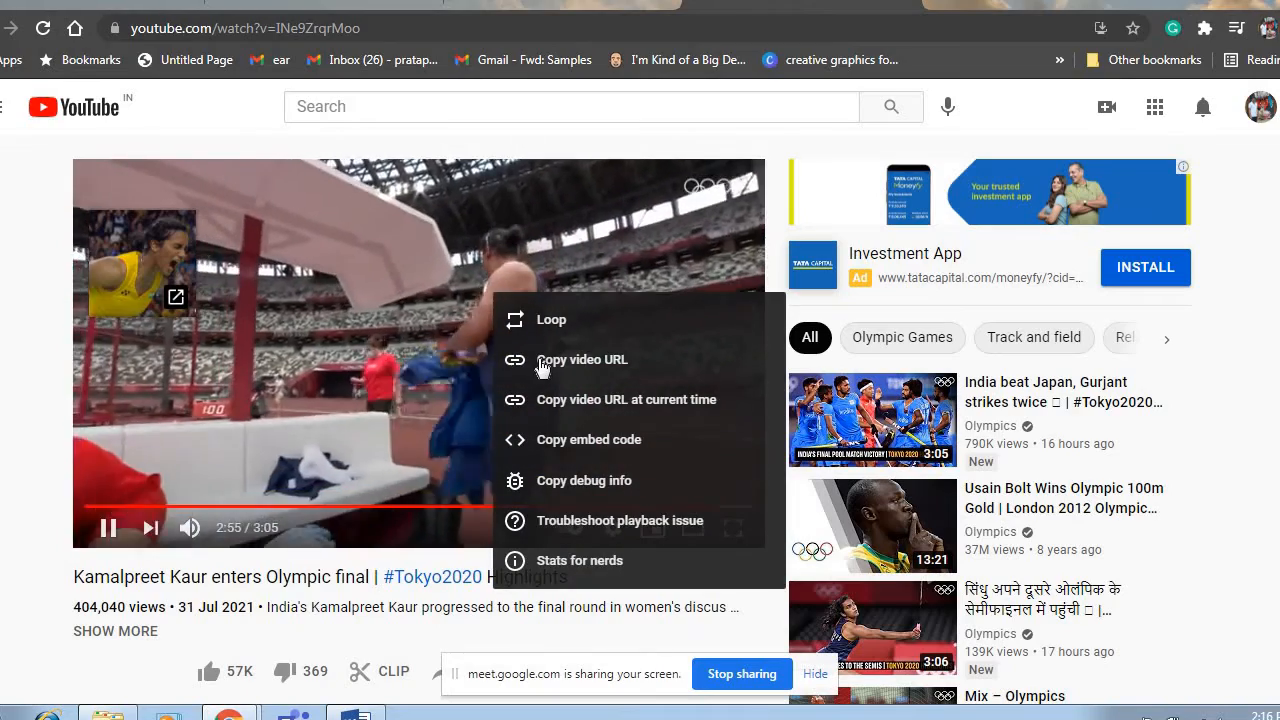
click(540, 362)
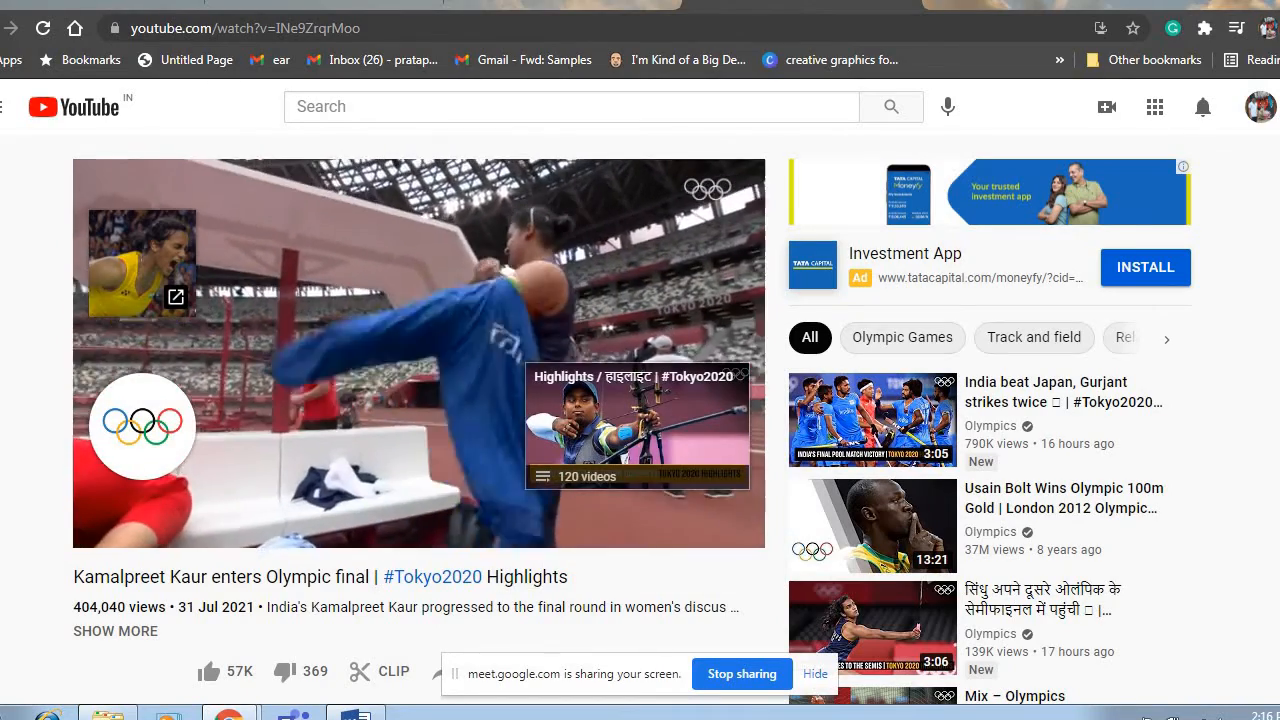
key(ctrl+w)
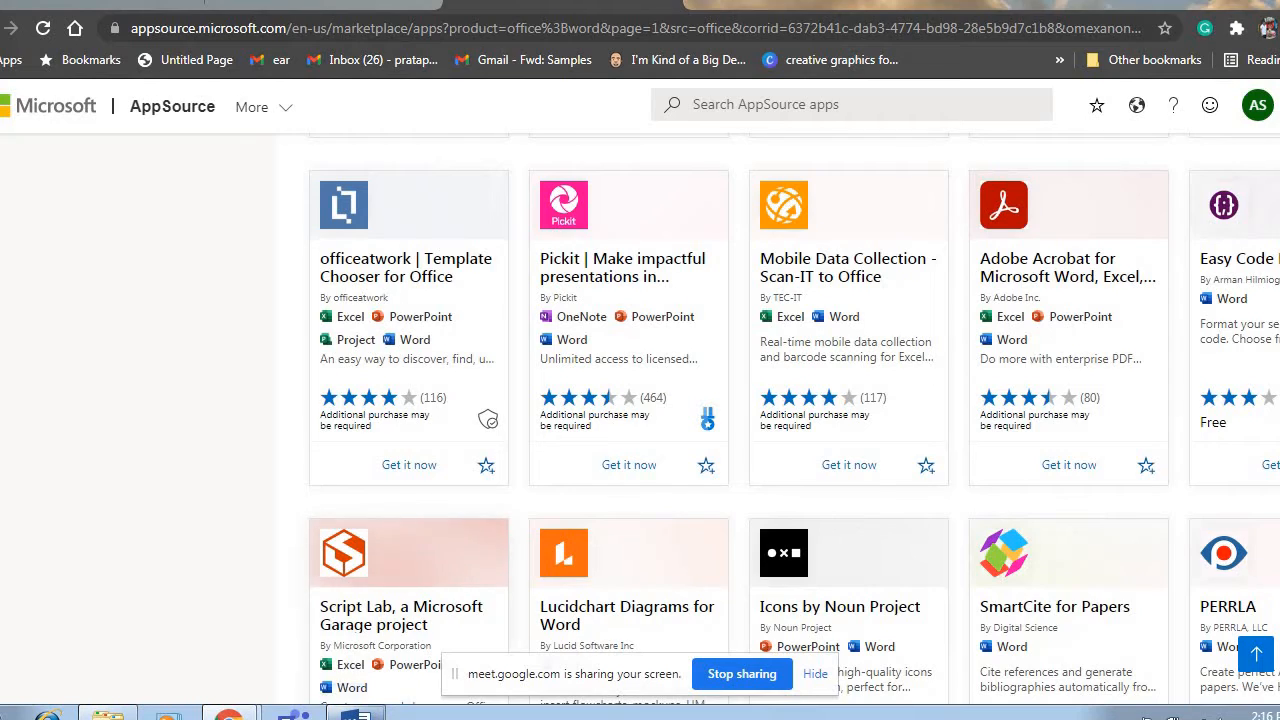
click(355, 713)
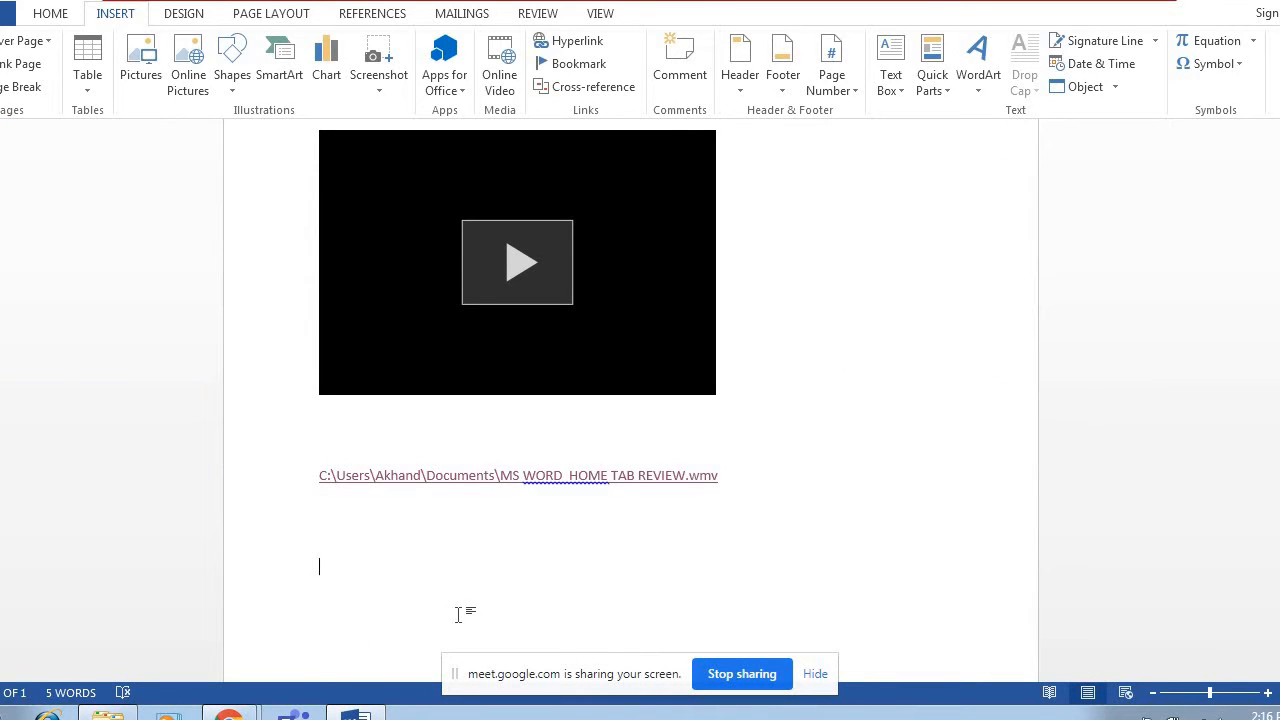
key(ctrl+v)
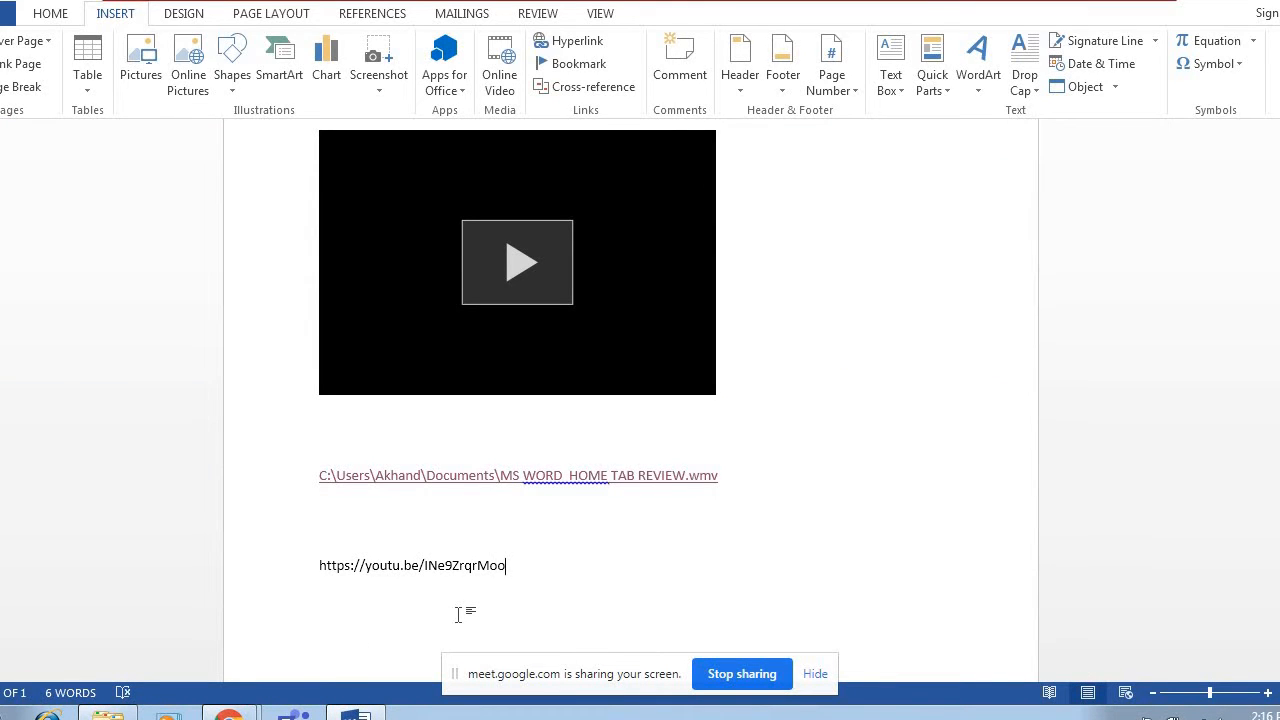
key(Return)
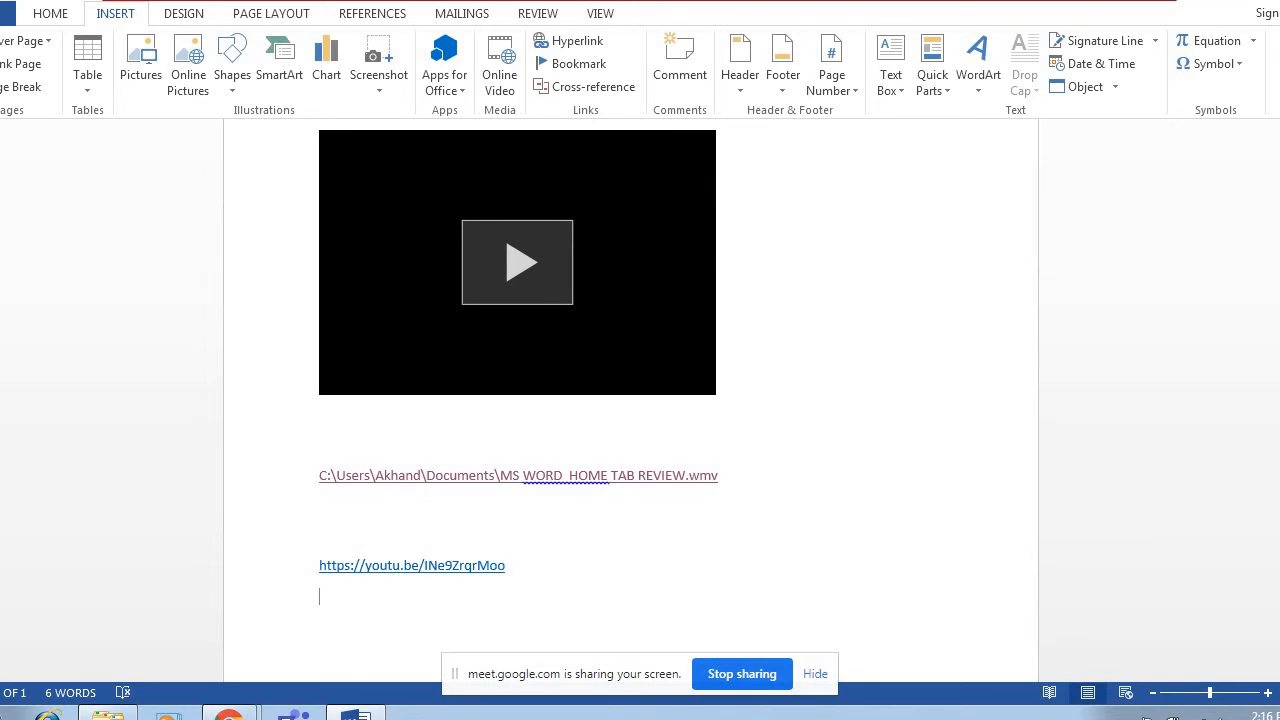
Follow the YouTube link to test it in the browser, pause playback, close the tab and return to Word.
ctrl+click(415, 565)
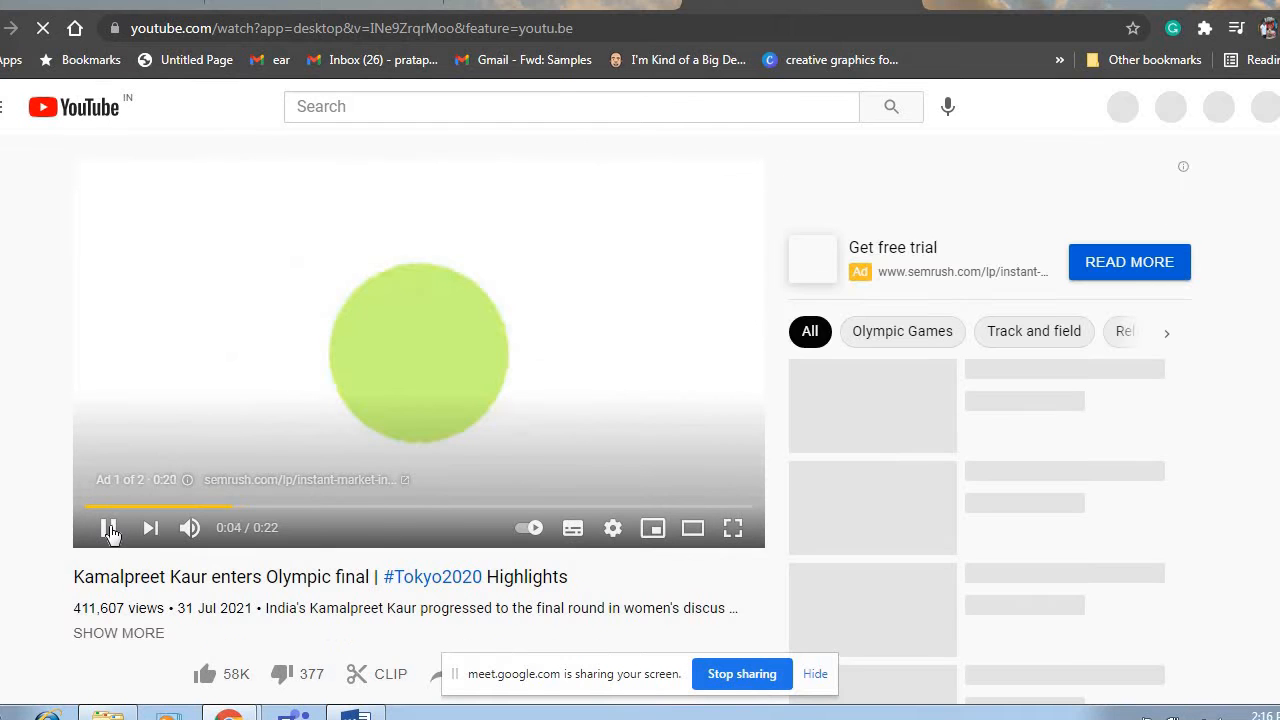
click(109, 529)
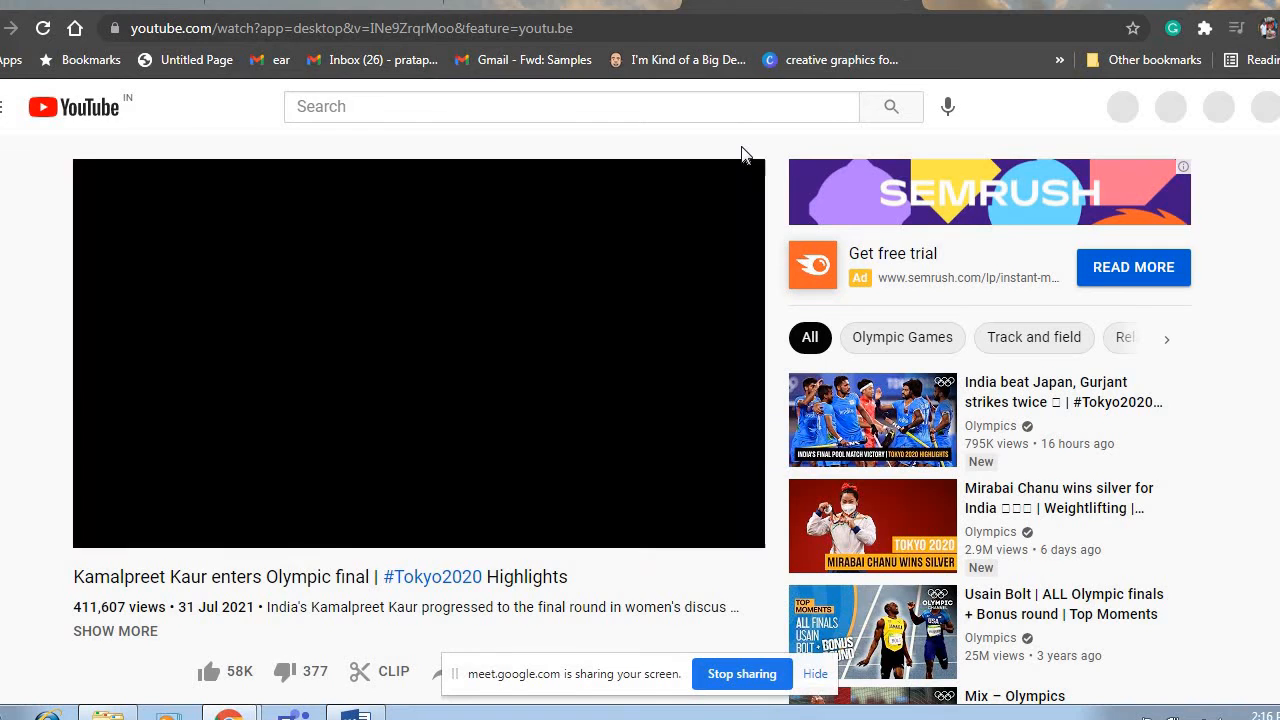
click(1135, 6)
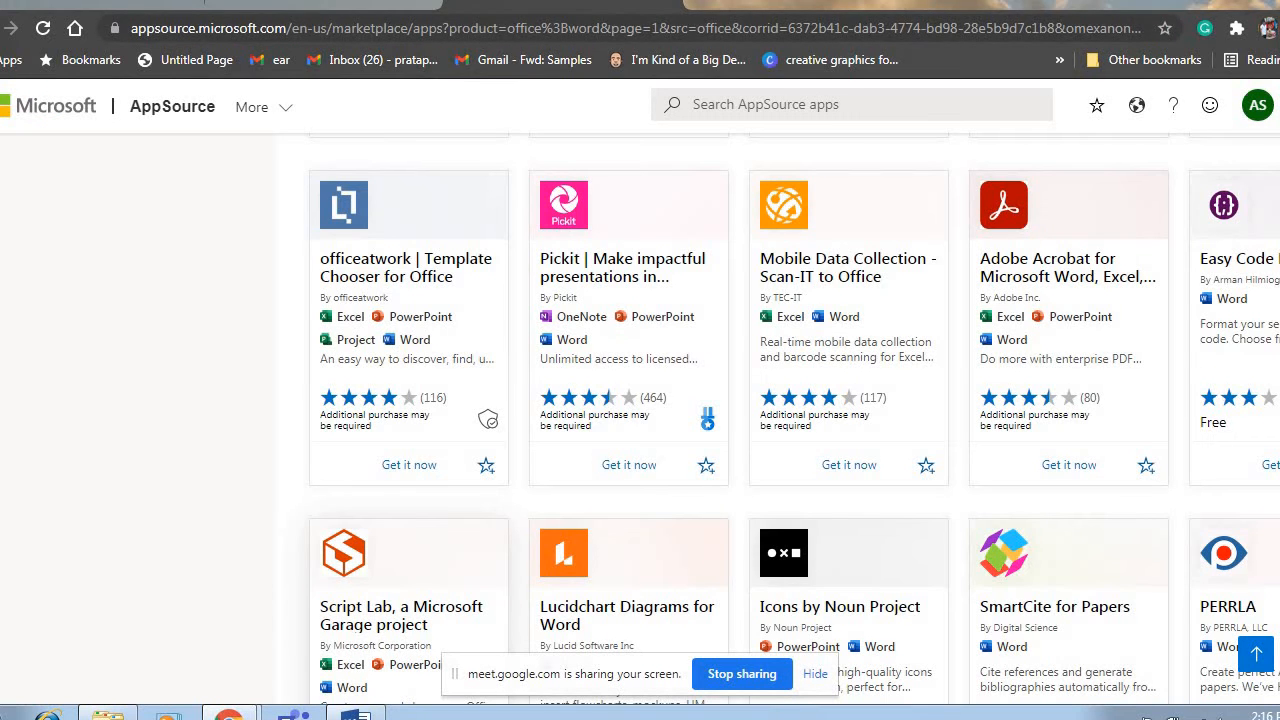
click(357, 714)
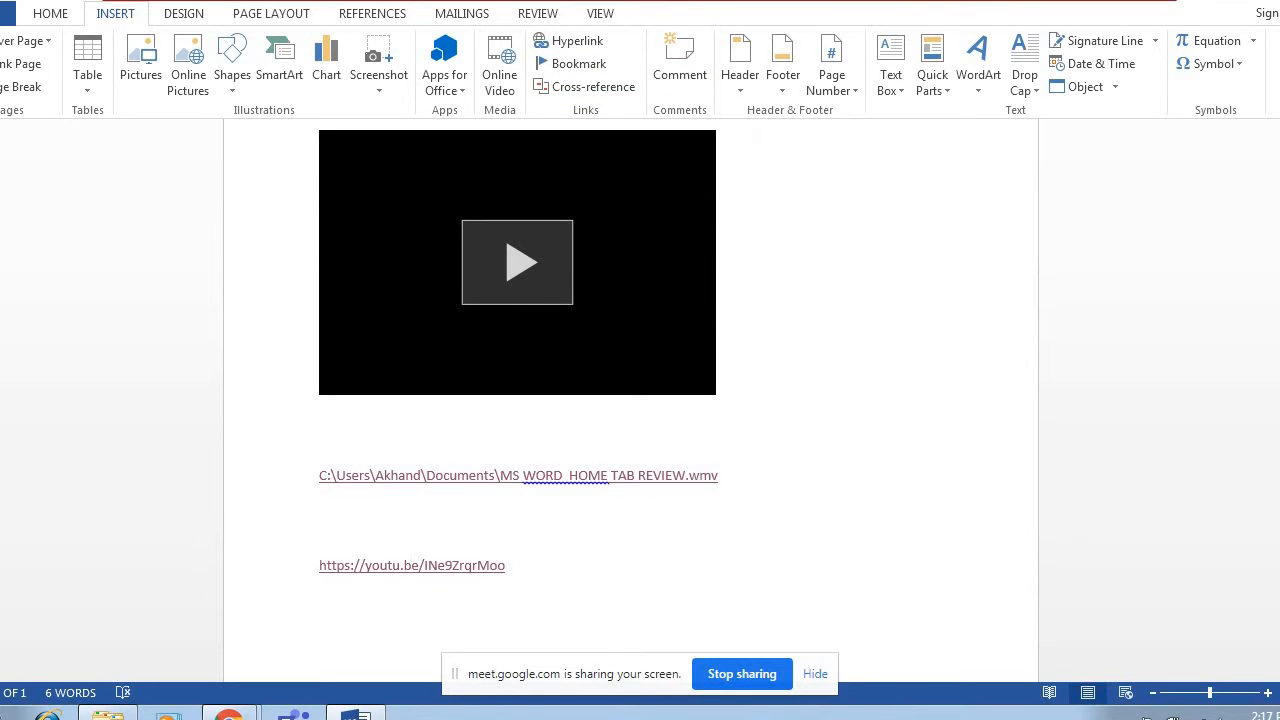
Insert a line directly above the YouTube link containing the label "Olympics link".
scroll(518, 346, down, 1)
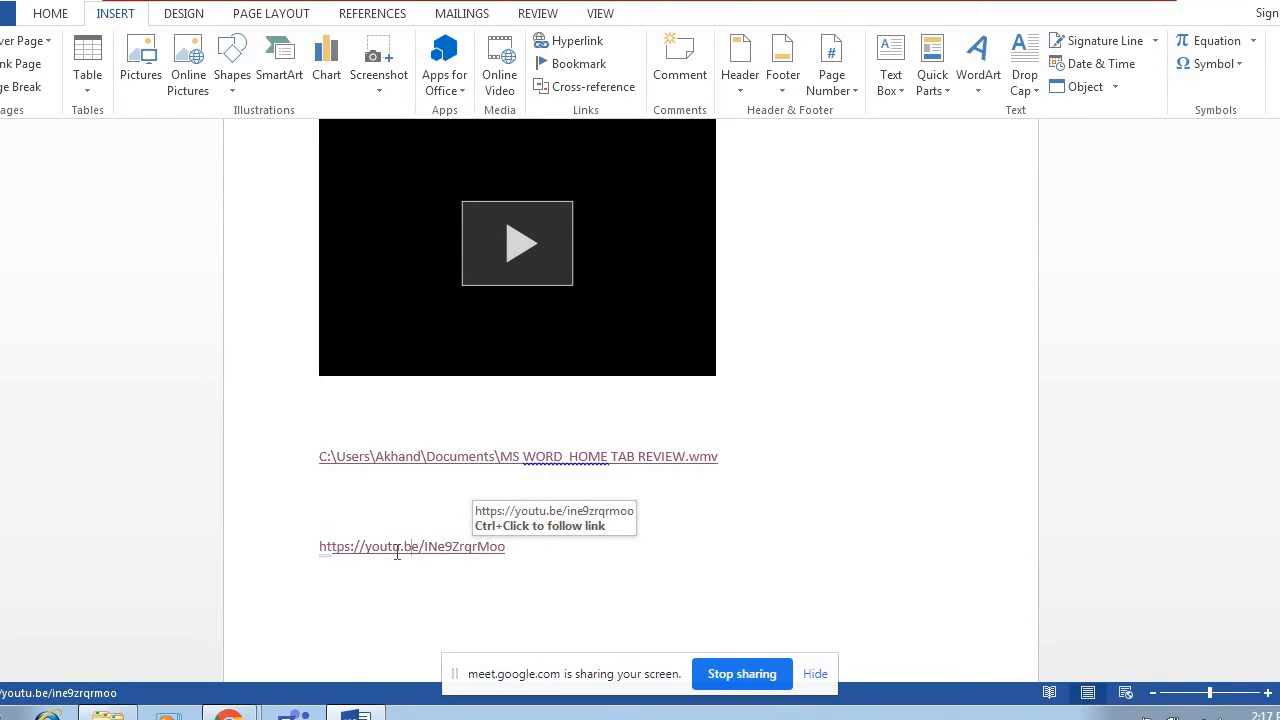
click(318, 546)
key(Return)
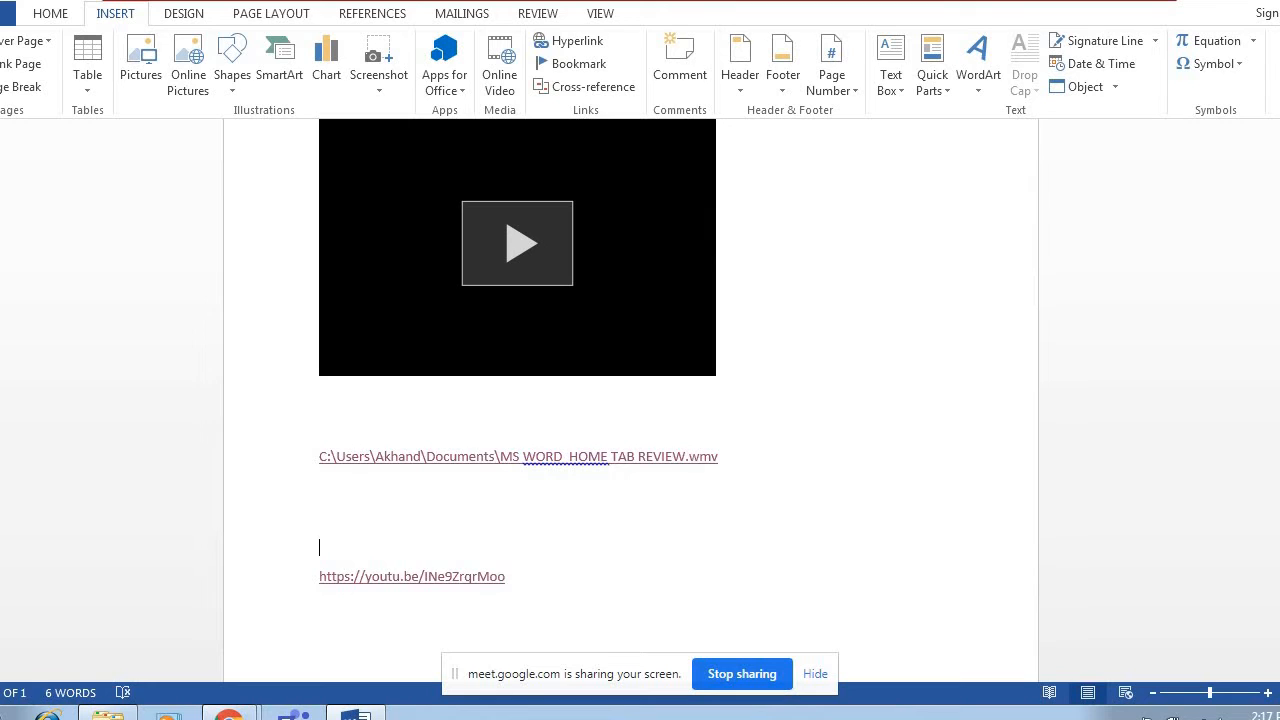
text(Olym)
text(pics)
text( l;)
text(ink)
Attach the comment "This video is related to Olympics games" to the YouTube link.
right_click(405, 576)
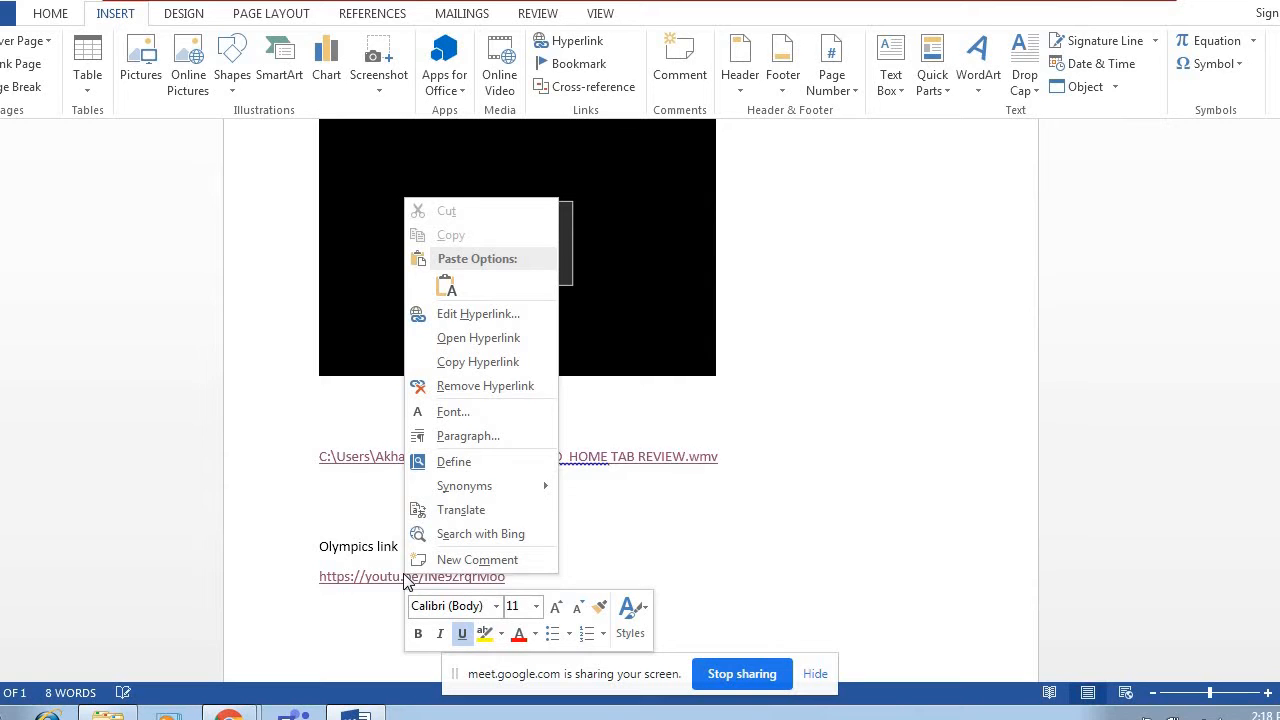
click(455, 562)
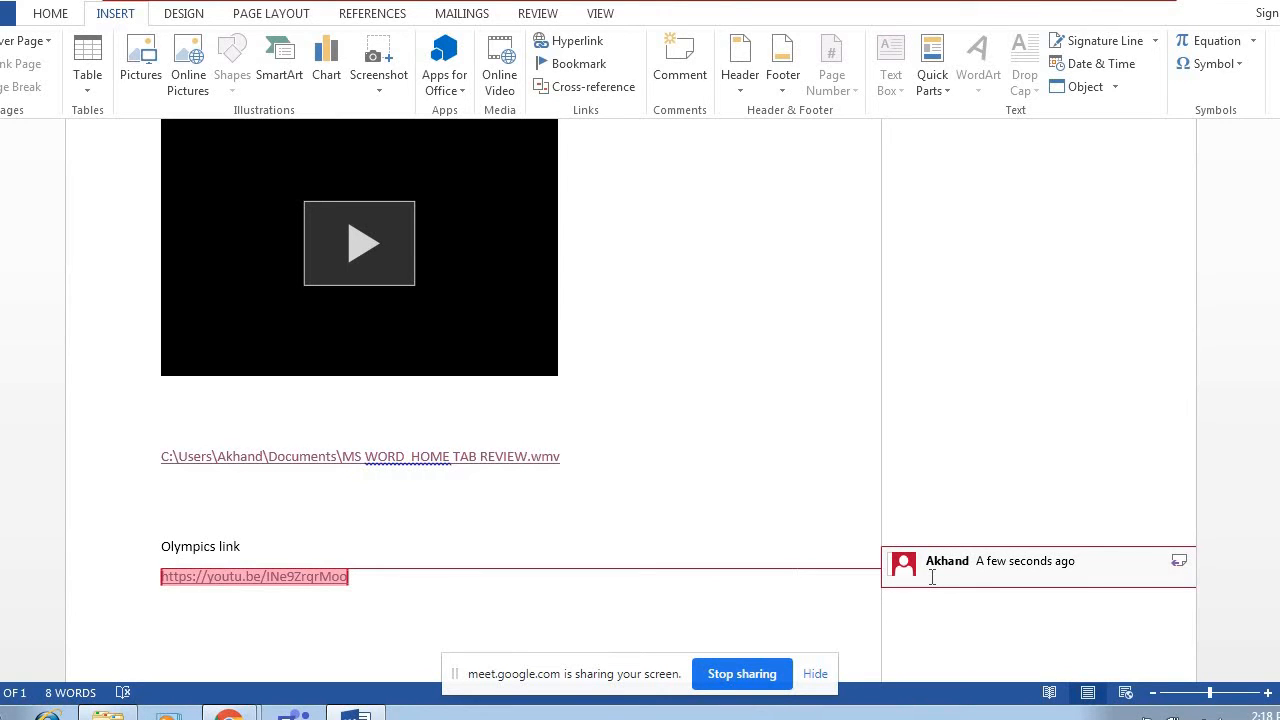
text(This video is related to oly)
text(mpi)
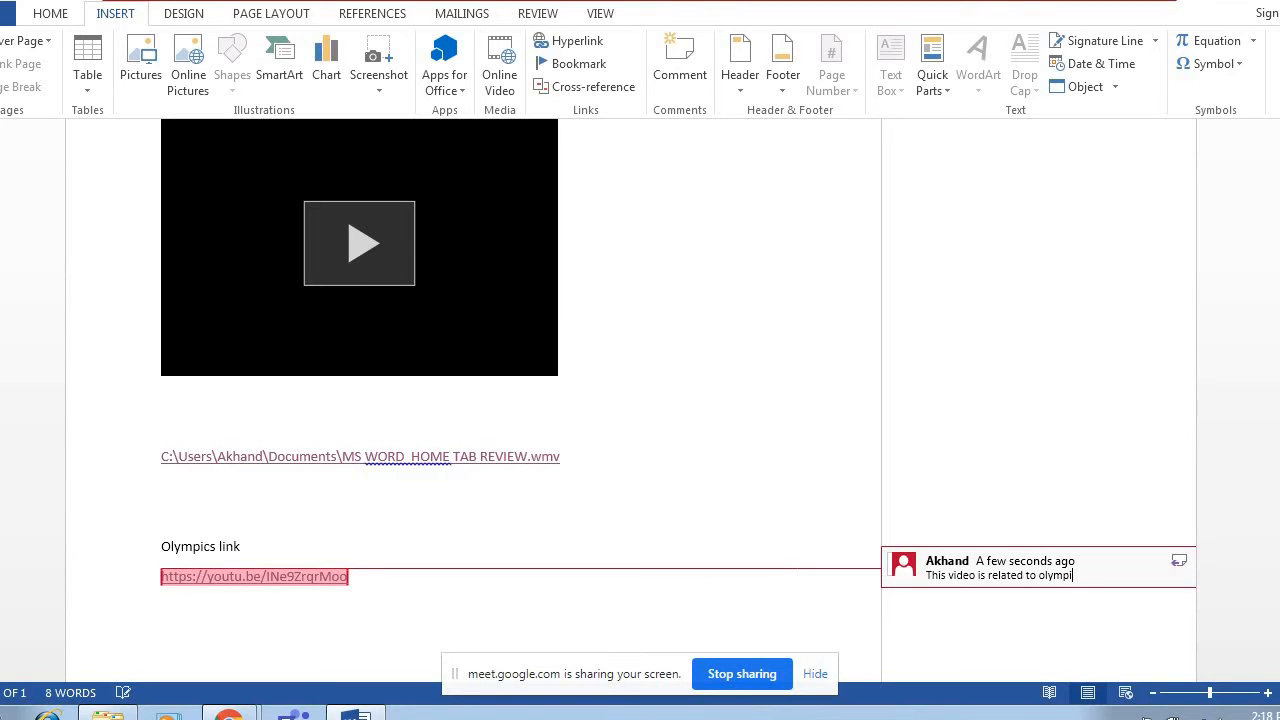
text(cs games)
click(516, 534)
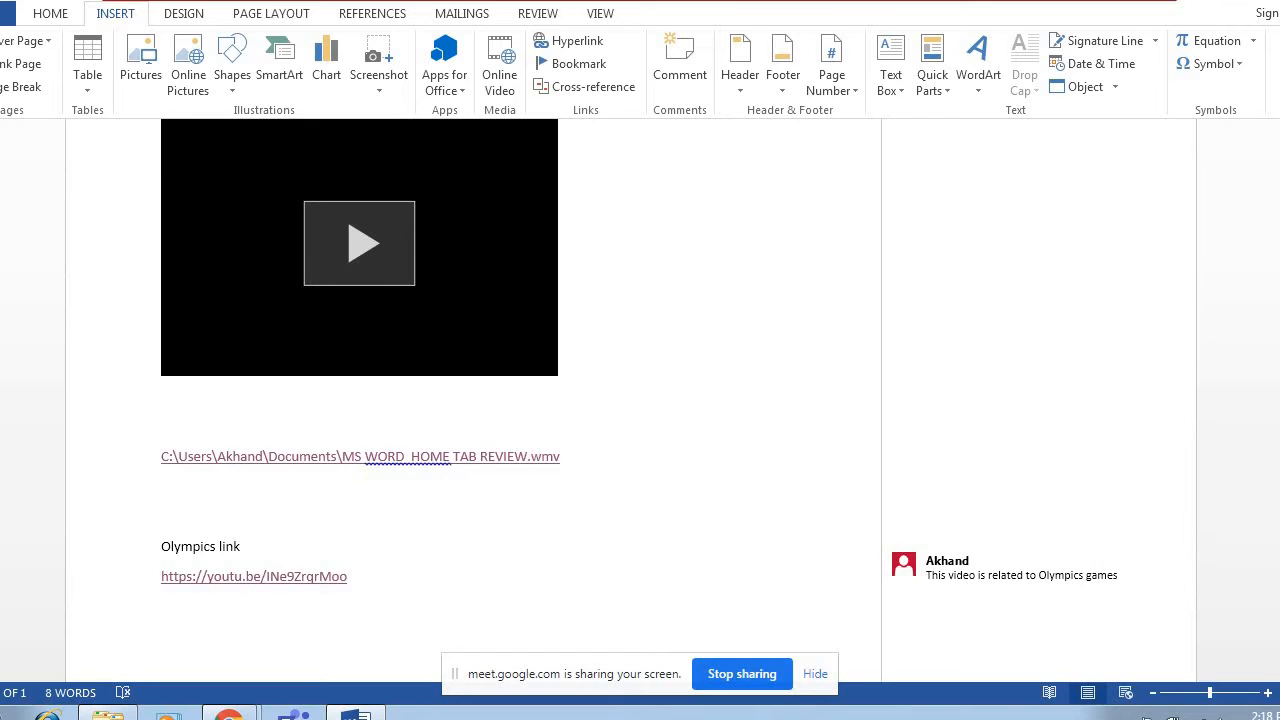
scroll(470, 400, up, 2)
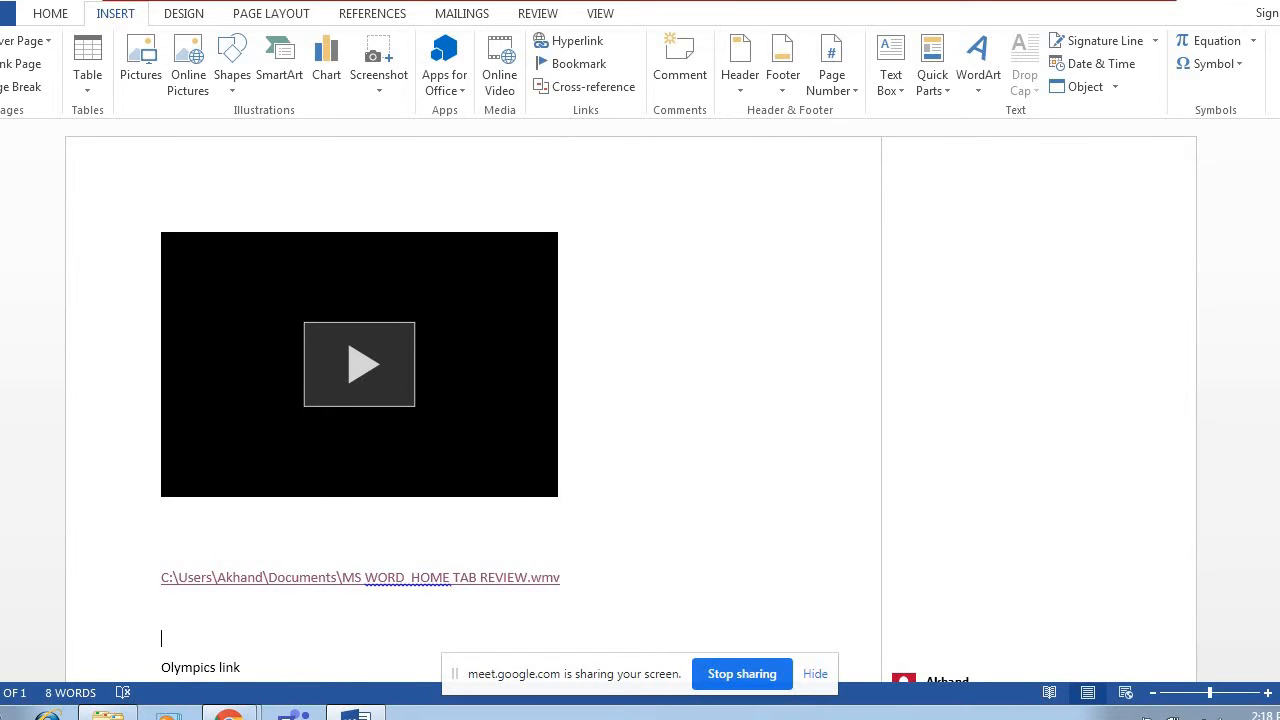
scroll(943, 432, down, 3)
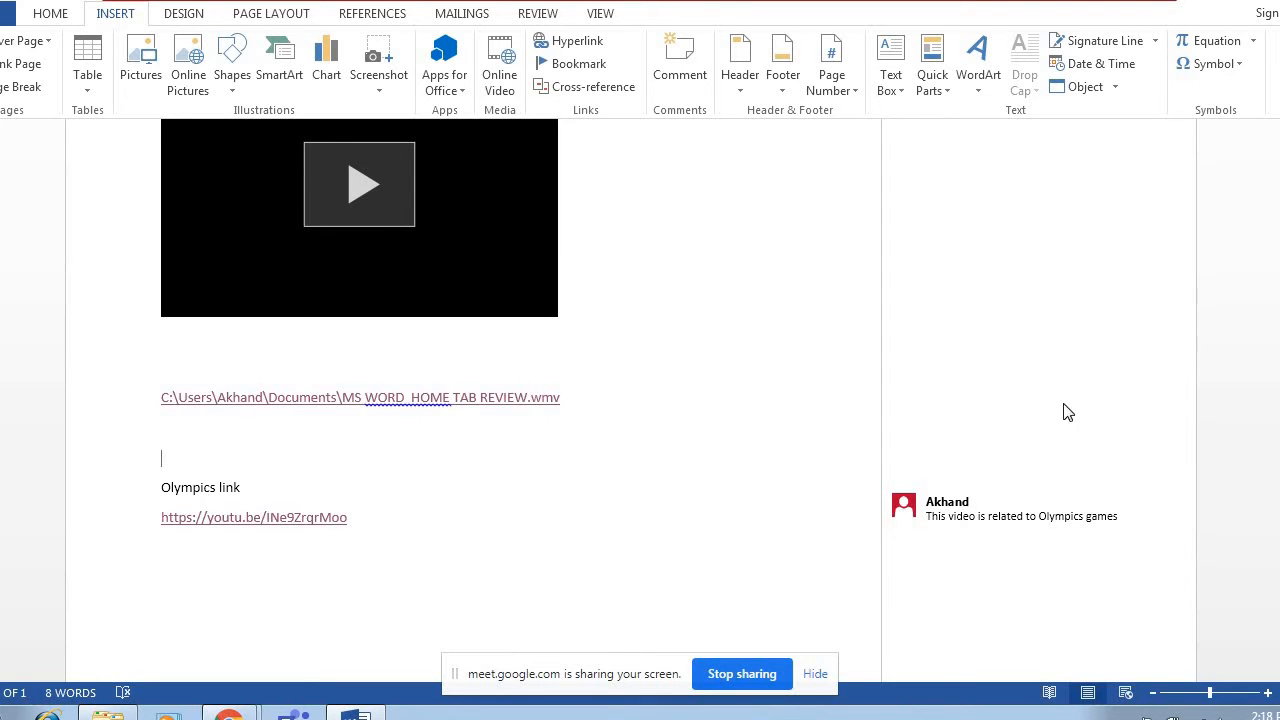
scroll(480, 400, up, 2)
scroll(480, 400, down, 2)
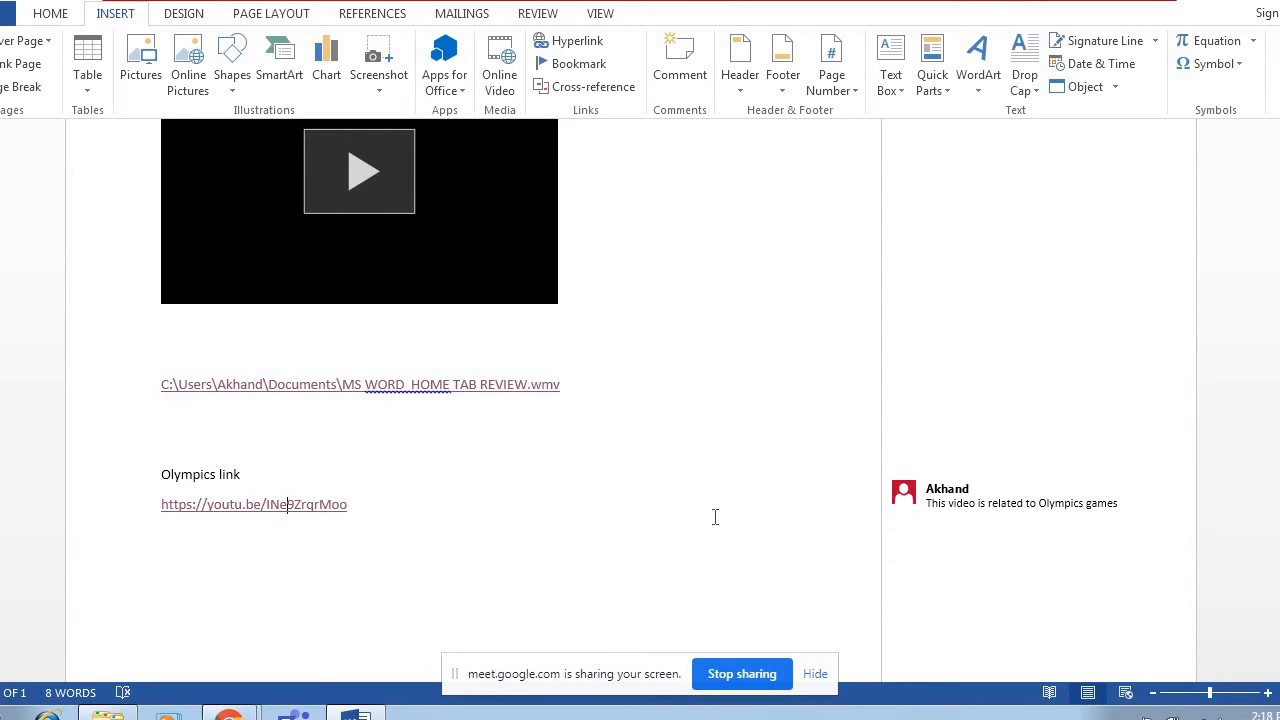
Insert the built-in Banded header into the document.
mouse_move(262, 506)
click(740, 78)
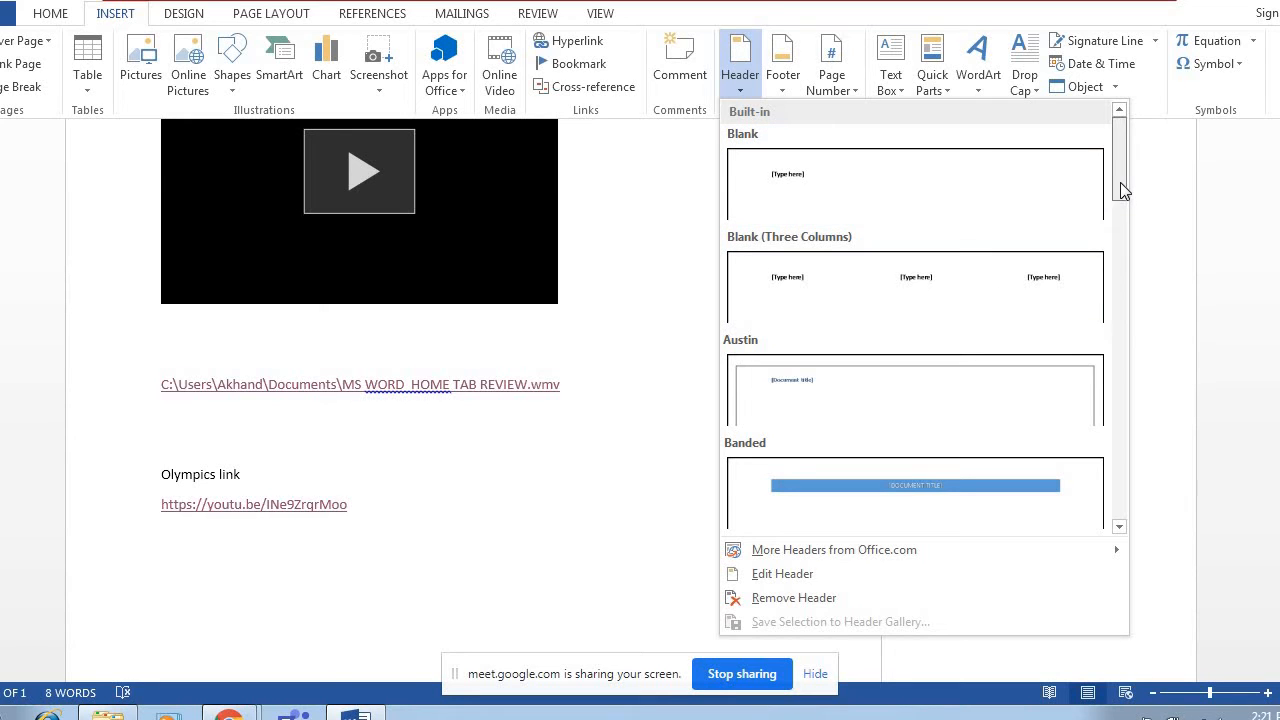
drag(1120, 182, 1121, 214)
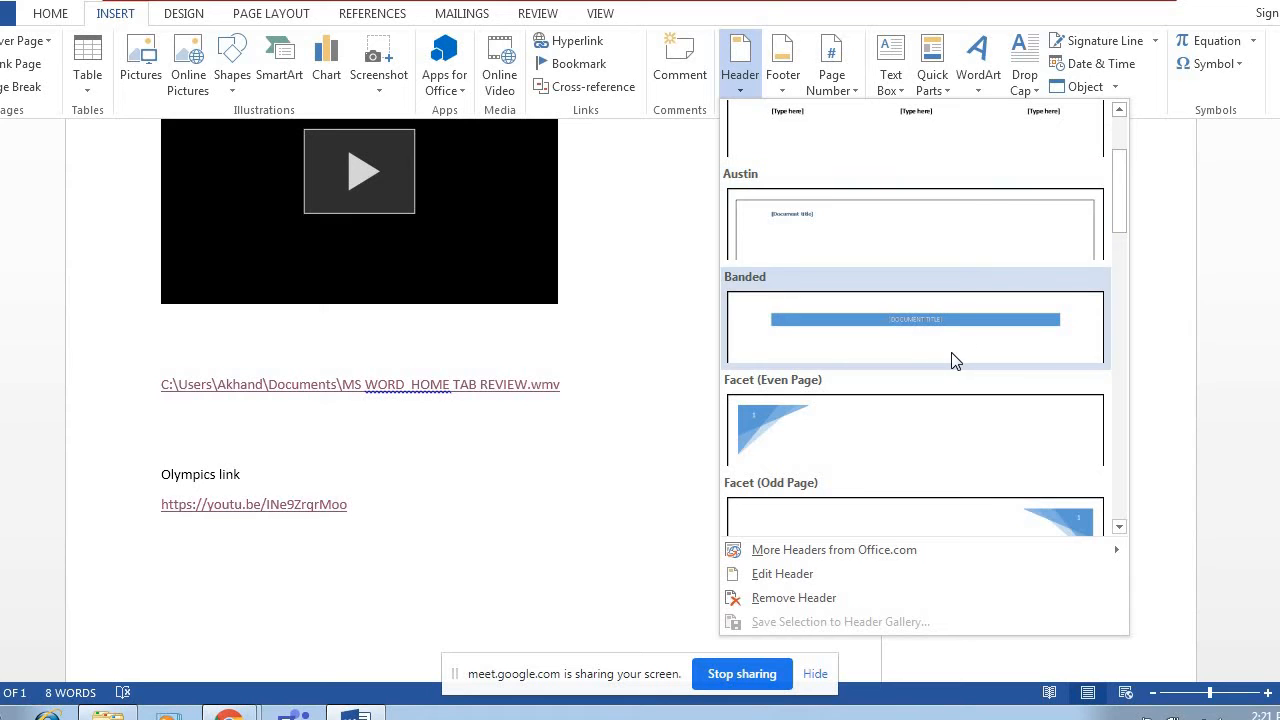
key(Escape)
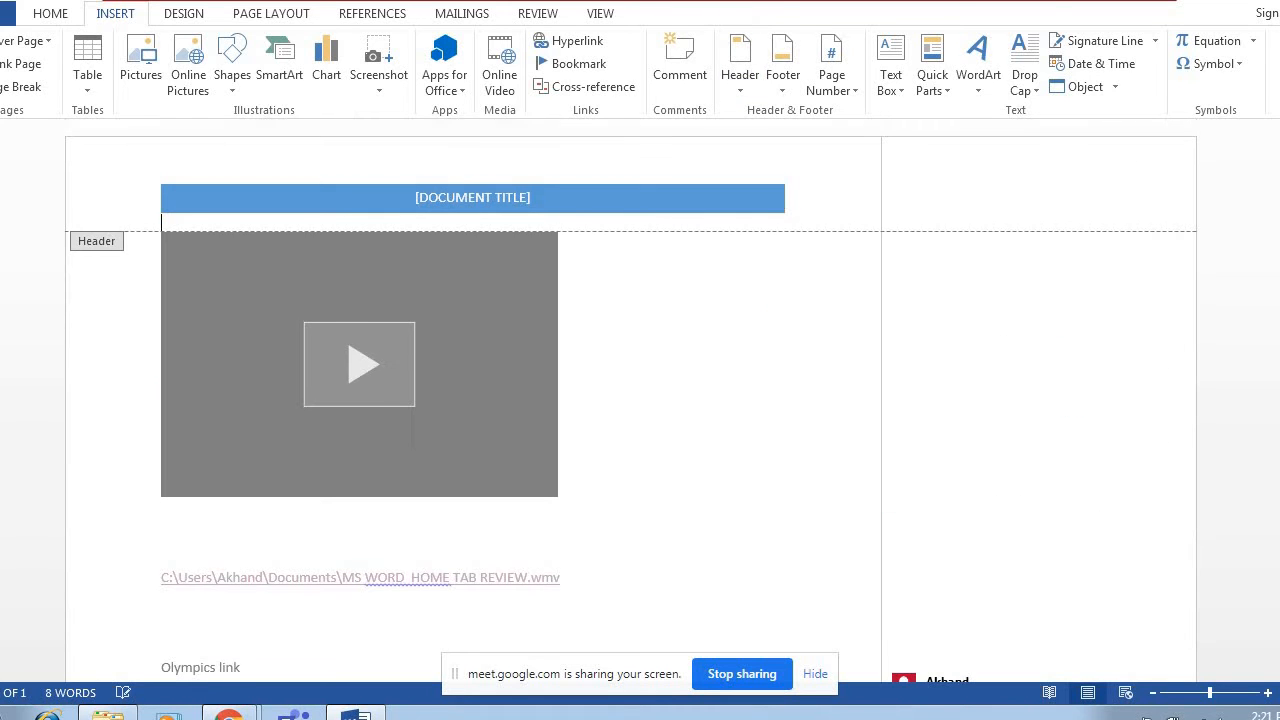
Replace the document title placeholder in the banded header with INTRODUCTION.
click(537, 204)
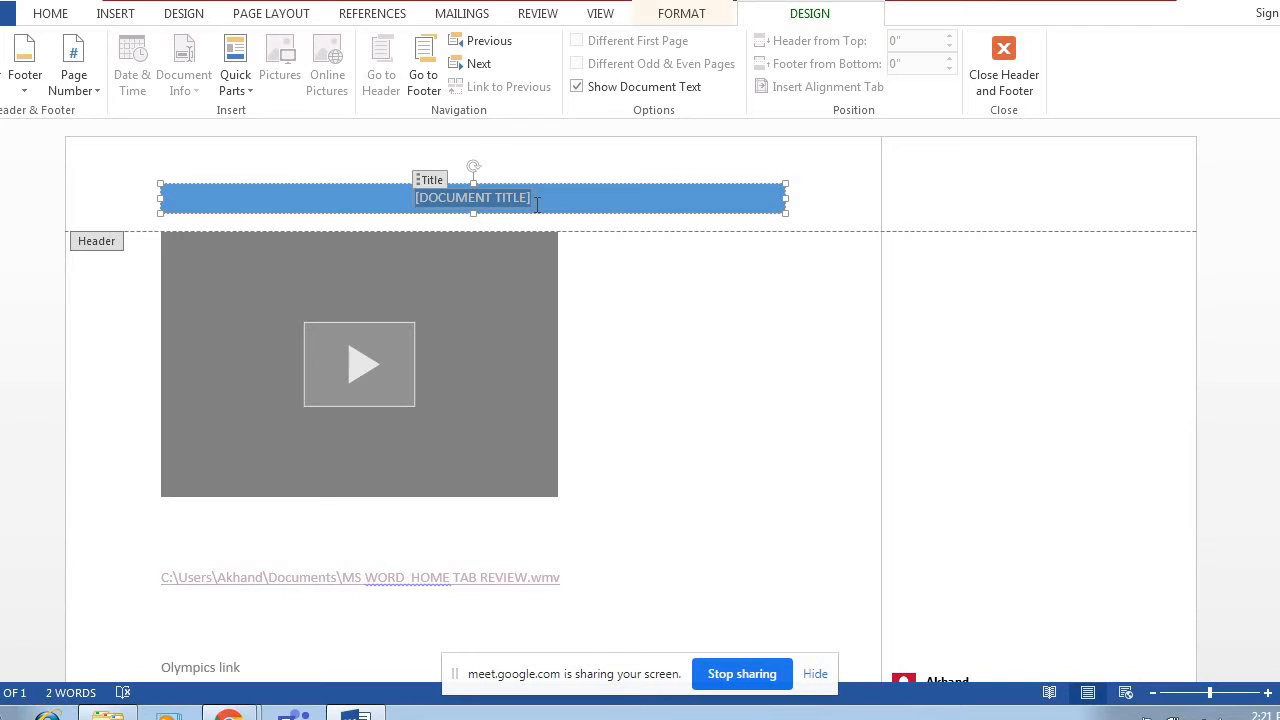
text(INTRI)
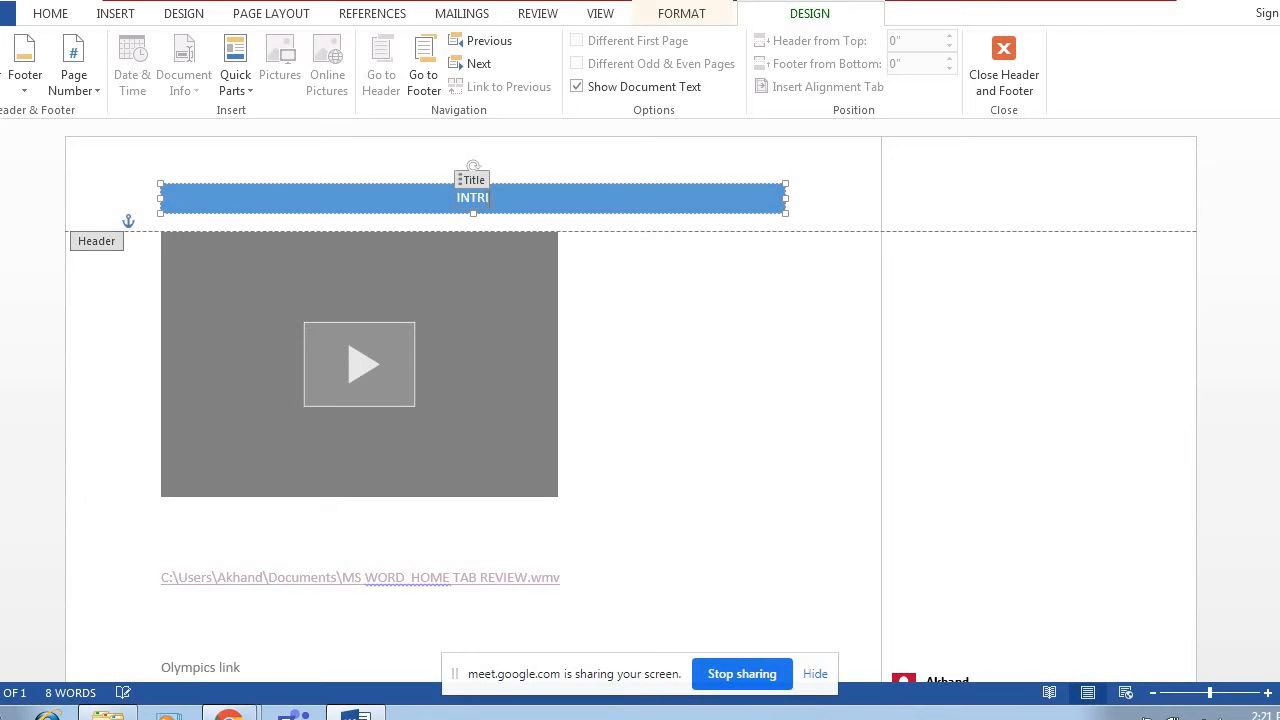
key(BackSpace)
text(PD)
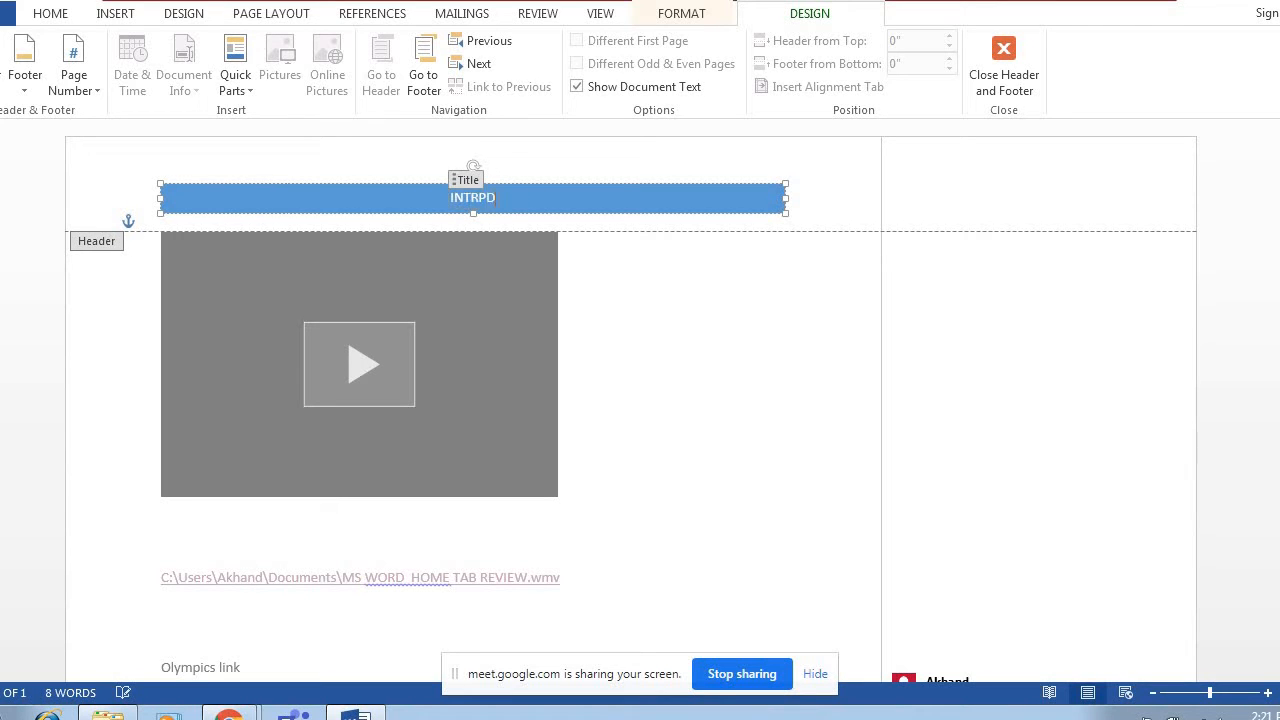
text(UCTION)
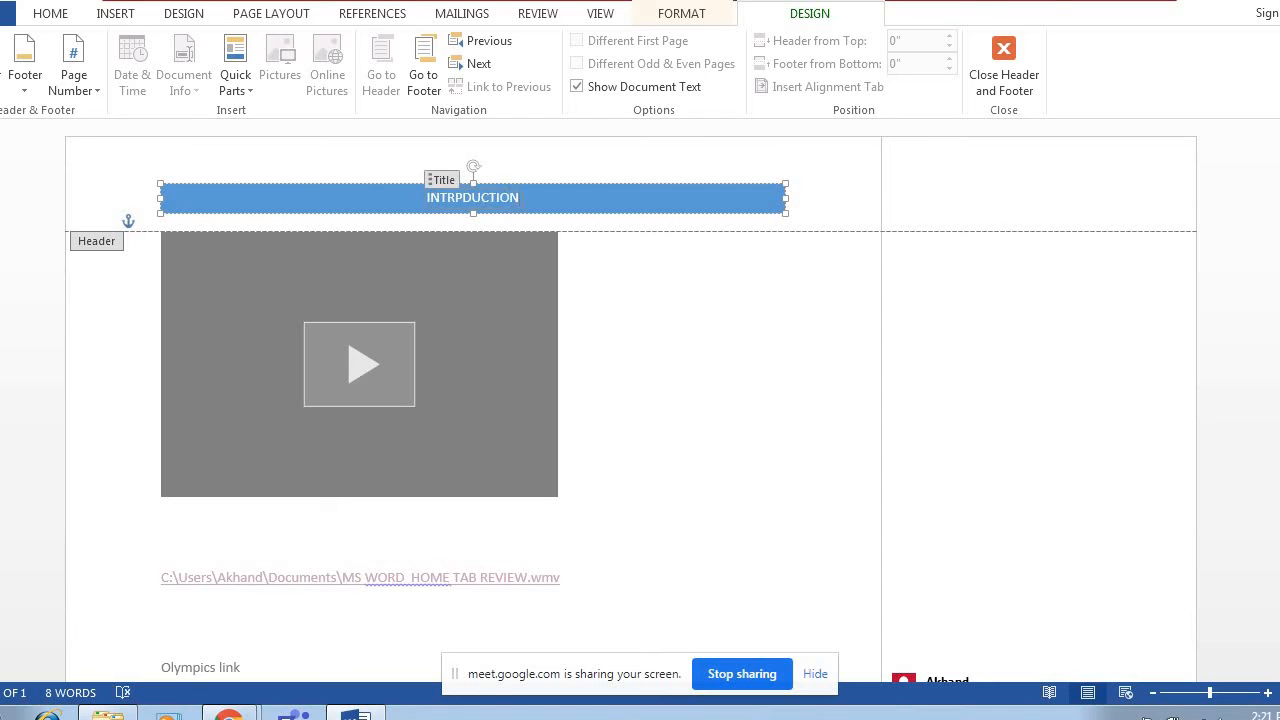
key(BackSpace)
key(BackSpace)
key(BackSpace)
key(BackSpace)
key(BackSpace)
key(BackSpace)
key(BackSpace)
key(BackSpace)
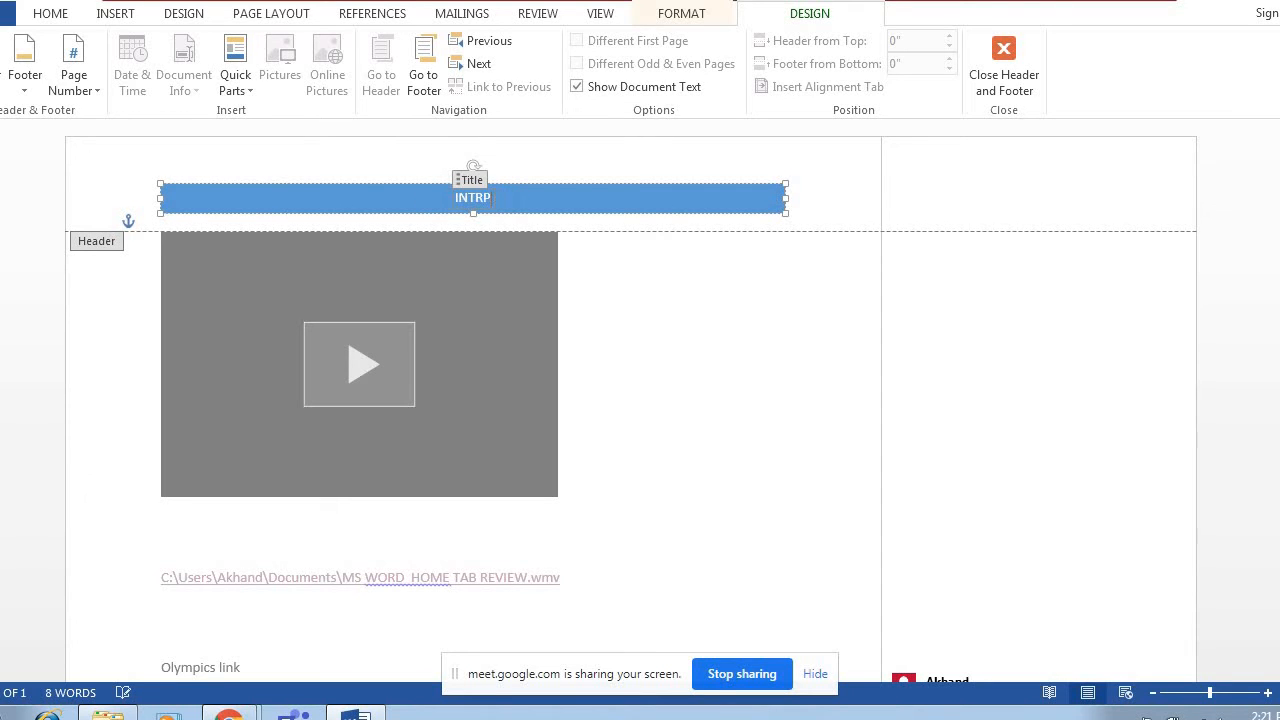
text(OD)
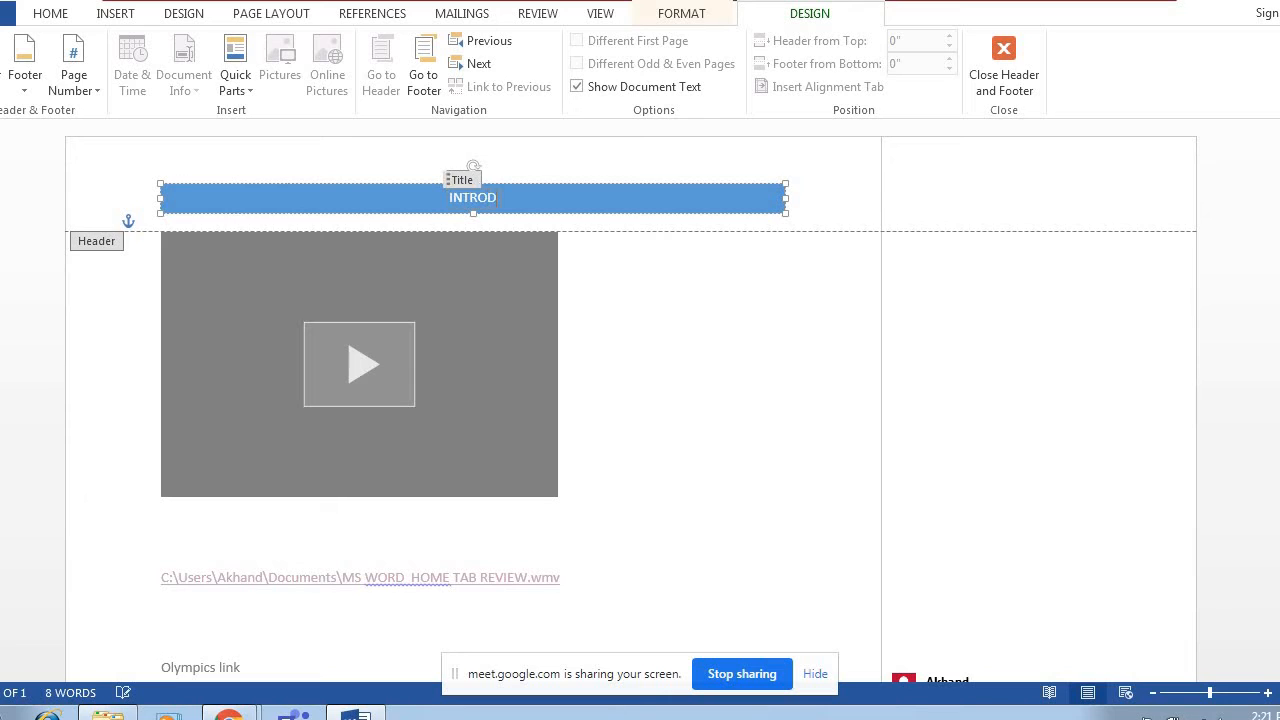
text(UCTION)
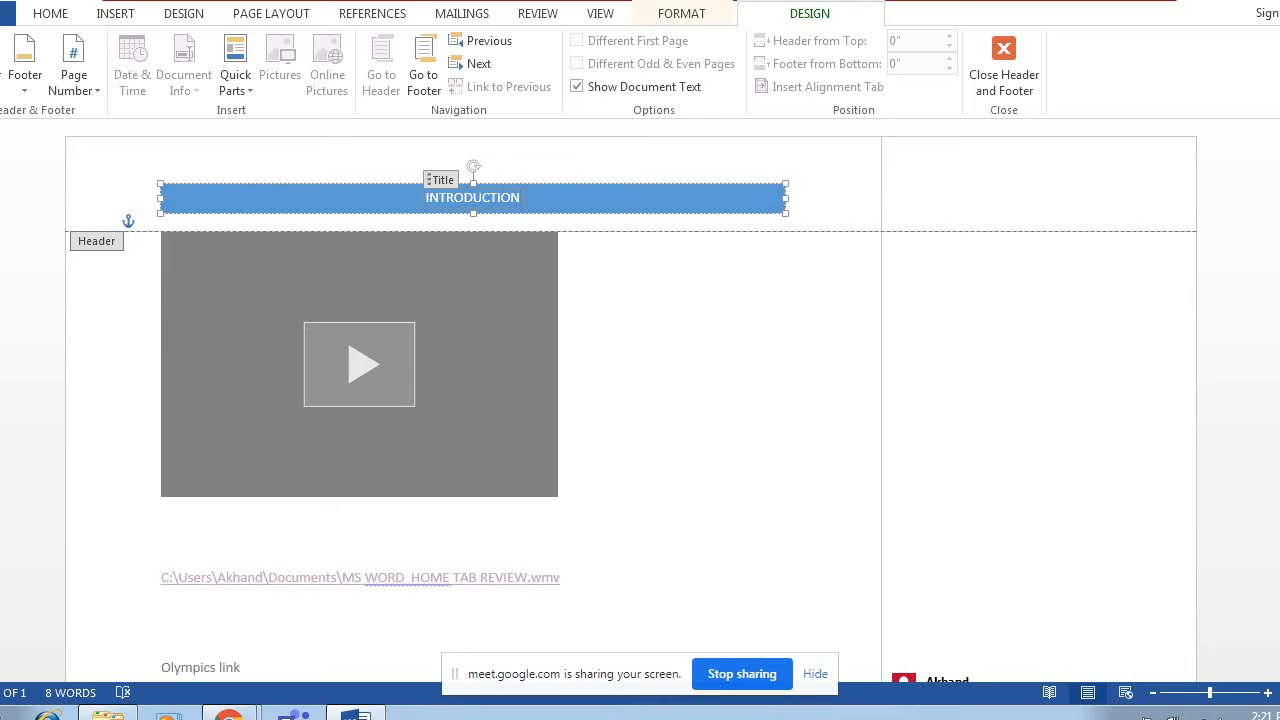
Enlarge the INTRODUCTION header title to 20 pt.
key(shift+Left)
key(shift+Left)
key(shift+Left)
key(shift+Left)
key(shift+Left)
key(shift+Left)
key(shift+Left)
key(shift+Left)
key(shift+Left)
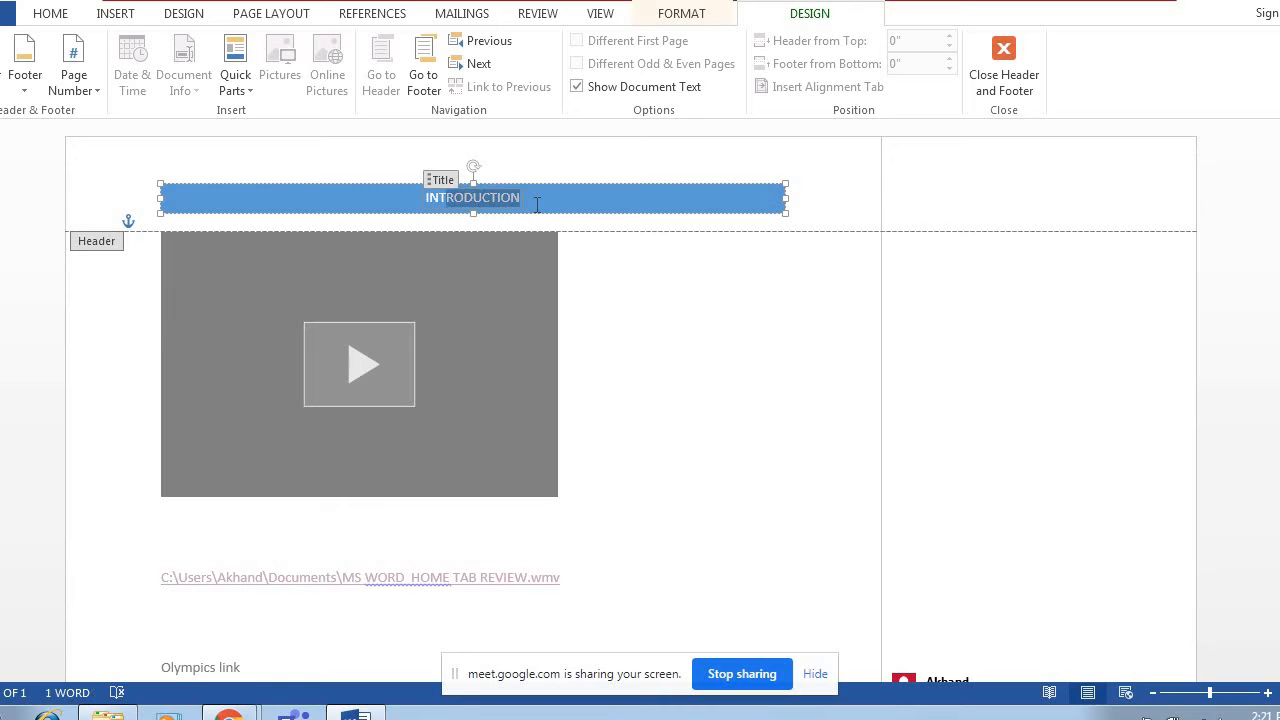
key(shift+Left)
key(shift+Left)
key(shift+Left)
key(shift+Left)
key(shift+Left)
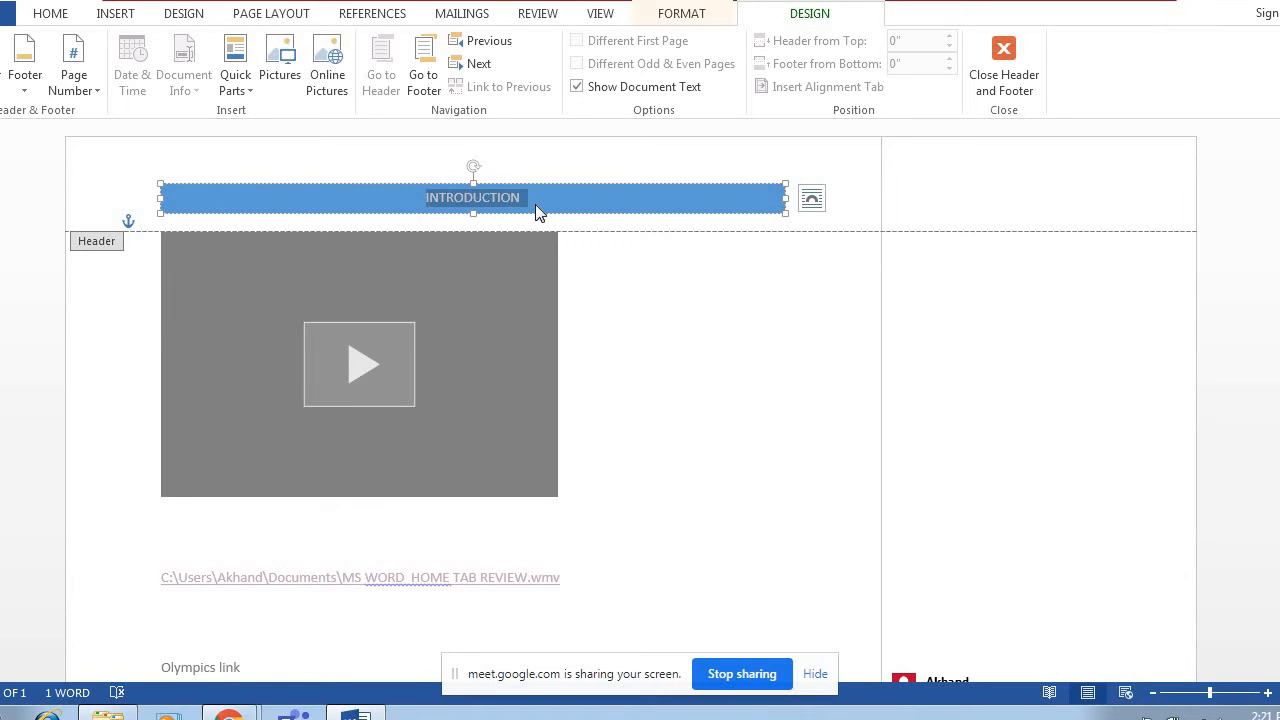
click(52, 18)
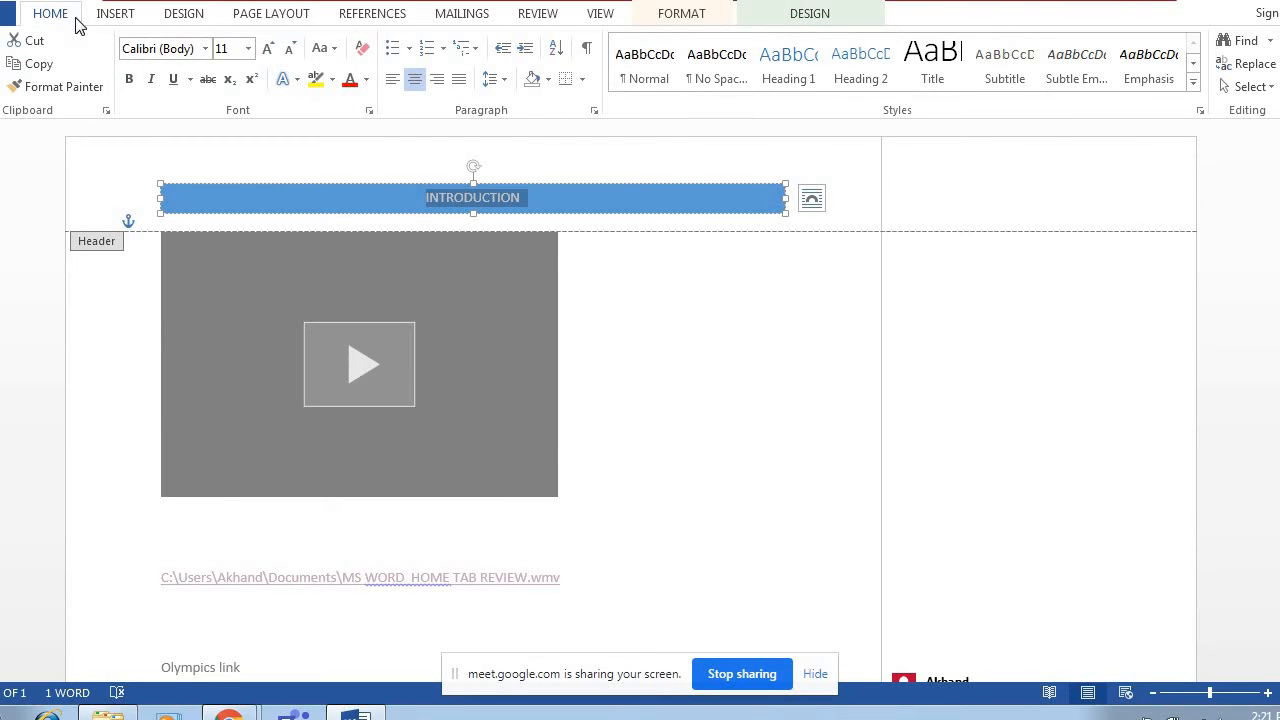
click(267, 49)
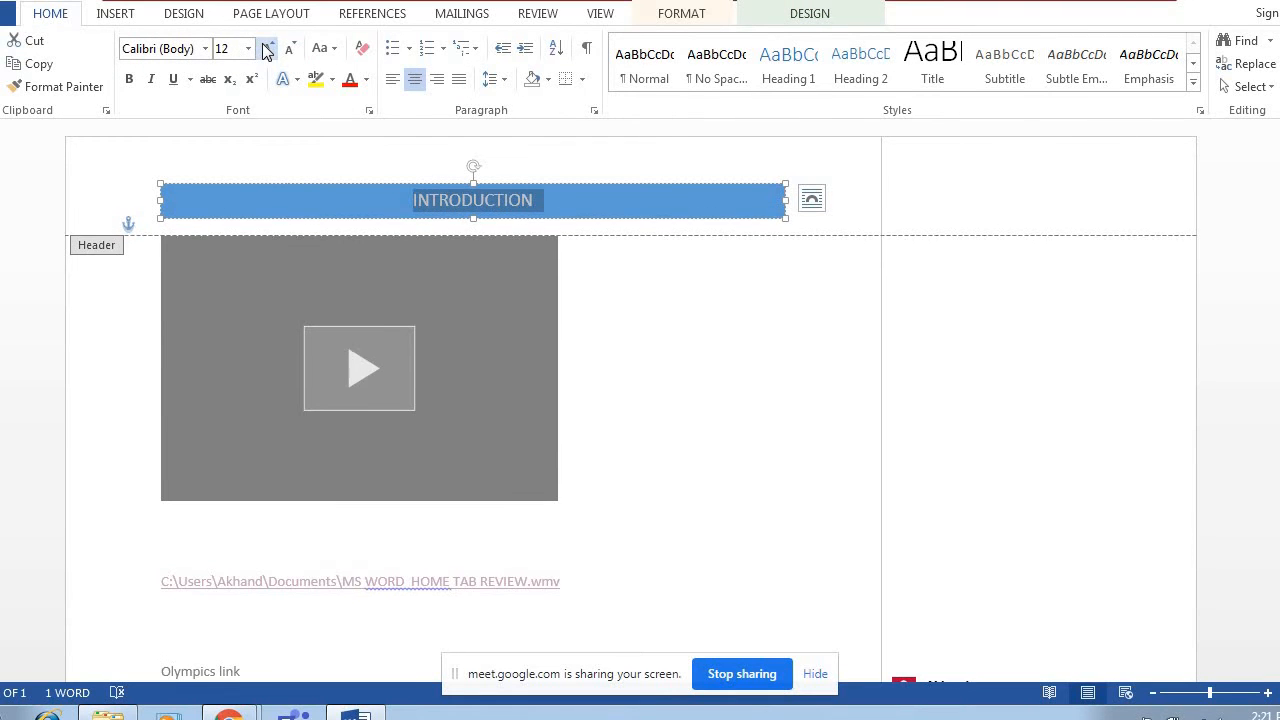
click(267, 49)
click(267, 49)
click(267, 49)
click(267, 49)
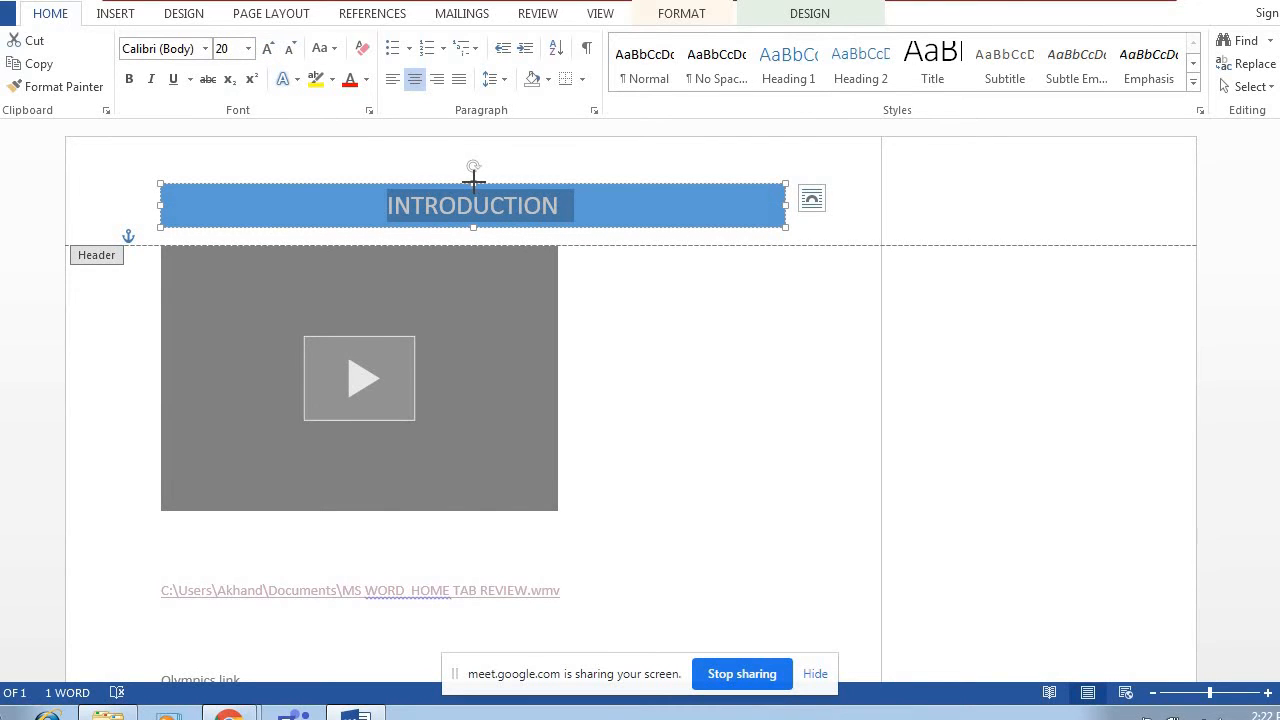
Stretch the blue header banner slightly upward and extend its right edge toward the comment margin, then deselect it.
drag(475, 181, 475, 161)
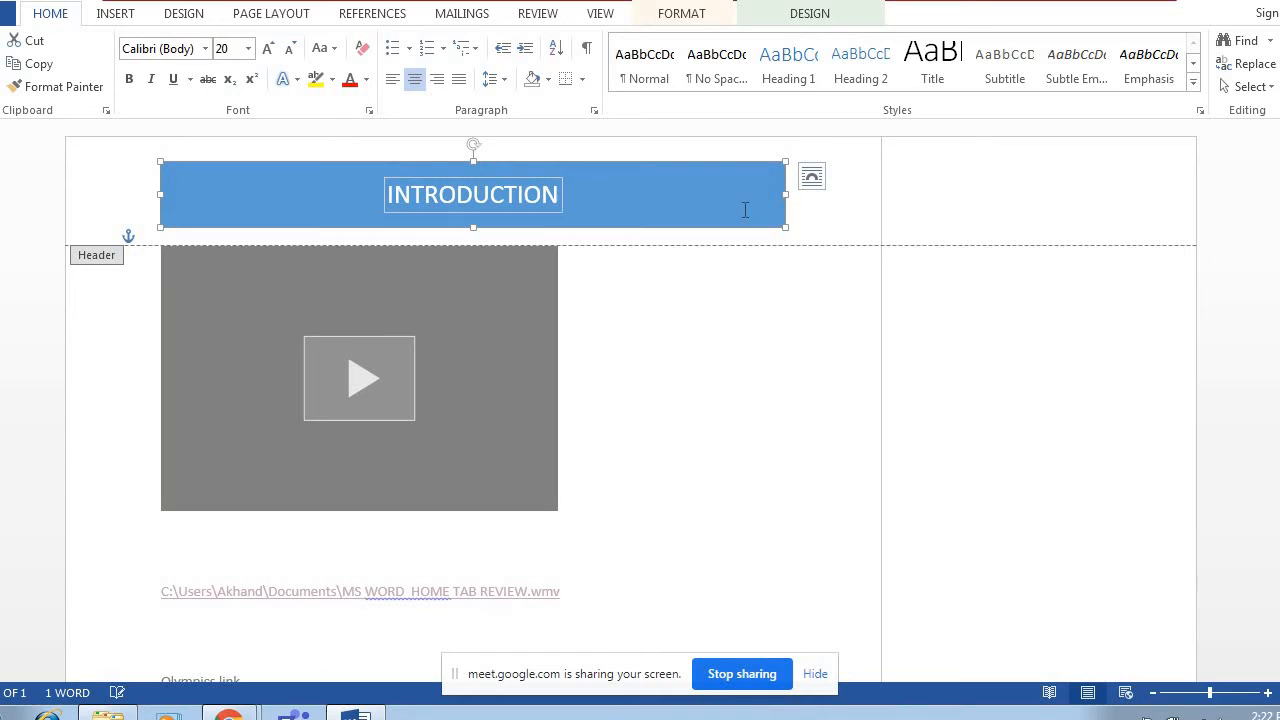
drag(787, 195, 835, 195)
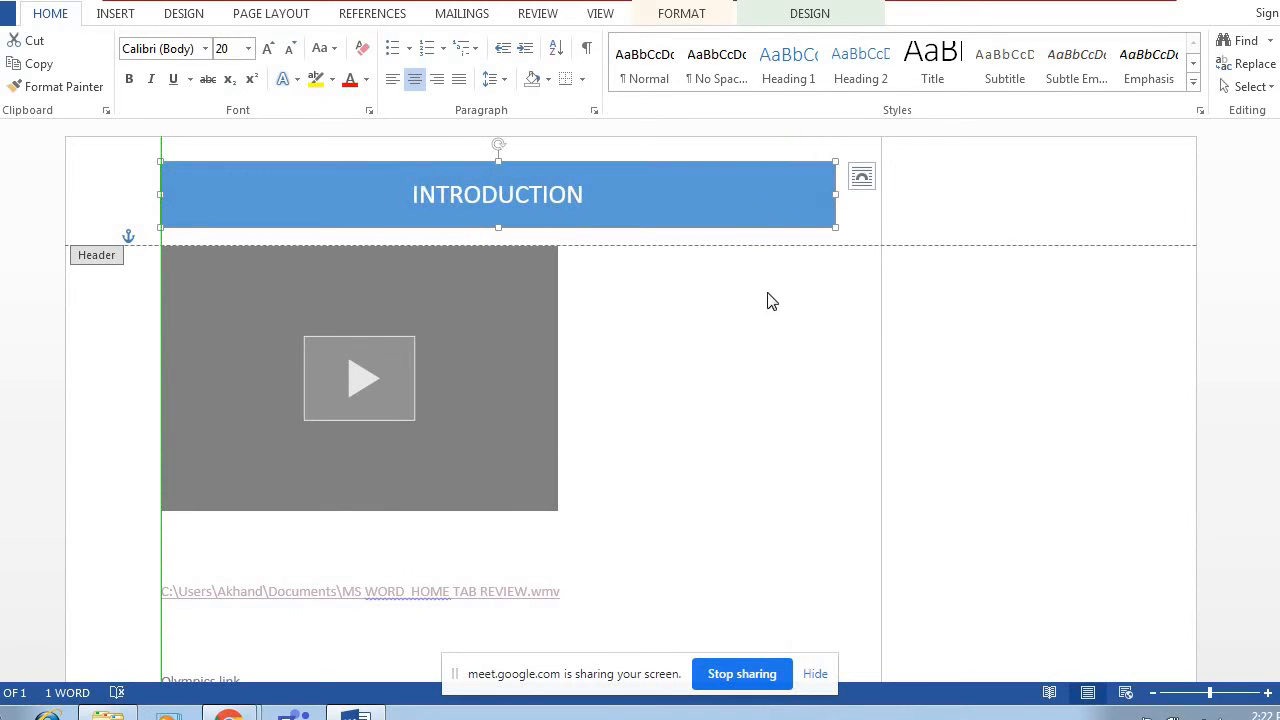
click(734, 370)
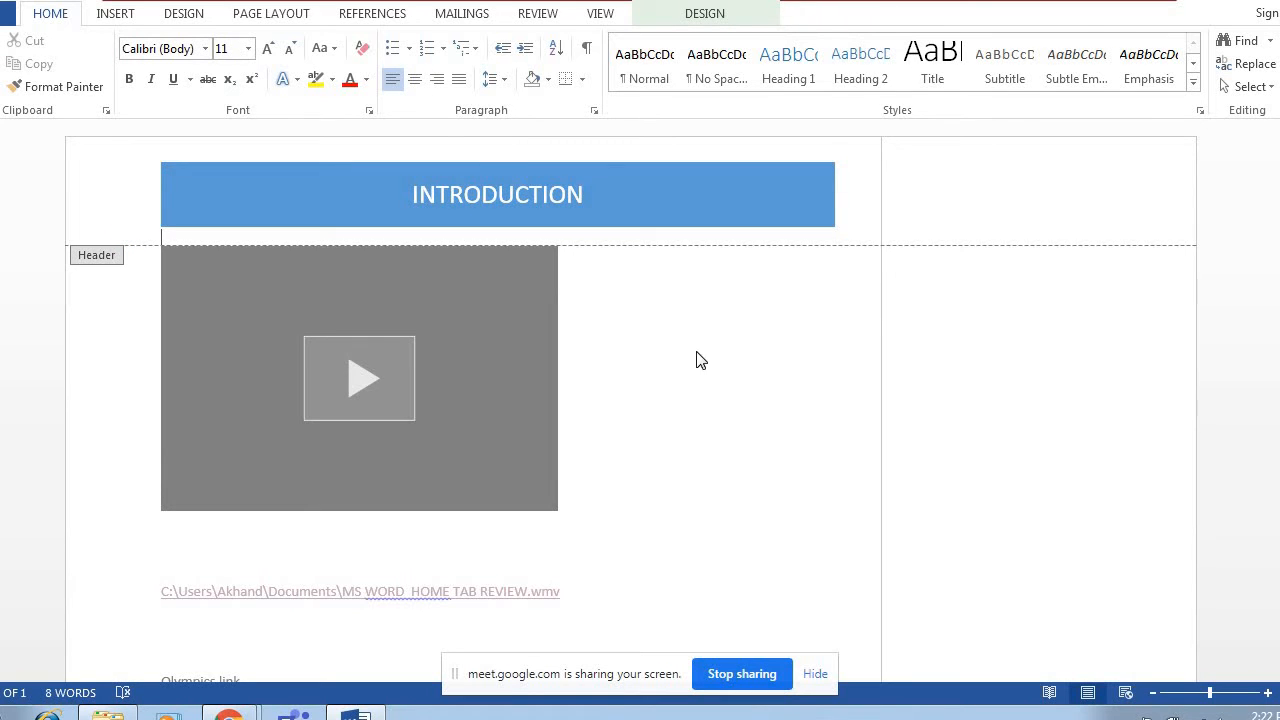
Insert the built-in Grid footer with page numbering.
click(116, 14)
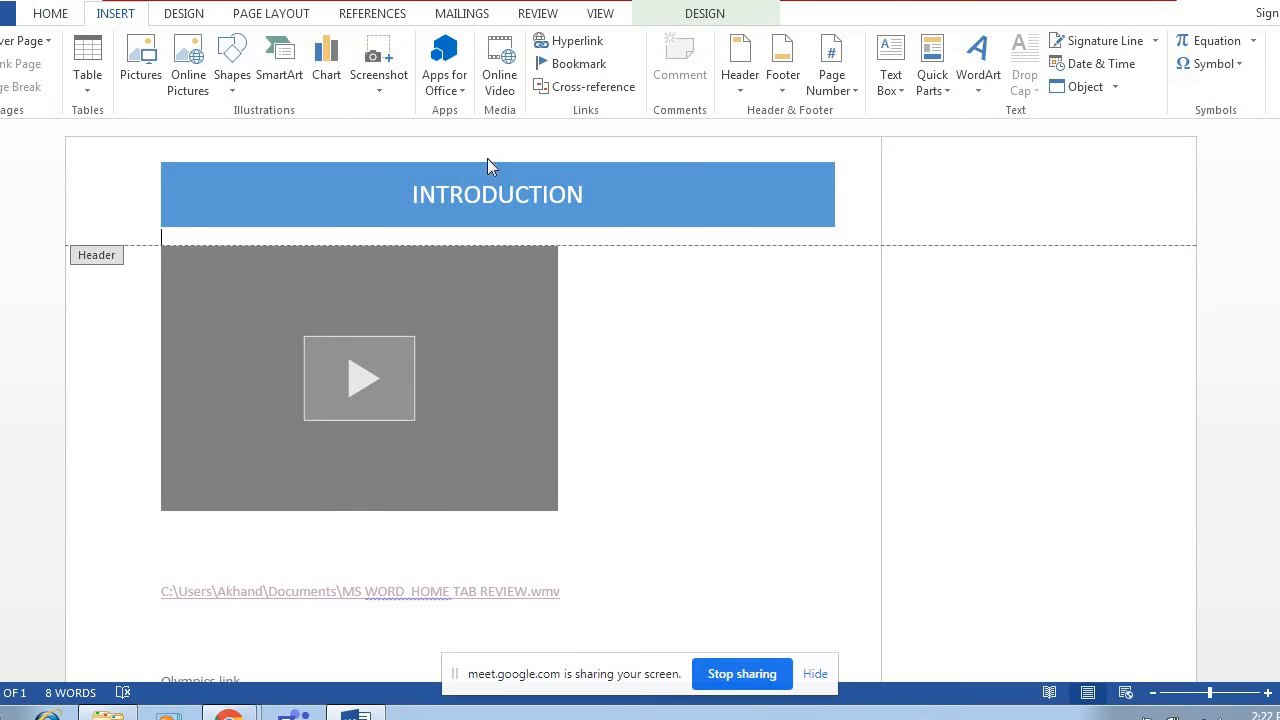
click(784, 93)
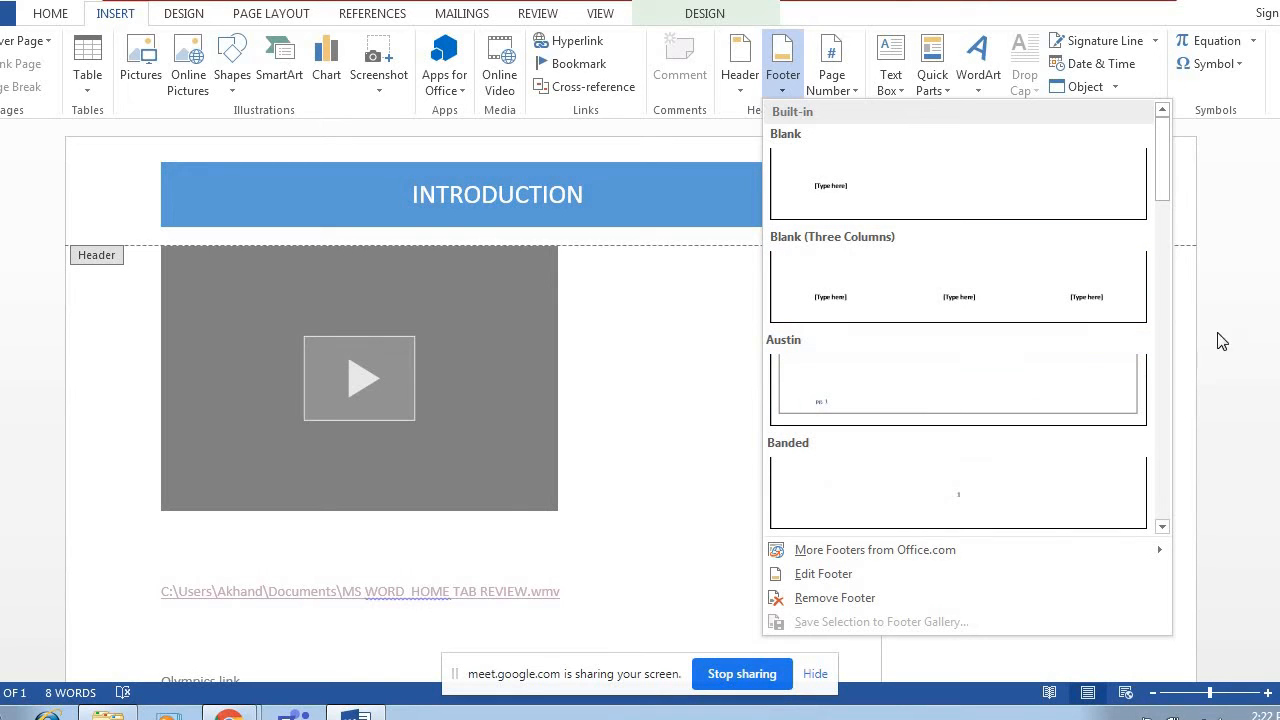
drag(1168, 188, 1165, 248)
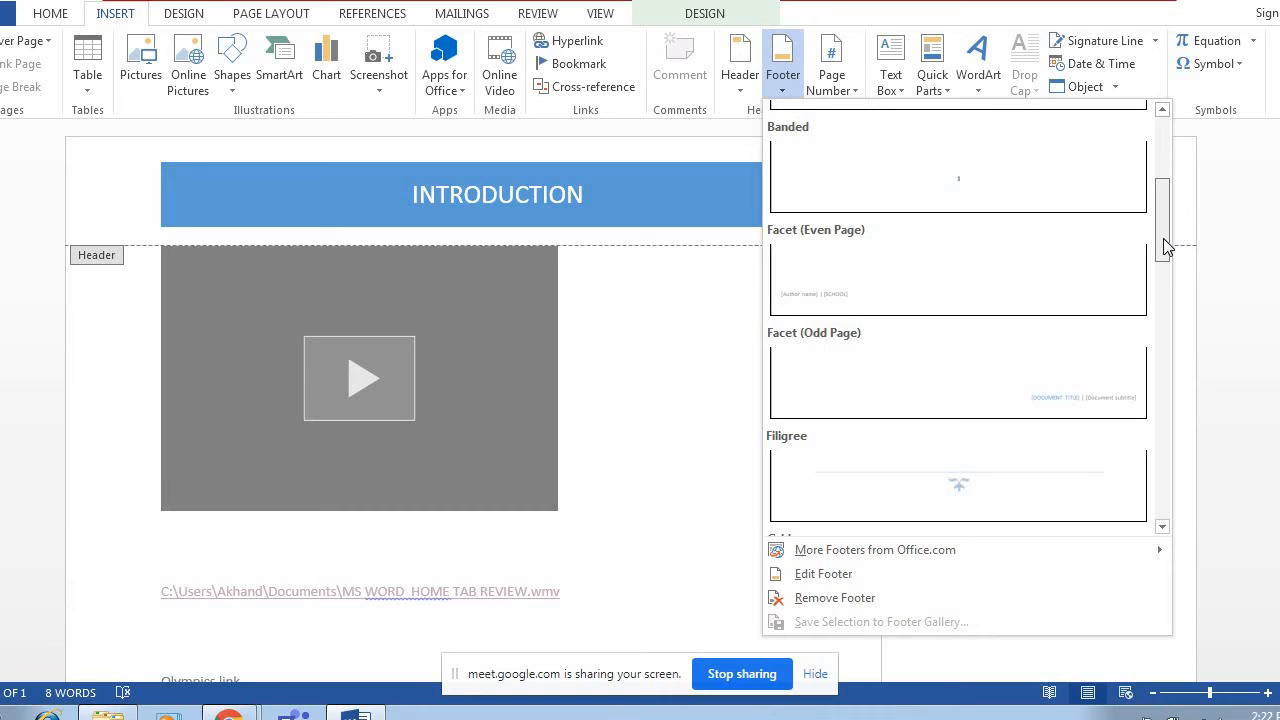
drag(1165, 248, 1162, 274)
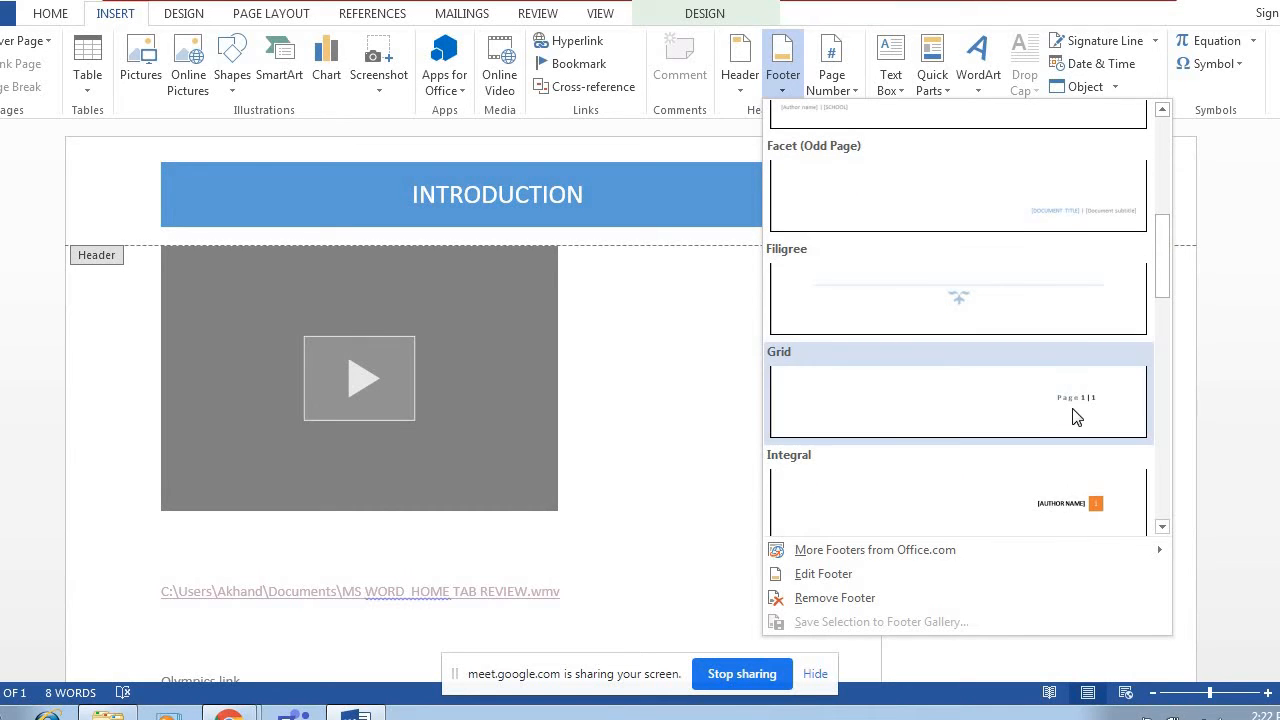
click(1076, 417)
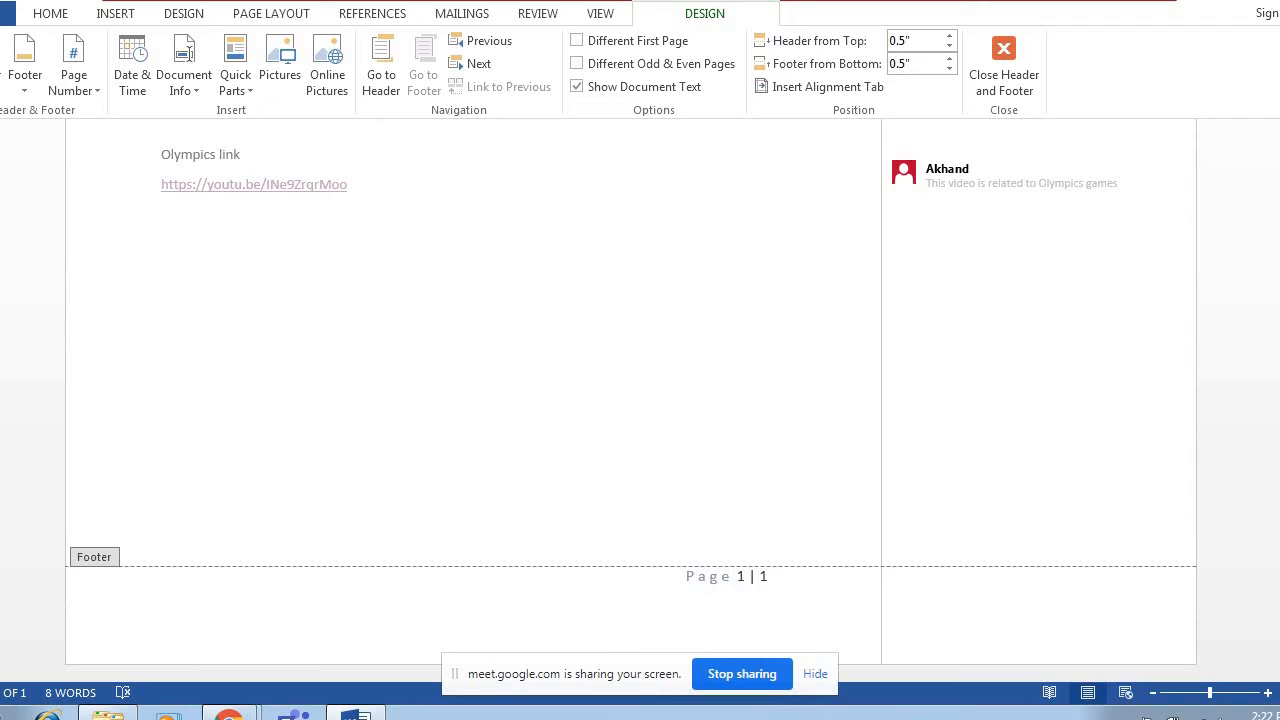
Replace the word "Page" in the footer with the author's first name, keeping the page numbers.
key(BackSpace)
key(BackSpace)
key(BackSpace)
key(BackSpace)
text(had)
key(BackSpace)
key(BackSpace)
text(and)
Insert an automatically updating date and time after the footer name, using the 7/31/2021 2:23 PM format.
click(137, 96)
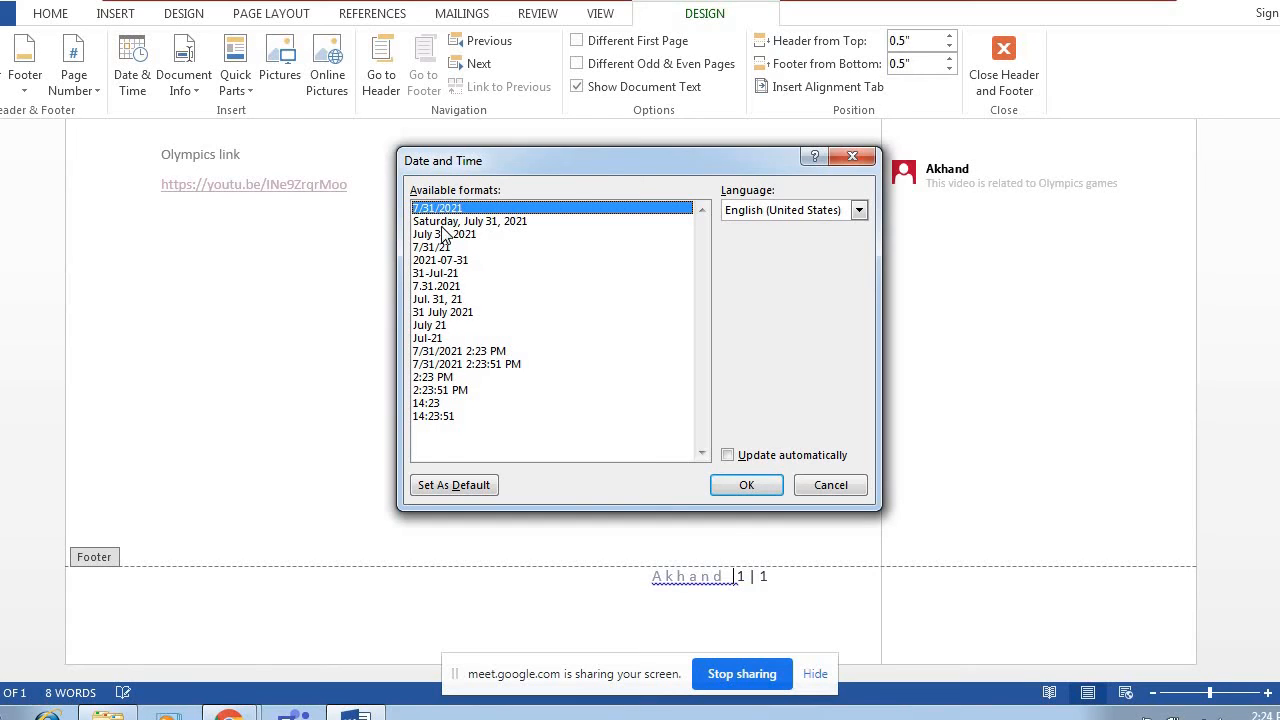
click(457, 351)
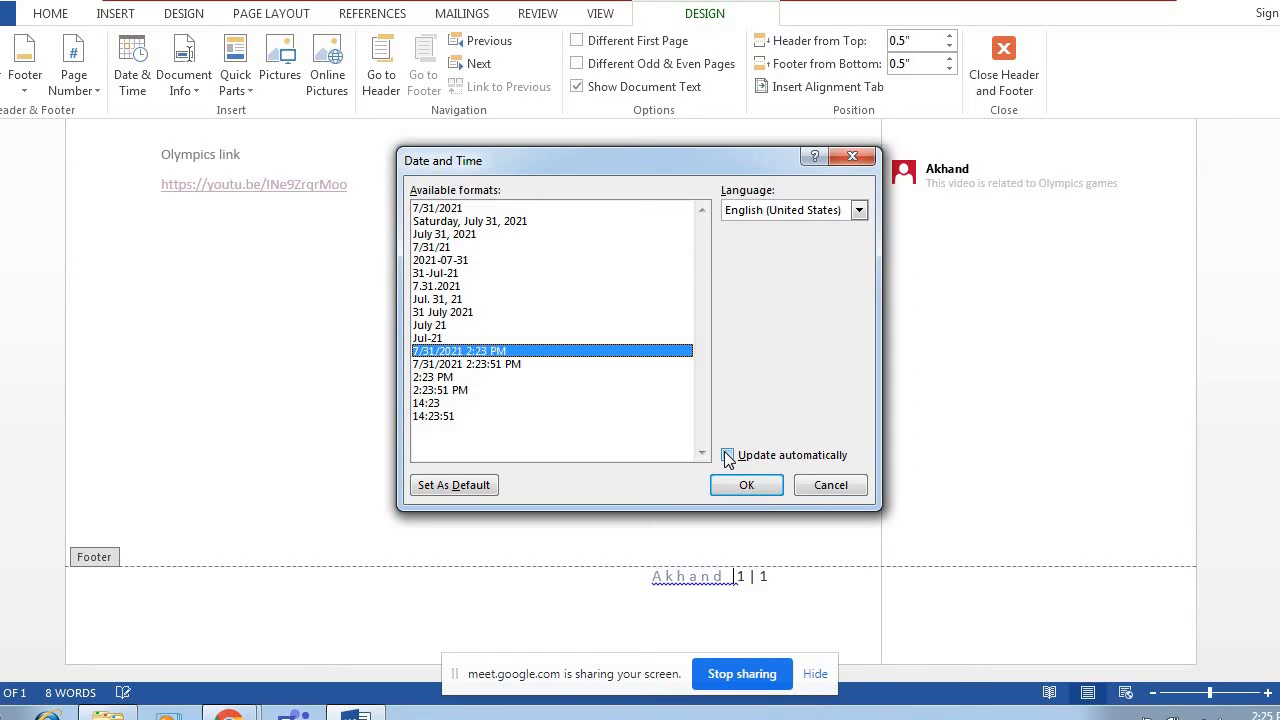
click(728, 456)
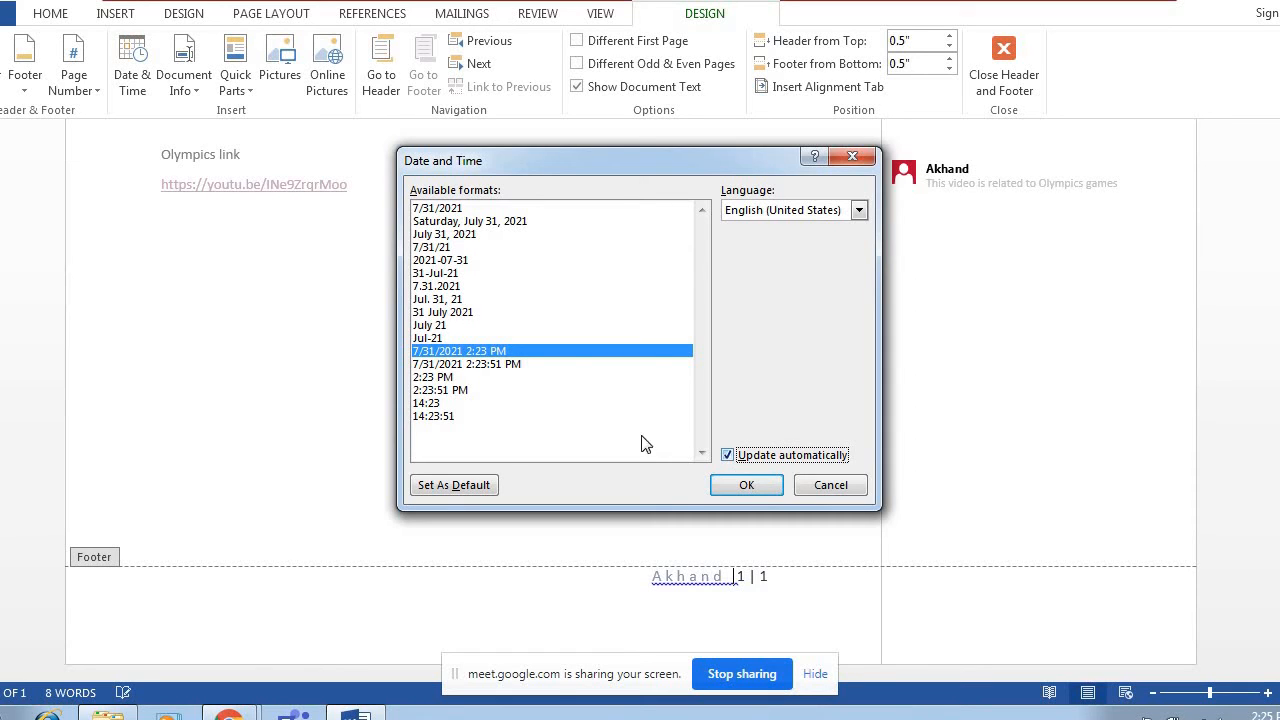
click(735, 488)
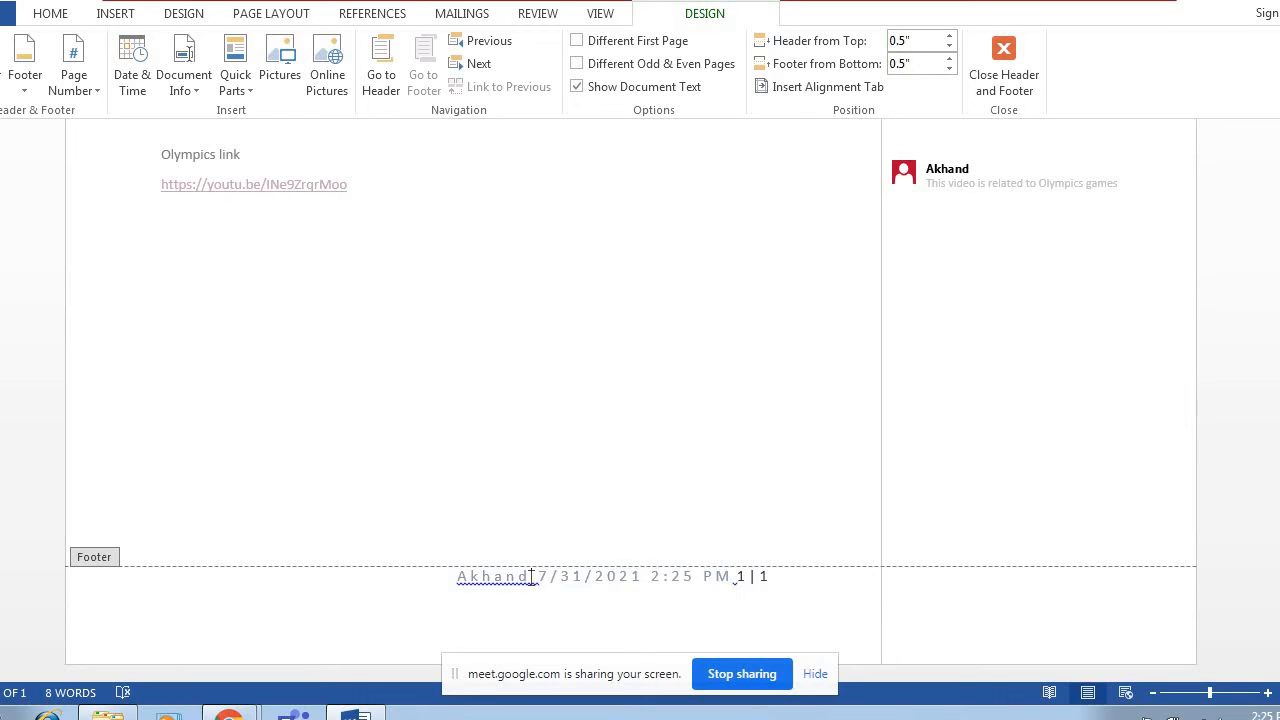
Delete the name, date and page numbers from the footer and exit header and footer editing.
key(BackSpace)
key(BackSpace)
key(BackSpace)
key(BackSpace)
key(BackSpace)
key(BackSpace)
drag(775, 577, 514, 577)
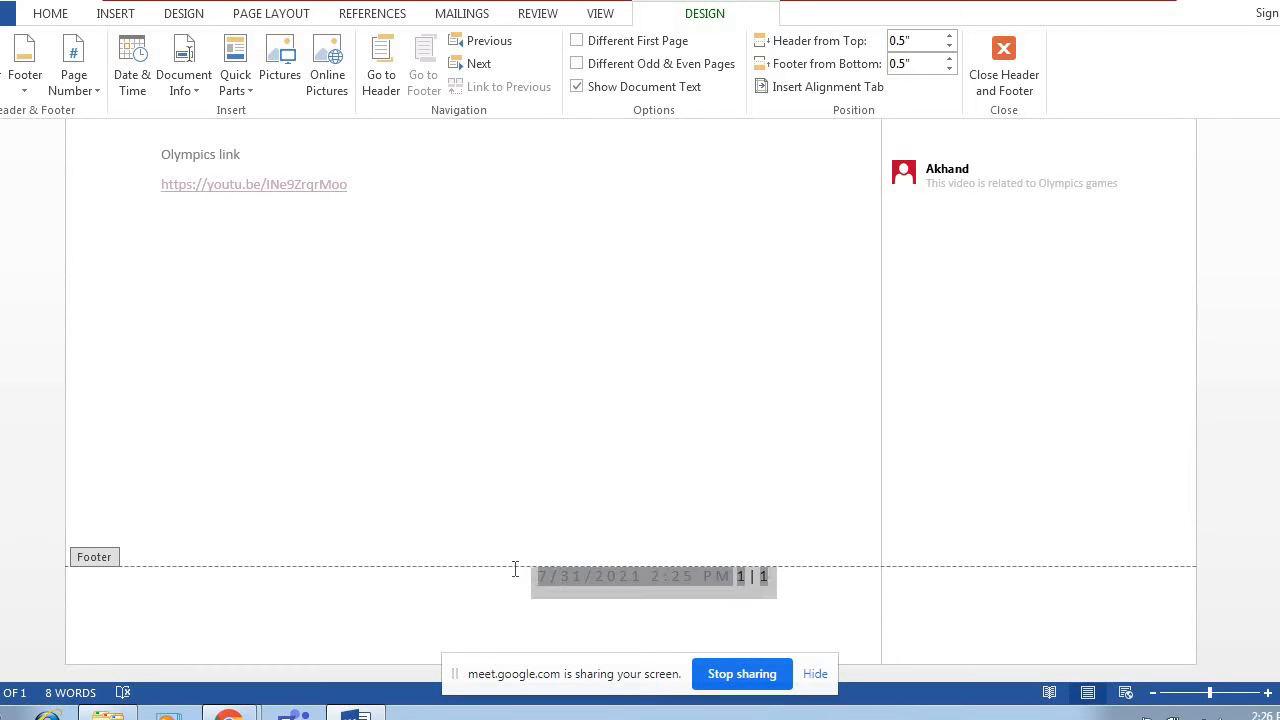
key(Delete)
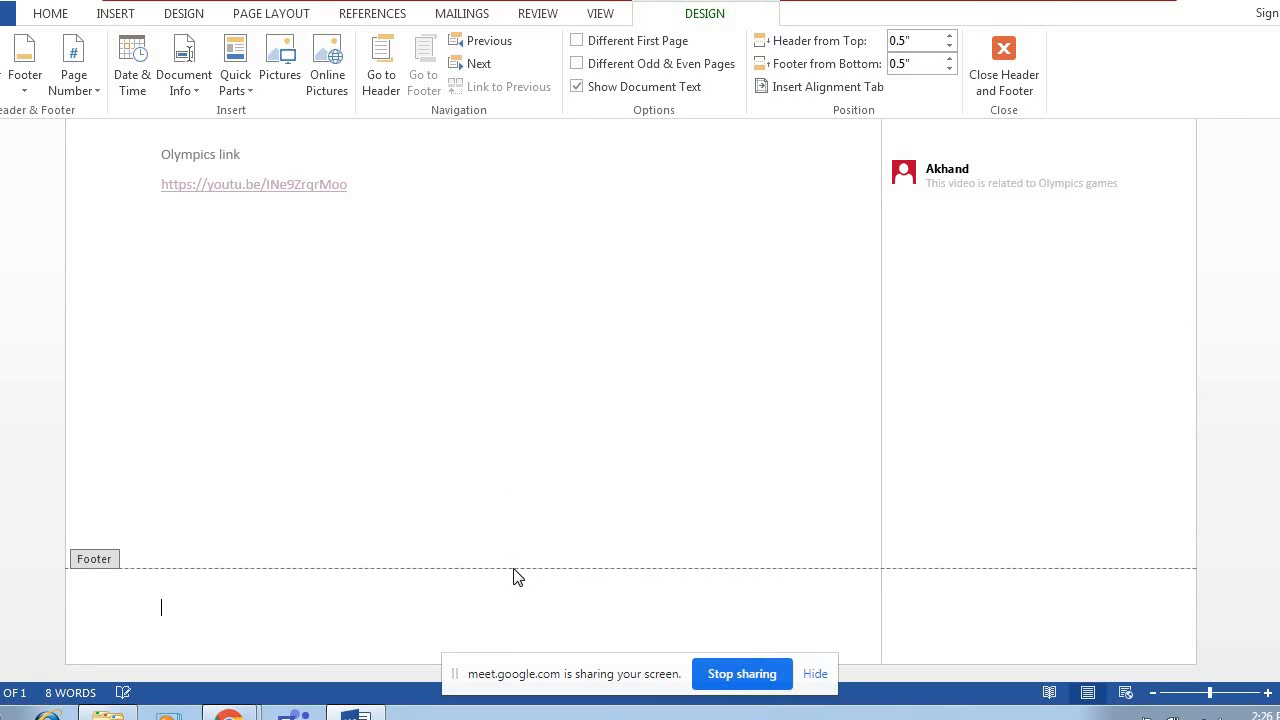
click(1015, 75)
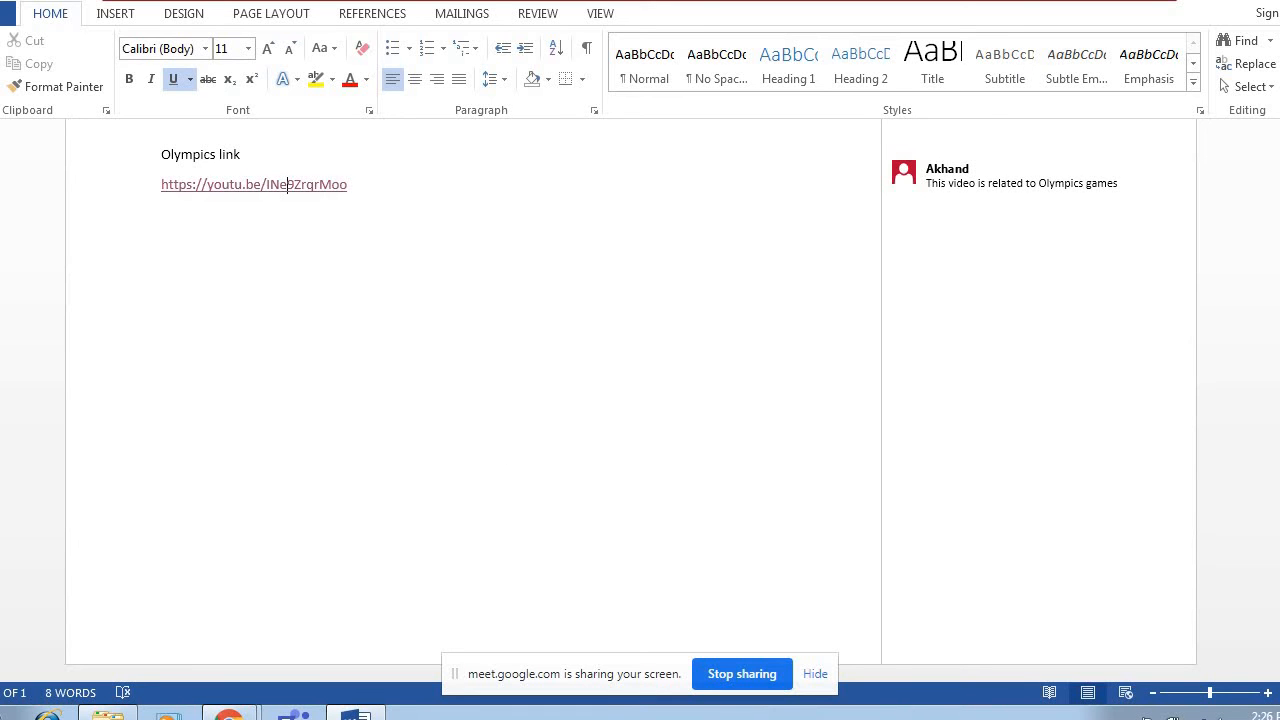
Delete the blue INTRODUCTION title banner from the header and exit header and footer editing.
scroll(500, 400, up, 8)
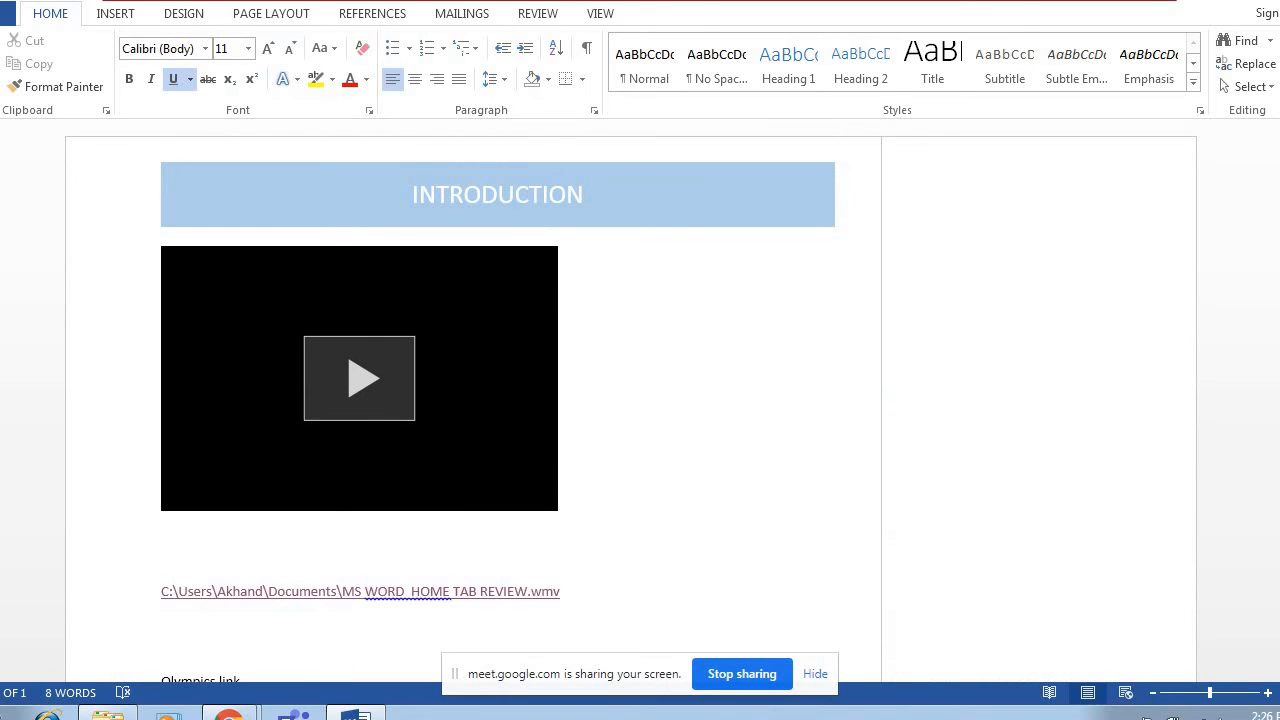
right_click(601, 185)
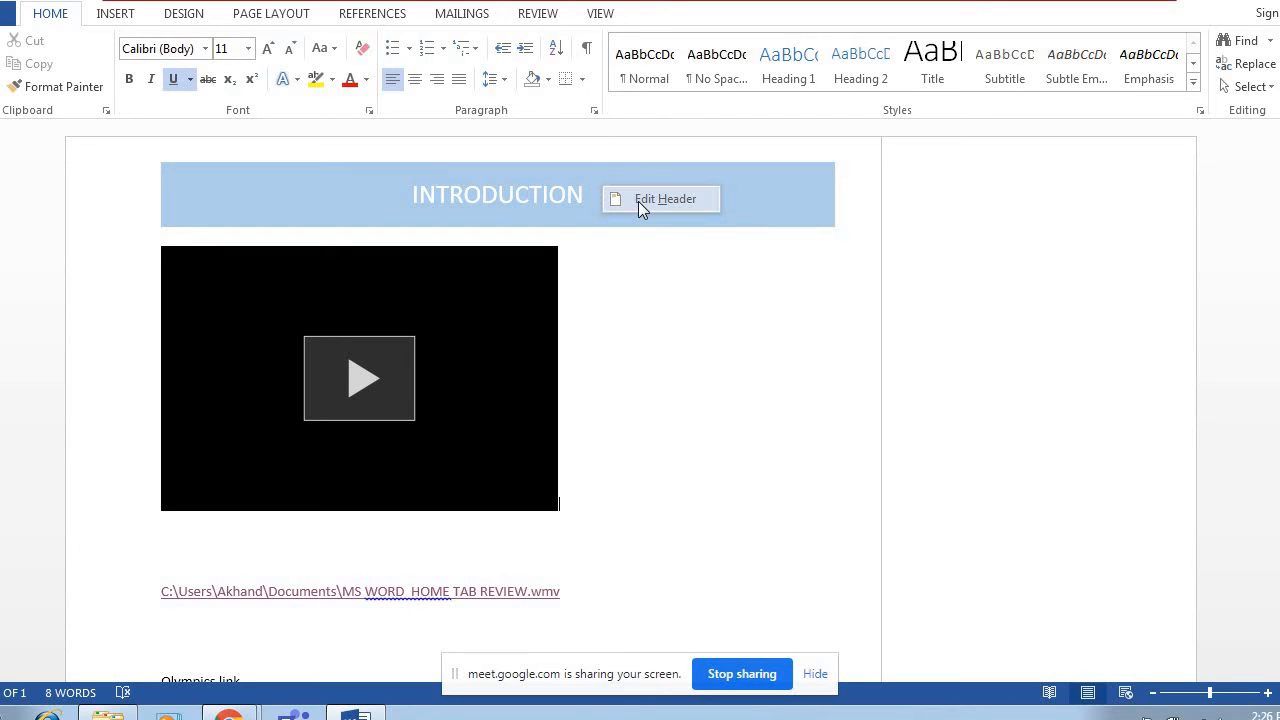
click(641, 206)
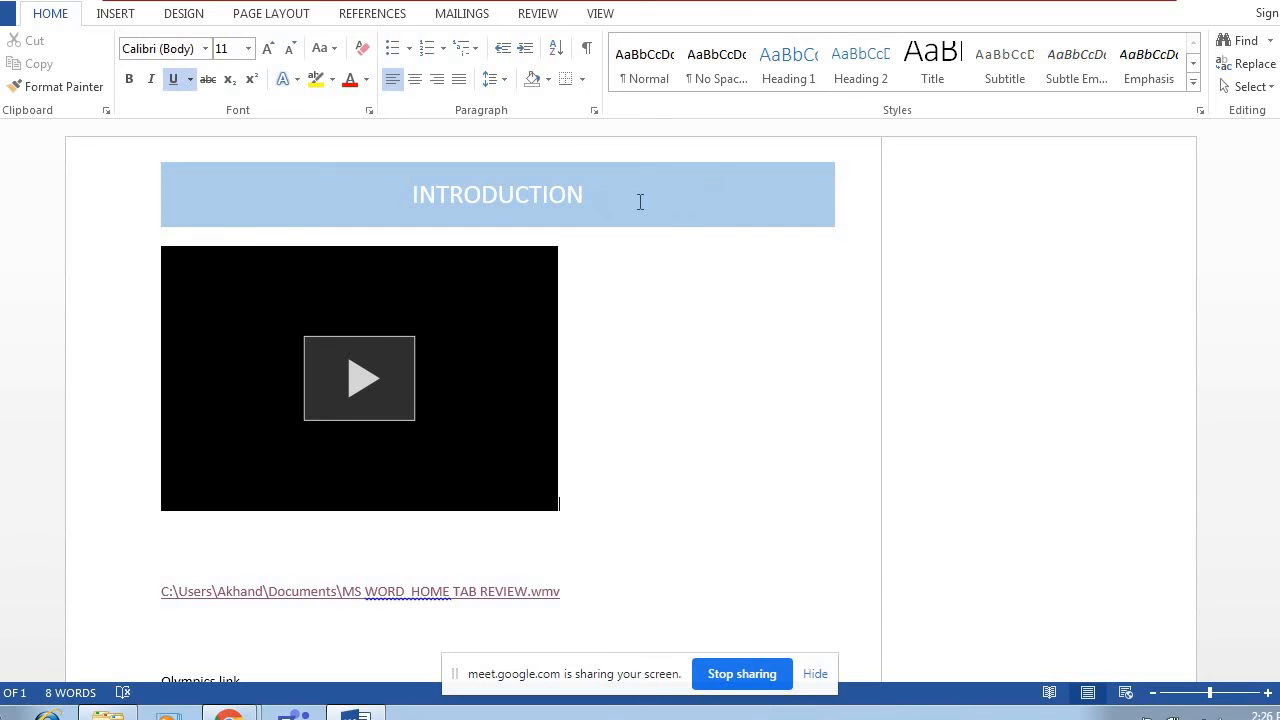
click(784, 202)
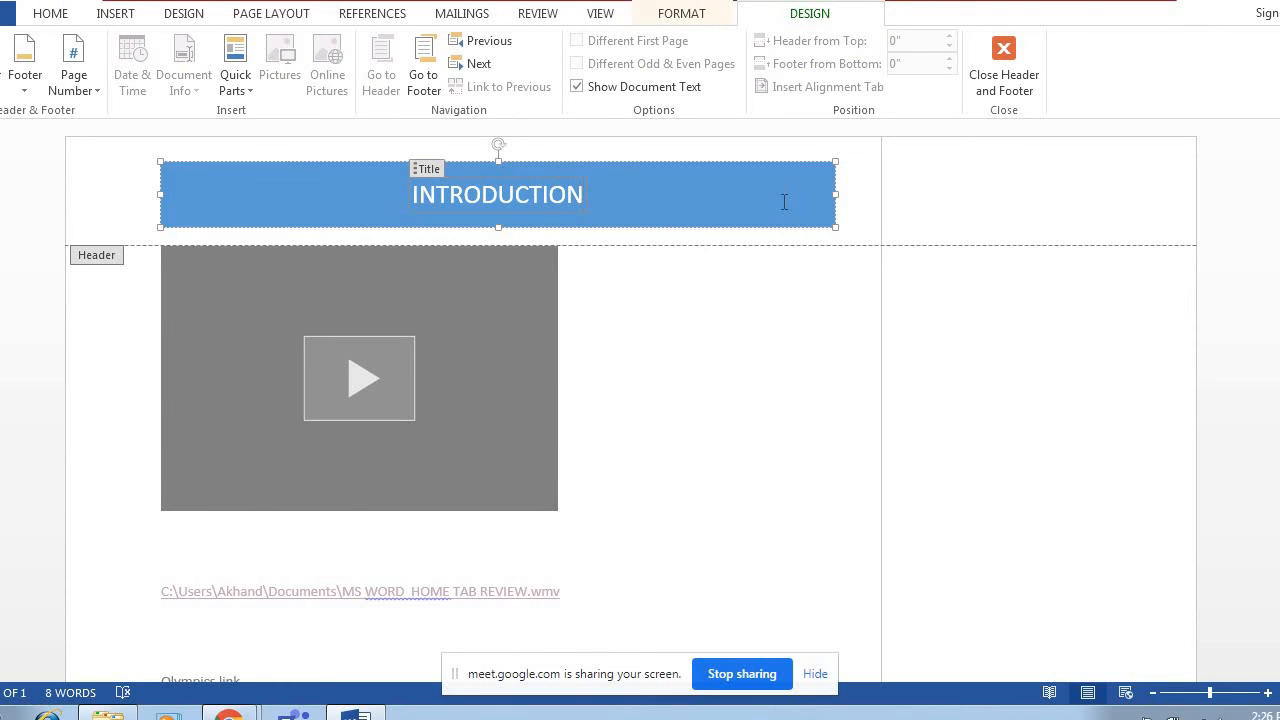
click(823, 168)
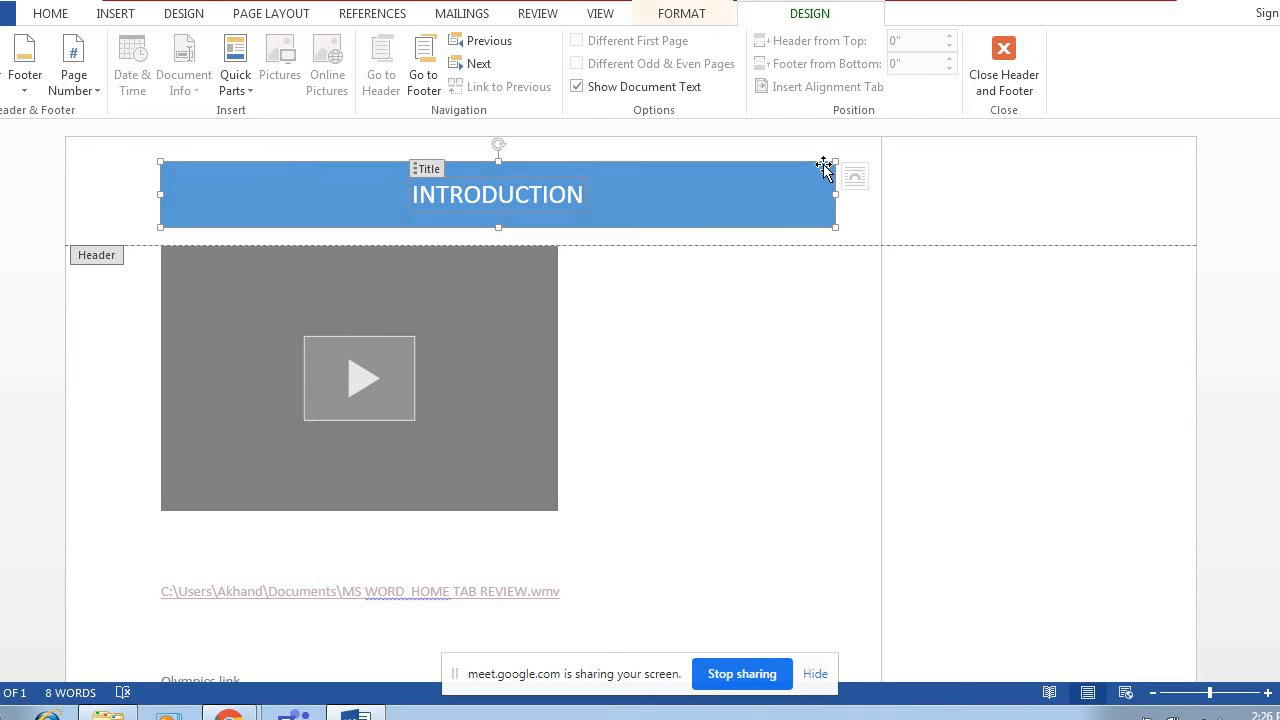
key(Delete)
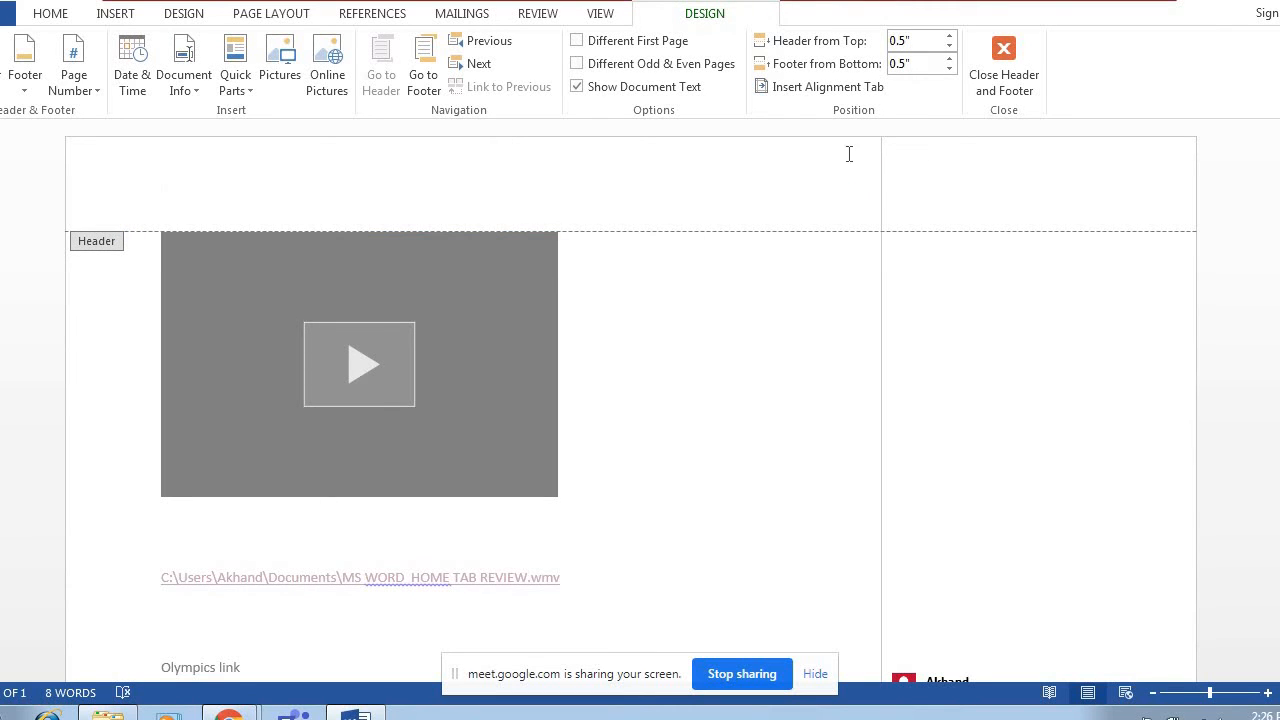
click(1000, 62)
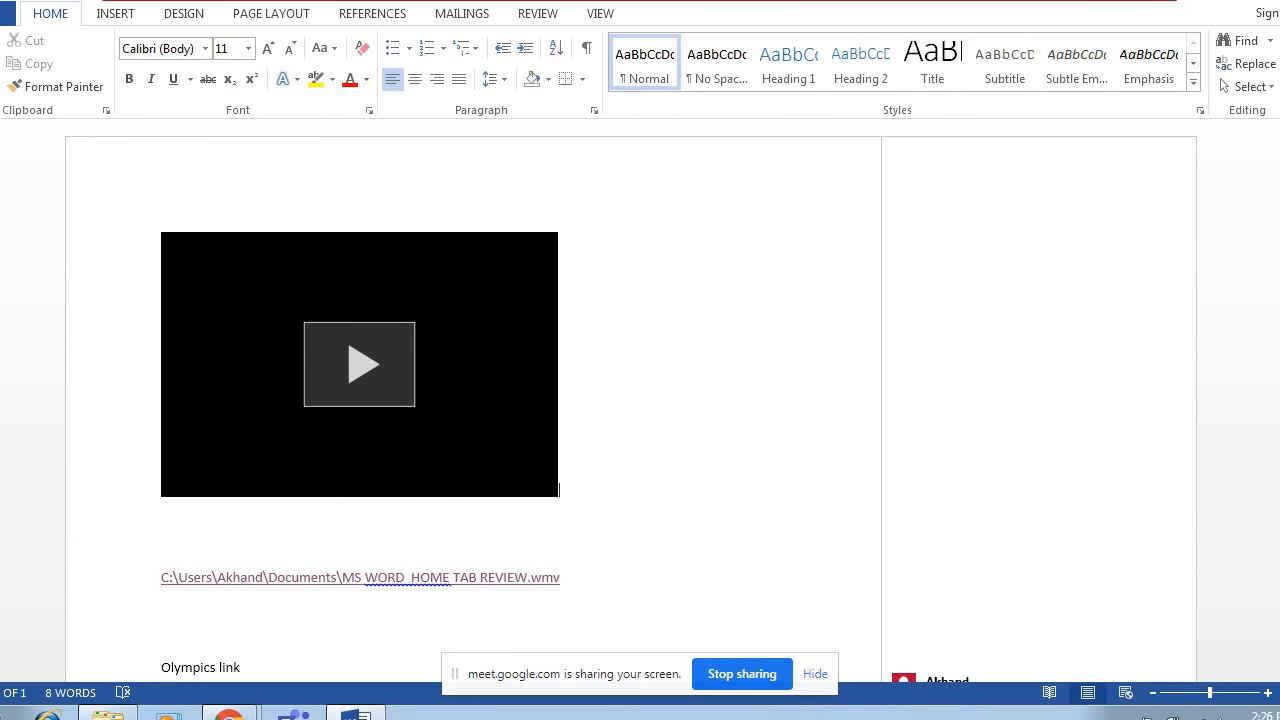
Insert the built-in Austin header into the document.
scroll(559, 490, down, 9)
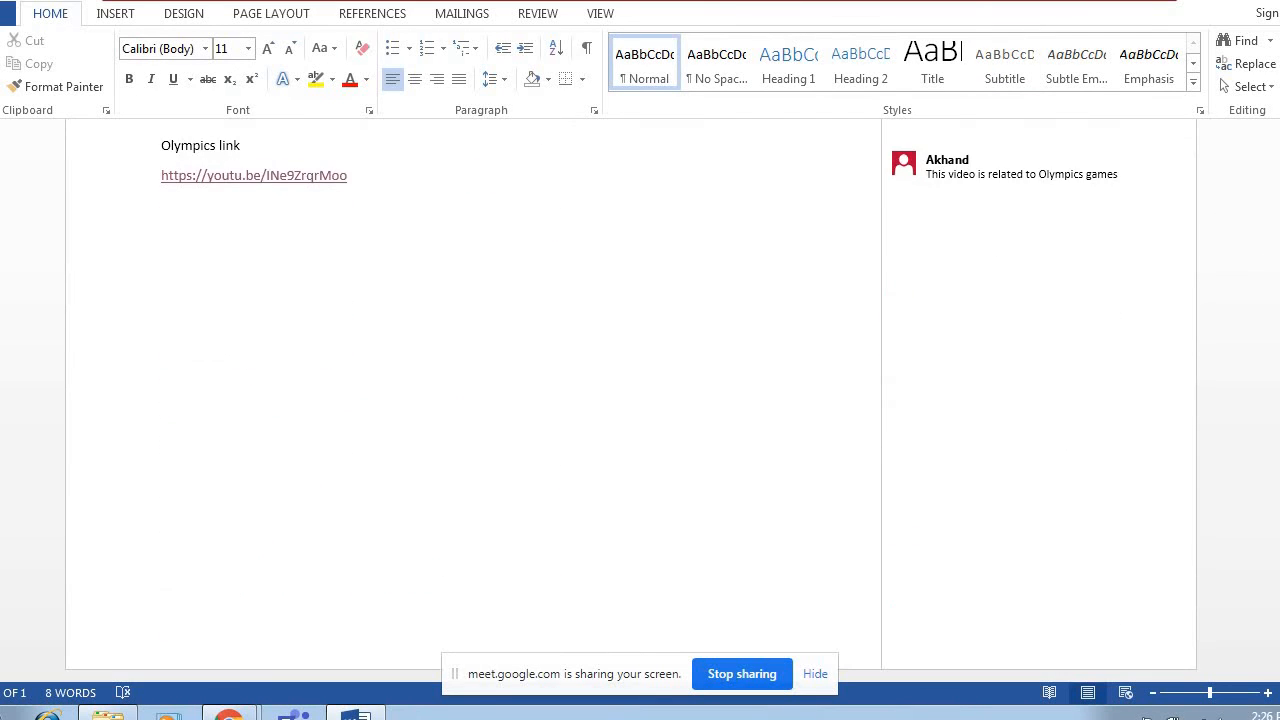
scroll(611, 180, up, 9)
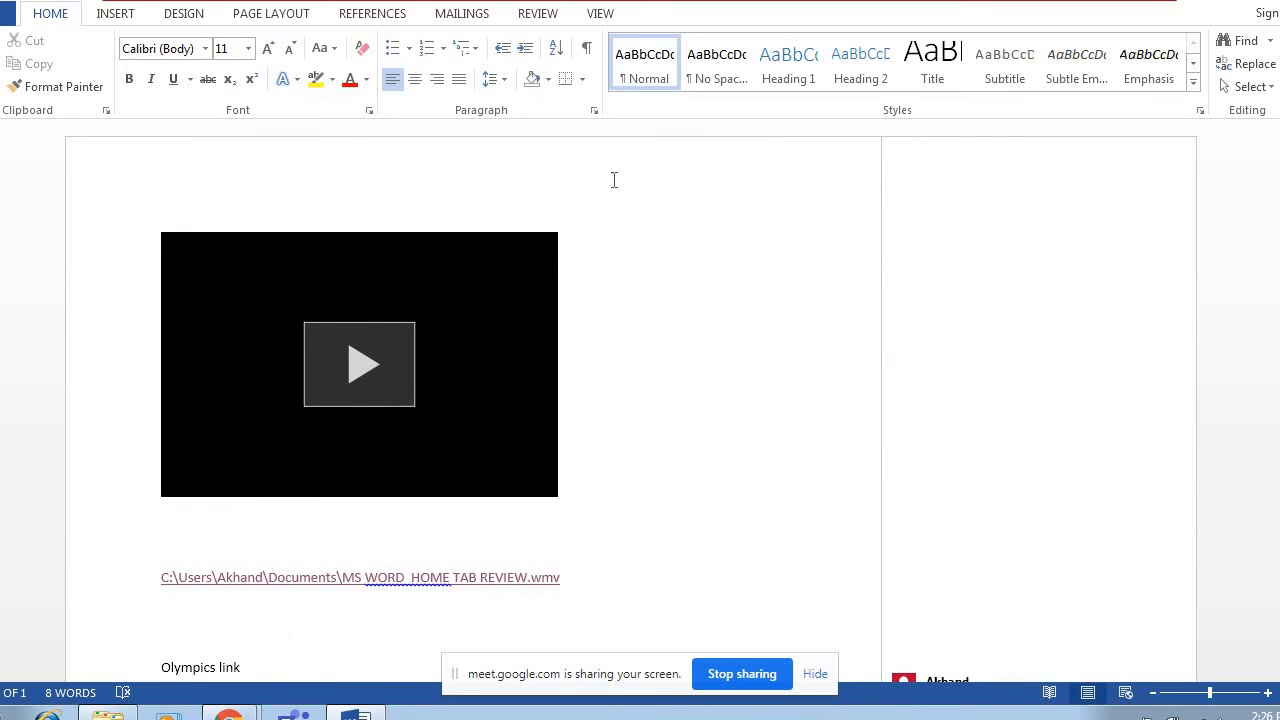
click(110, 20)
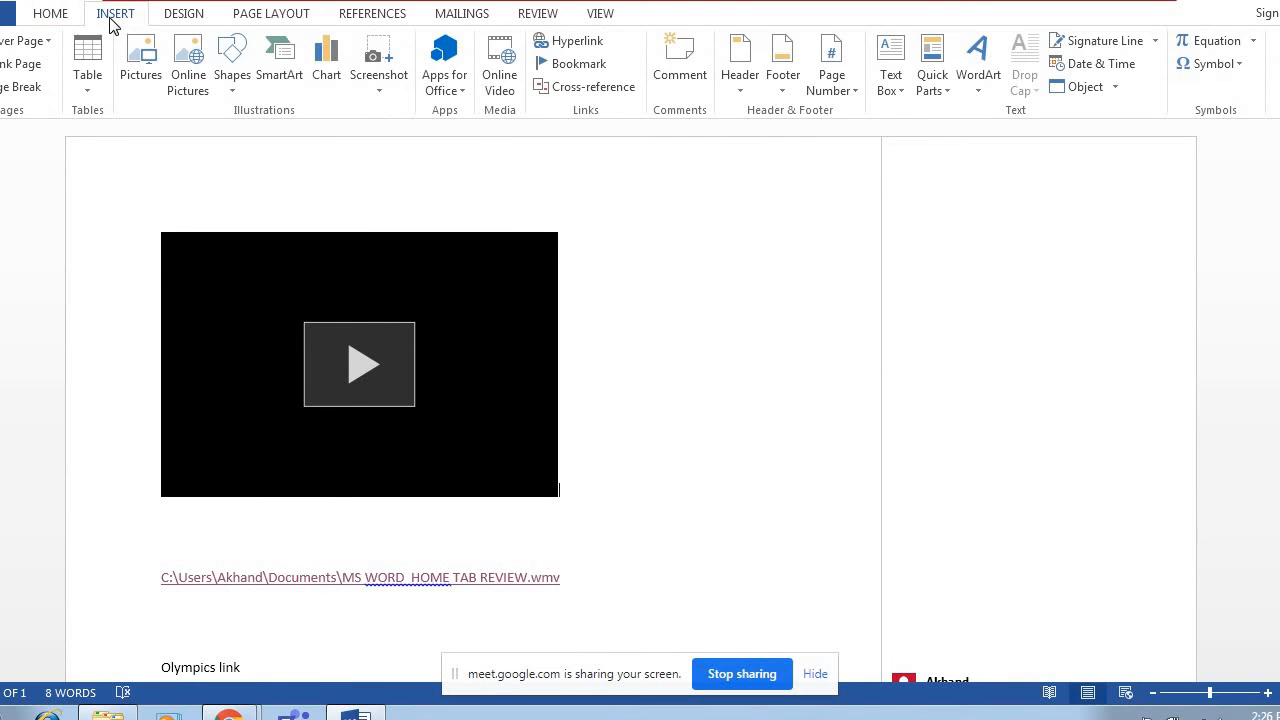
click(725, 87)
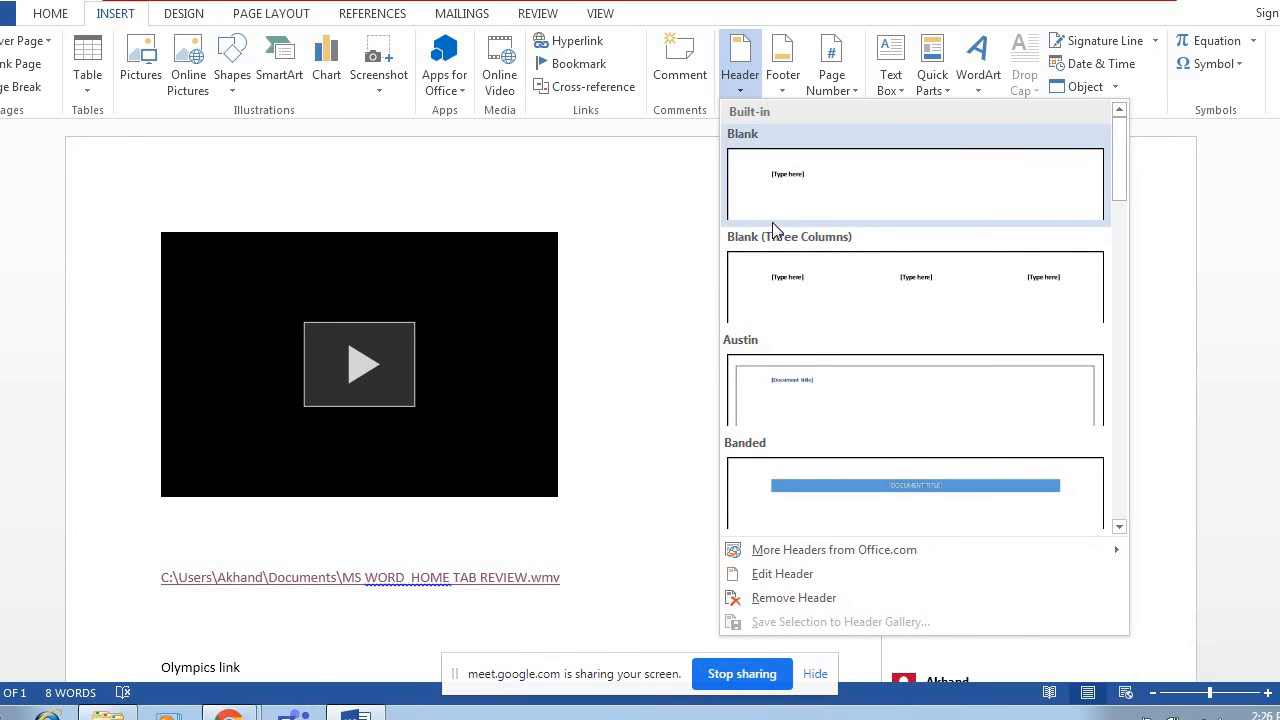
click(782, 377)
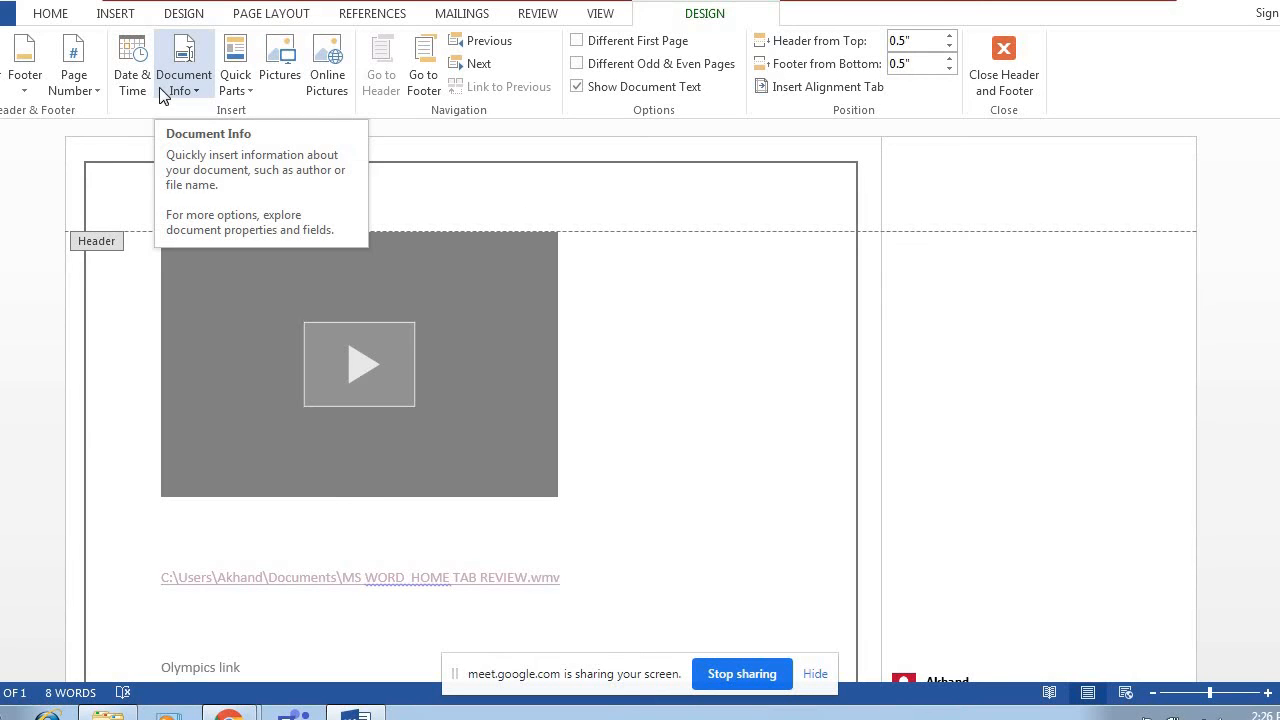
Insert a page number at the top of the page in the Plain Number 2 style and exit header editing.
click(98, 97)
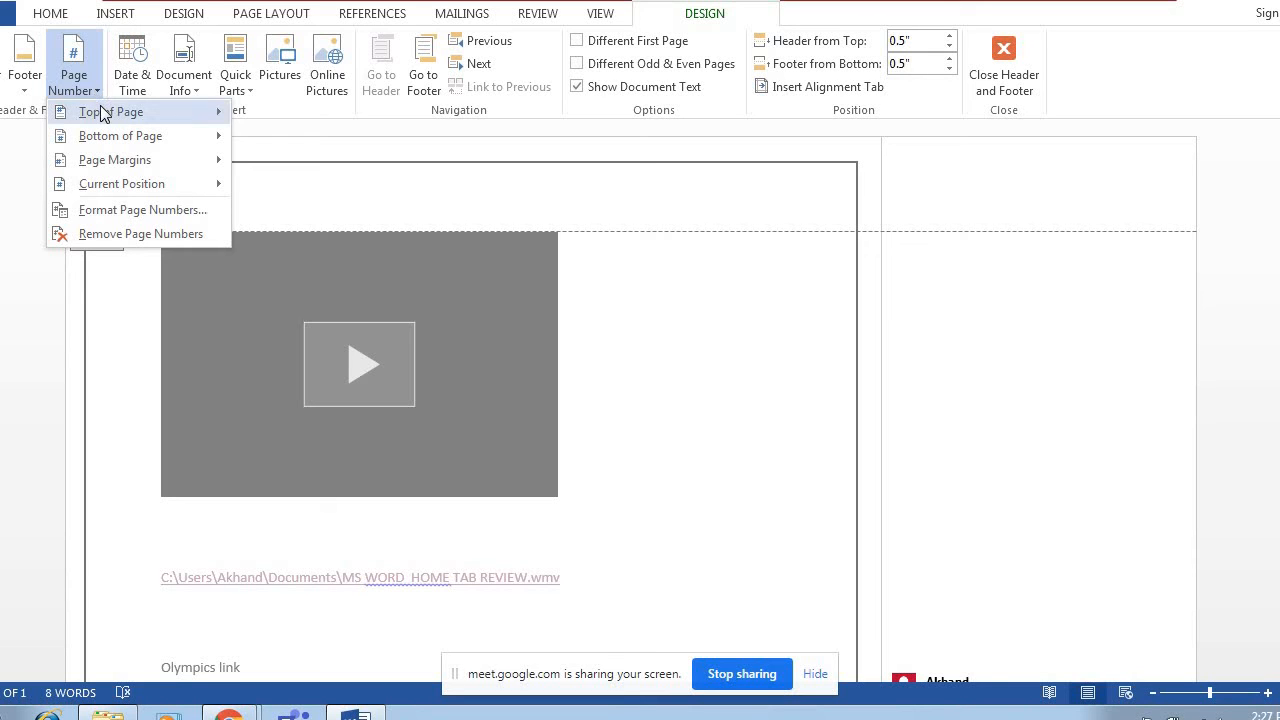
mouse_move(102, 113)
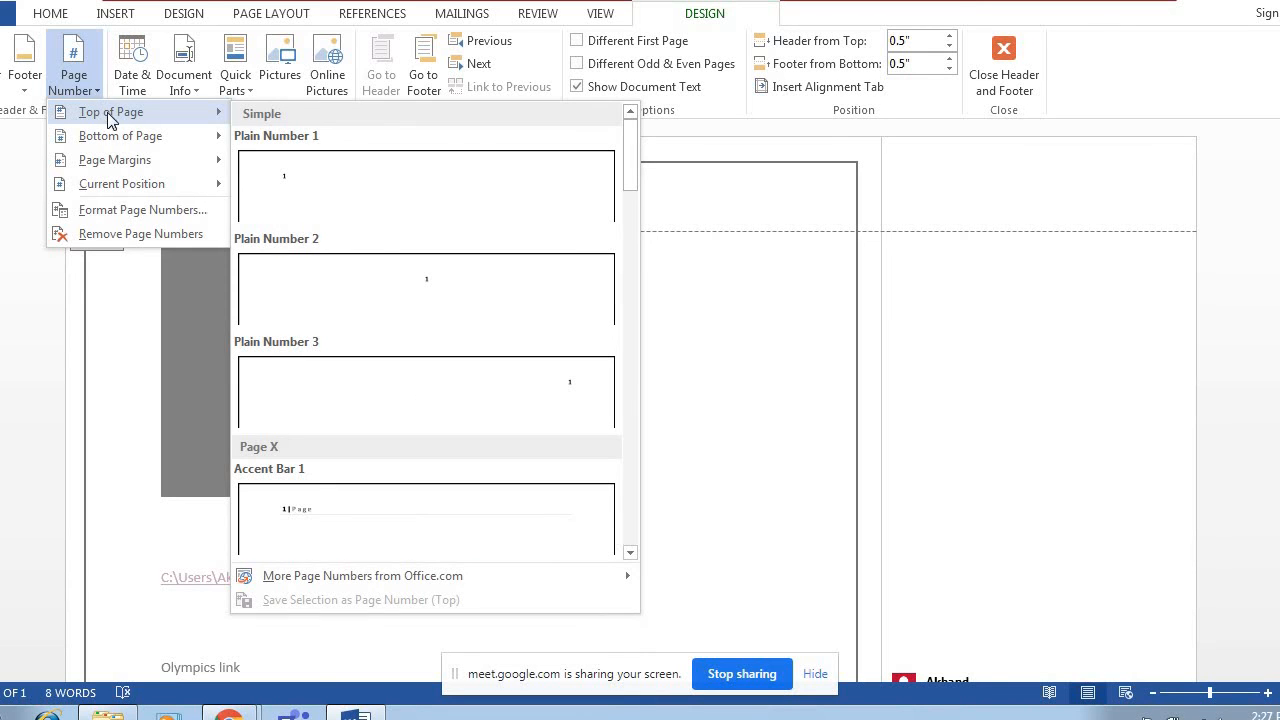
mouse_move(128, 139)
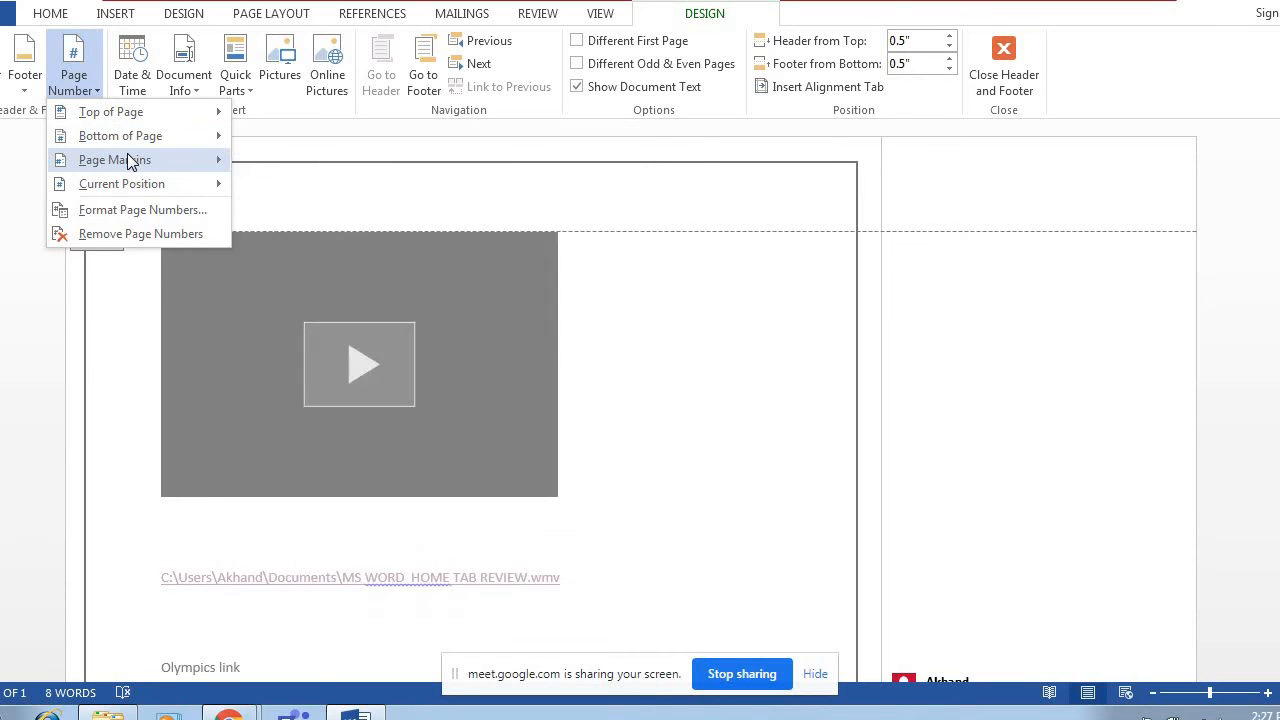
mouse_move(128, 162)
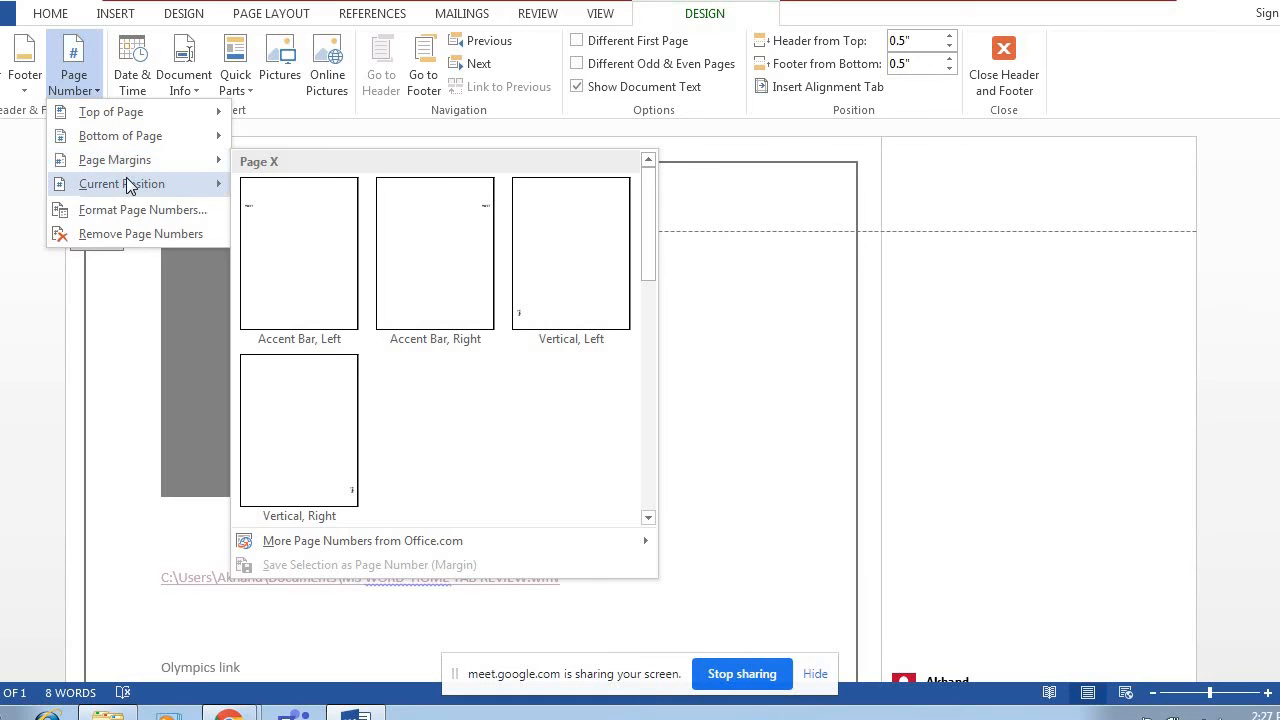
mouse_move(126, 184)
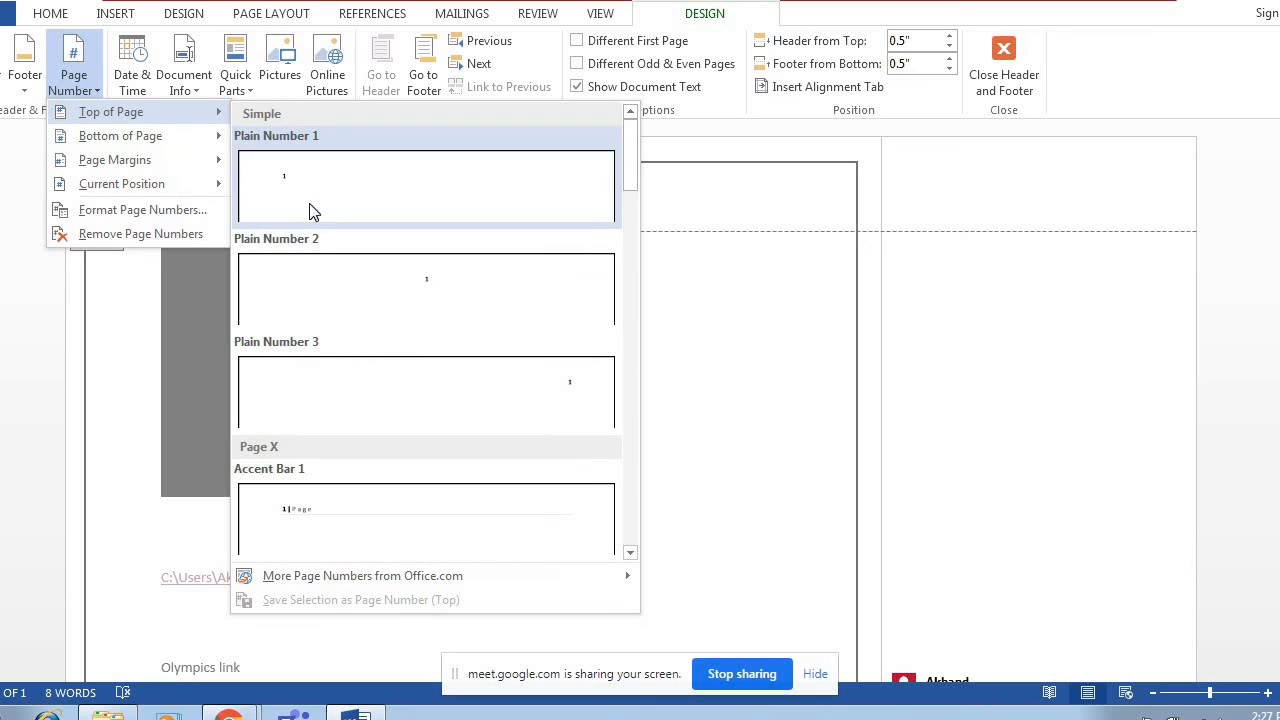
click(367, 282)
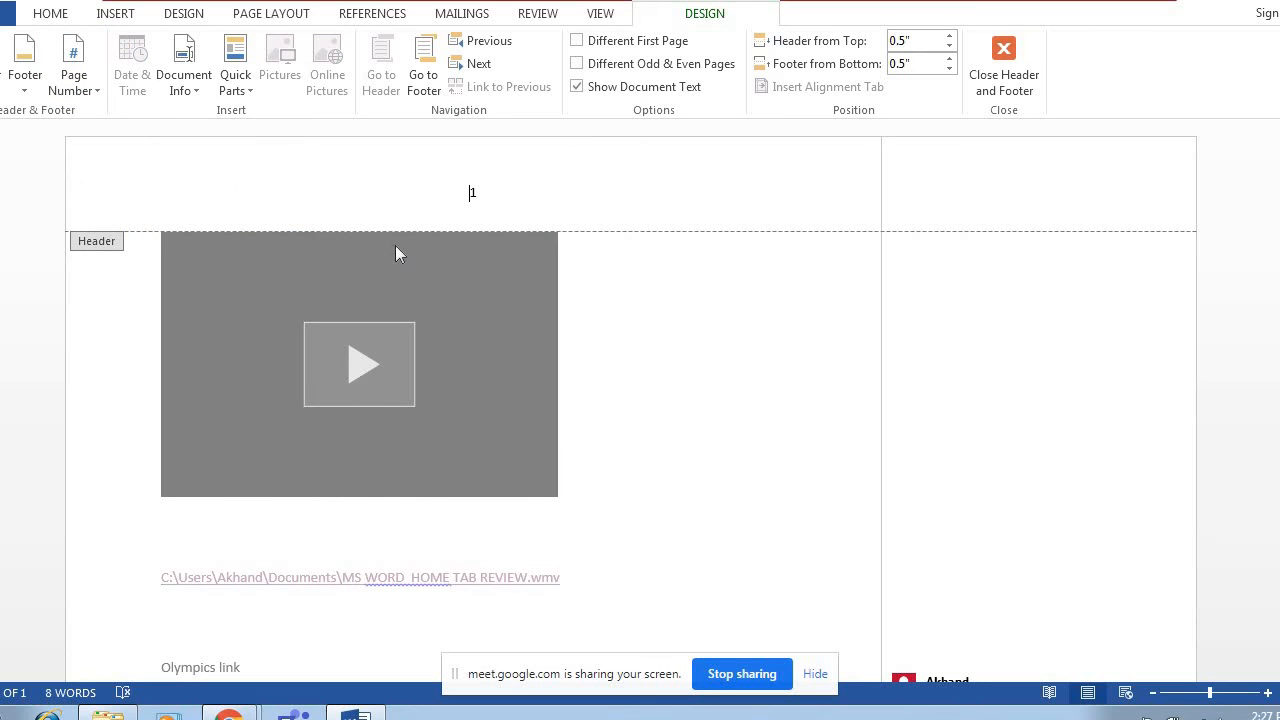
double_click(472, 193)
click(1003, 75)
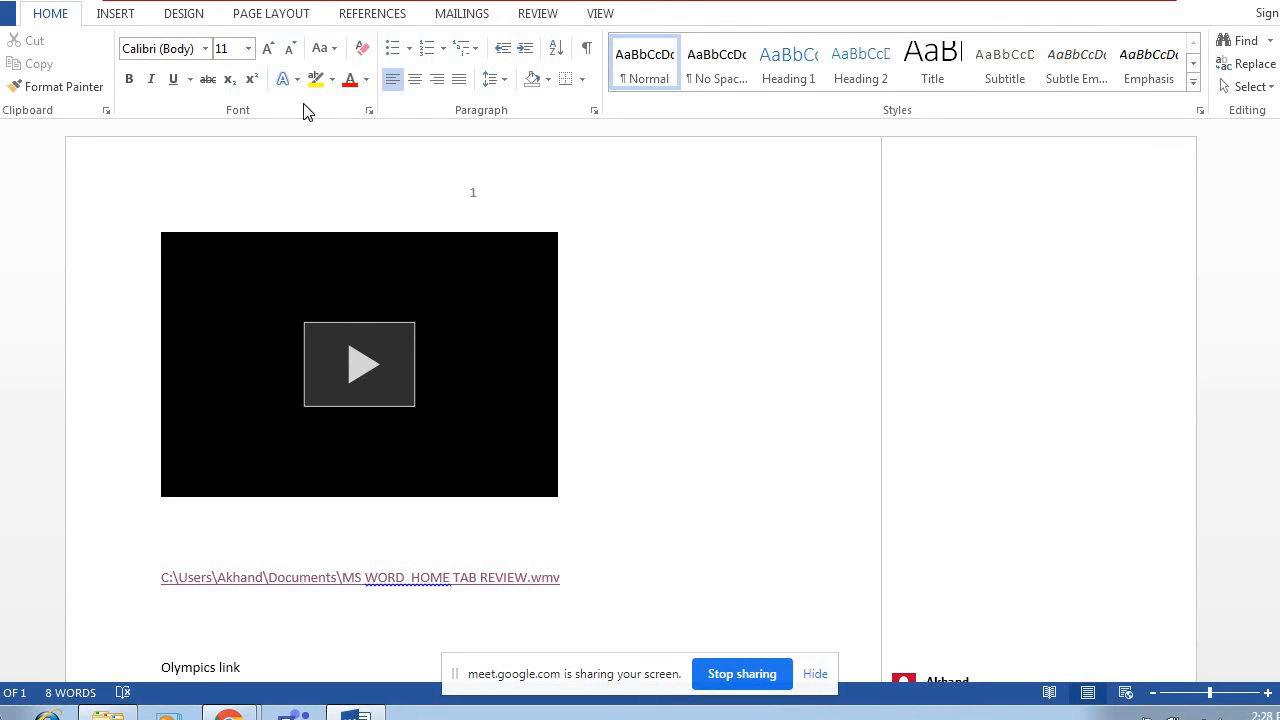
Insert the built-in Simple Text Box above the online video and delete the video.
click(121, 20)
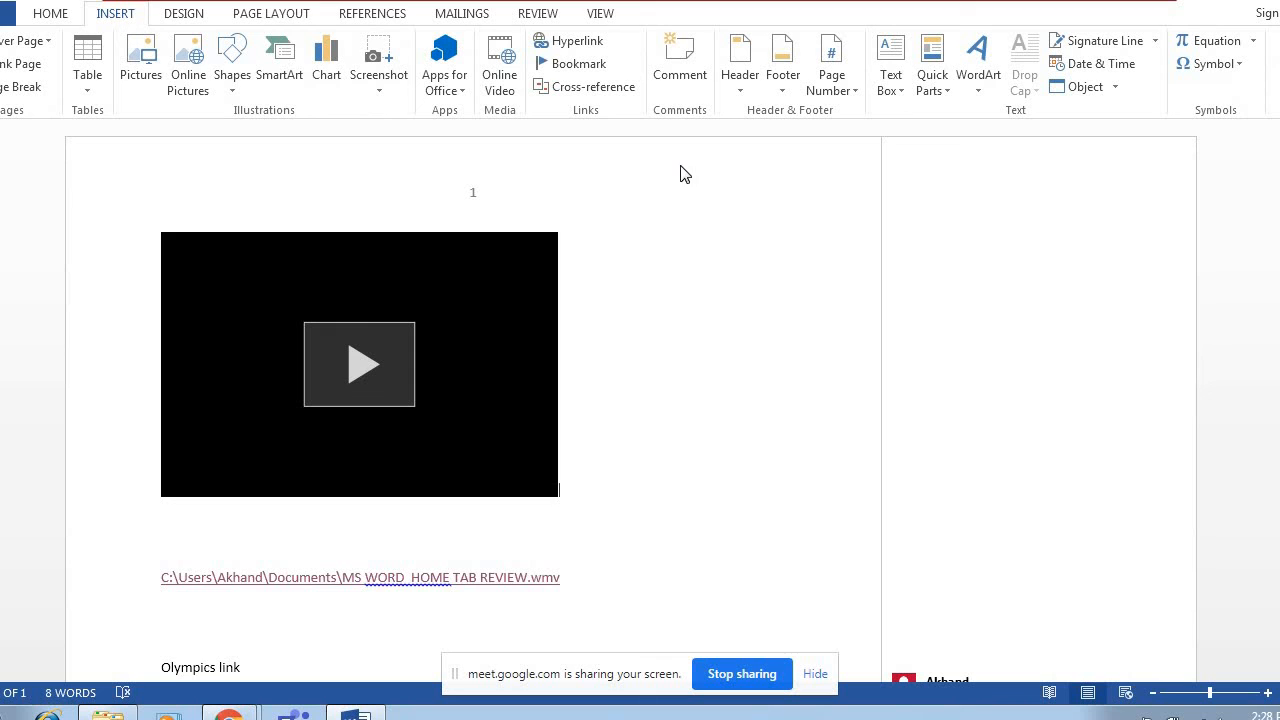
click(848, 101)
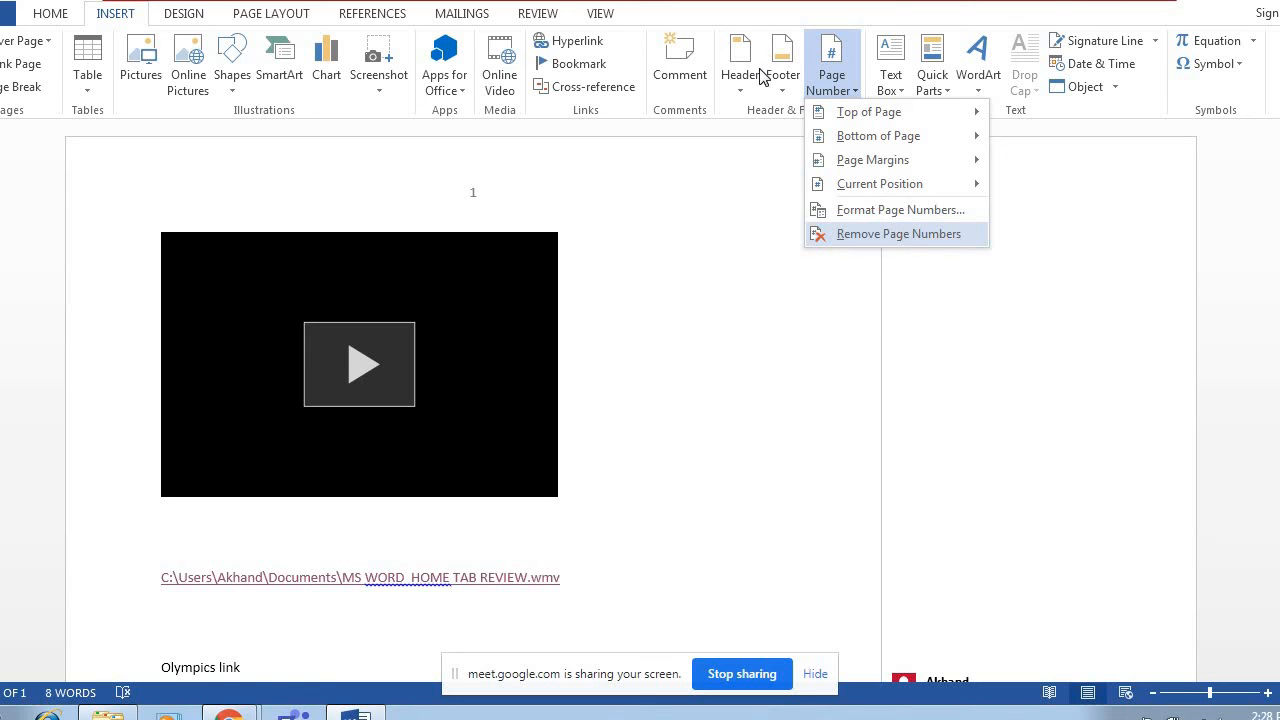
click(891, 93)
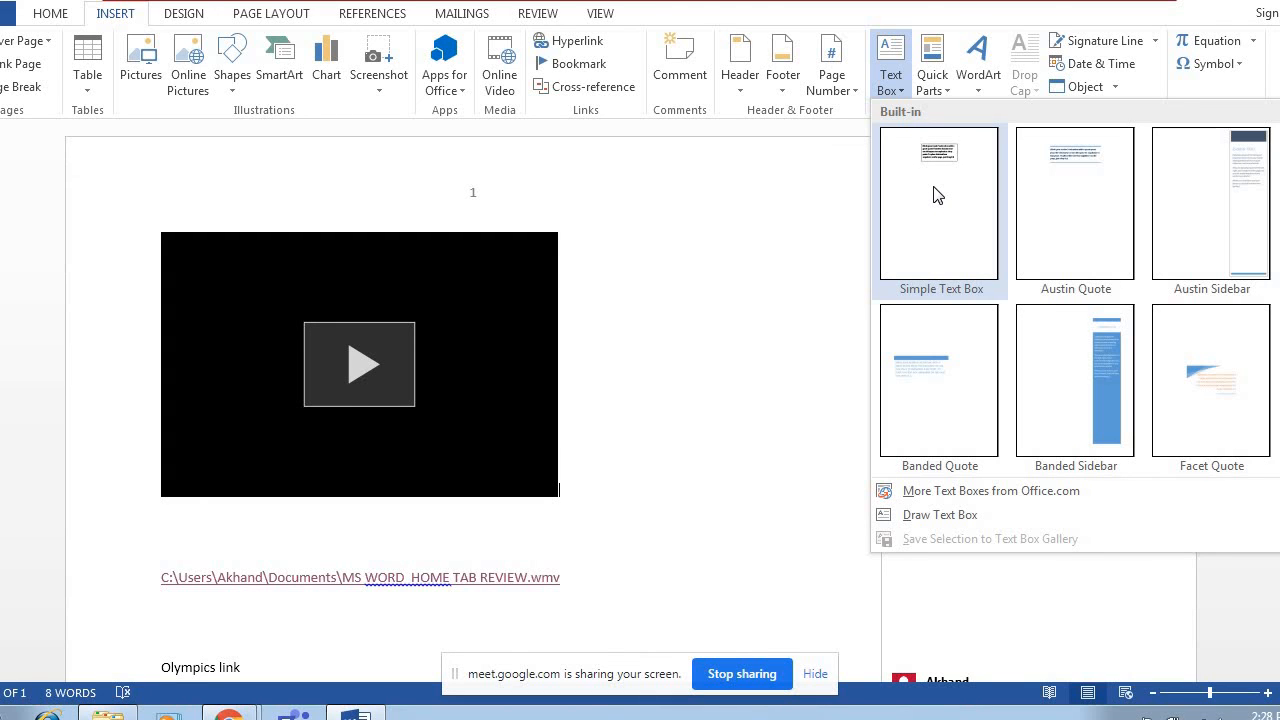
click(937, 195)
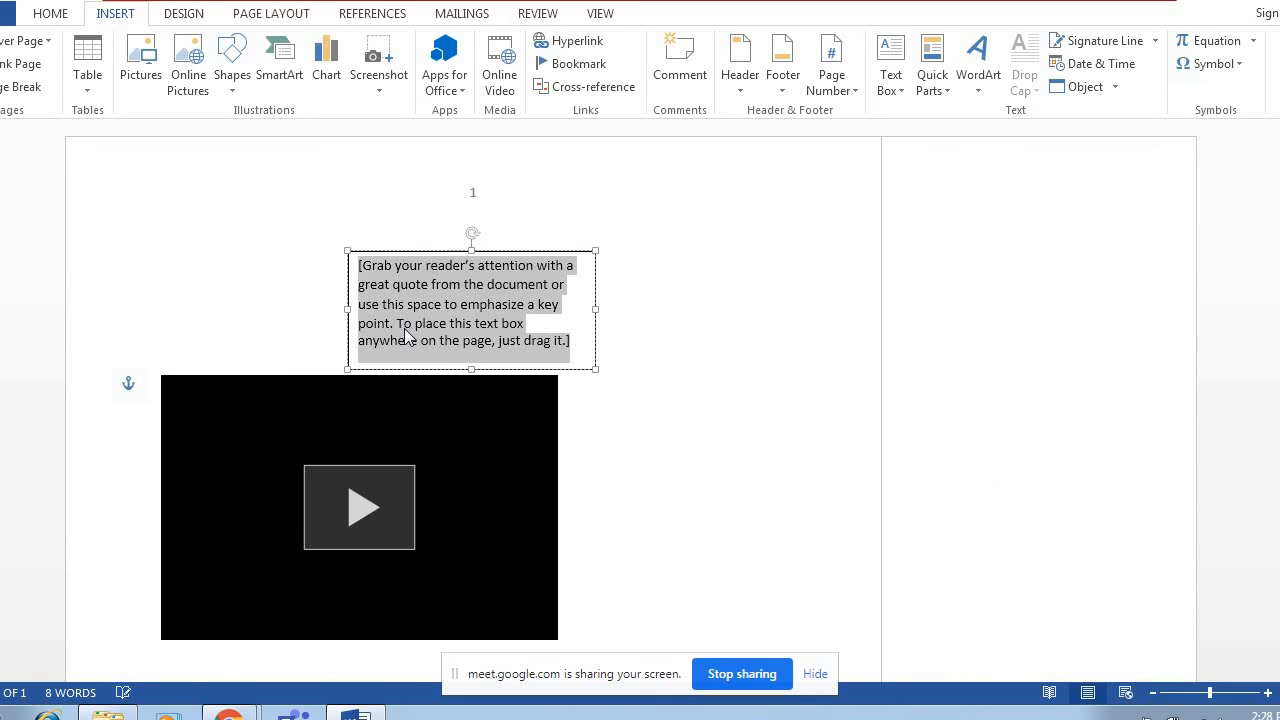
click(414, 443)
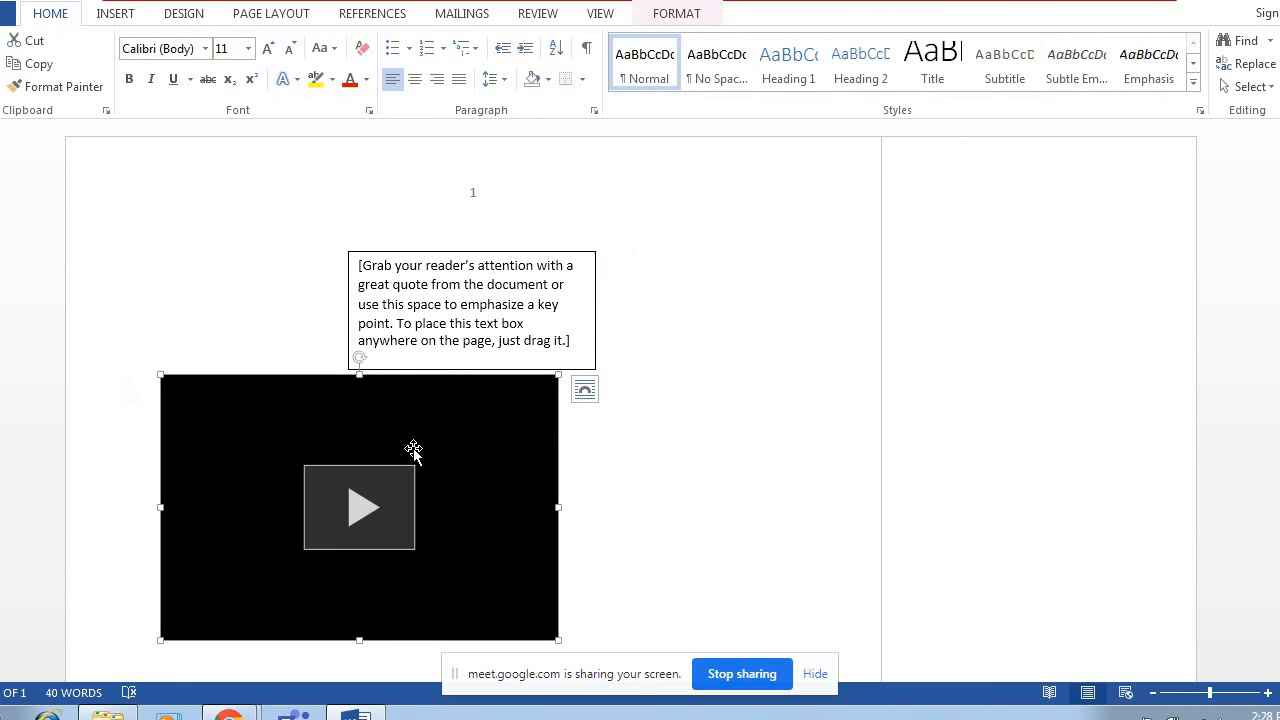
key(Delete)
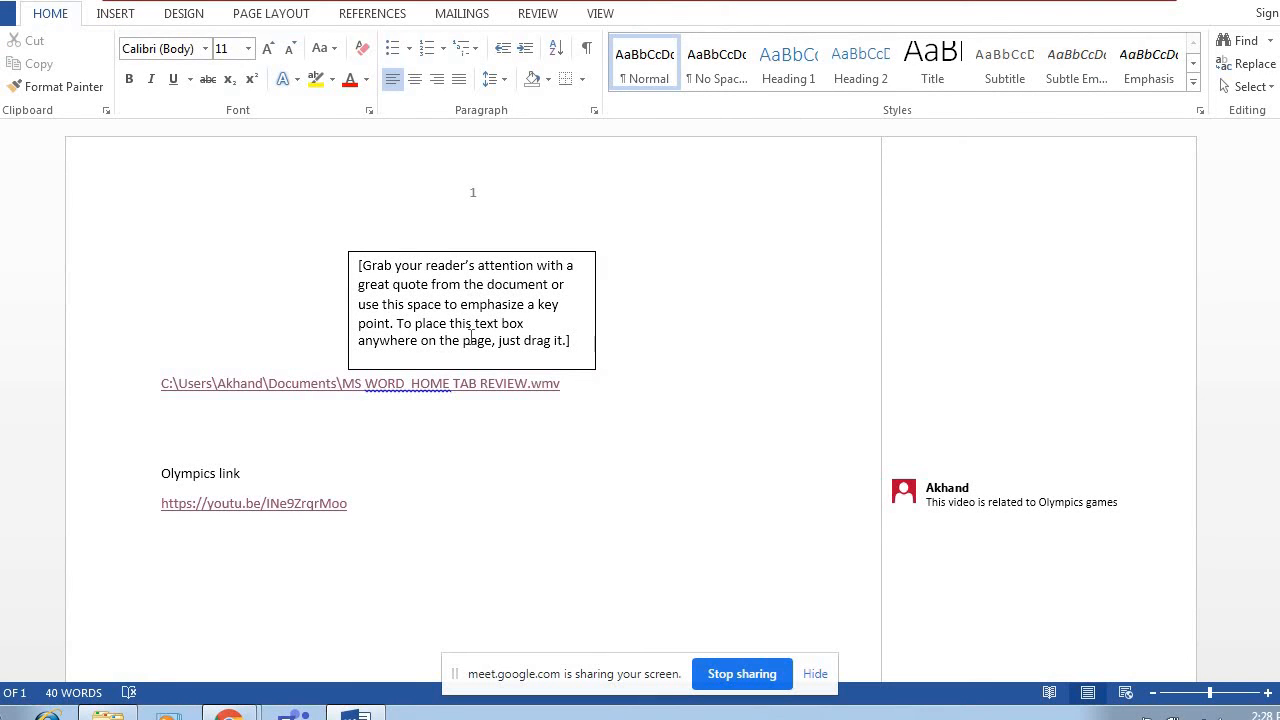
Replace the text box's placeholder text with "This is my box.".
click(579, 347)
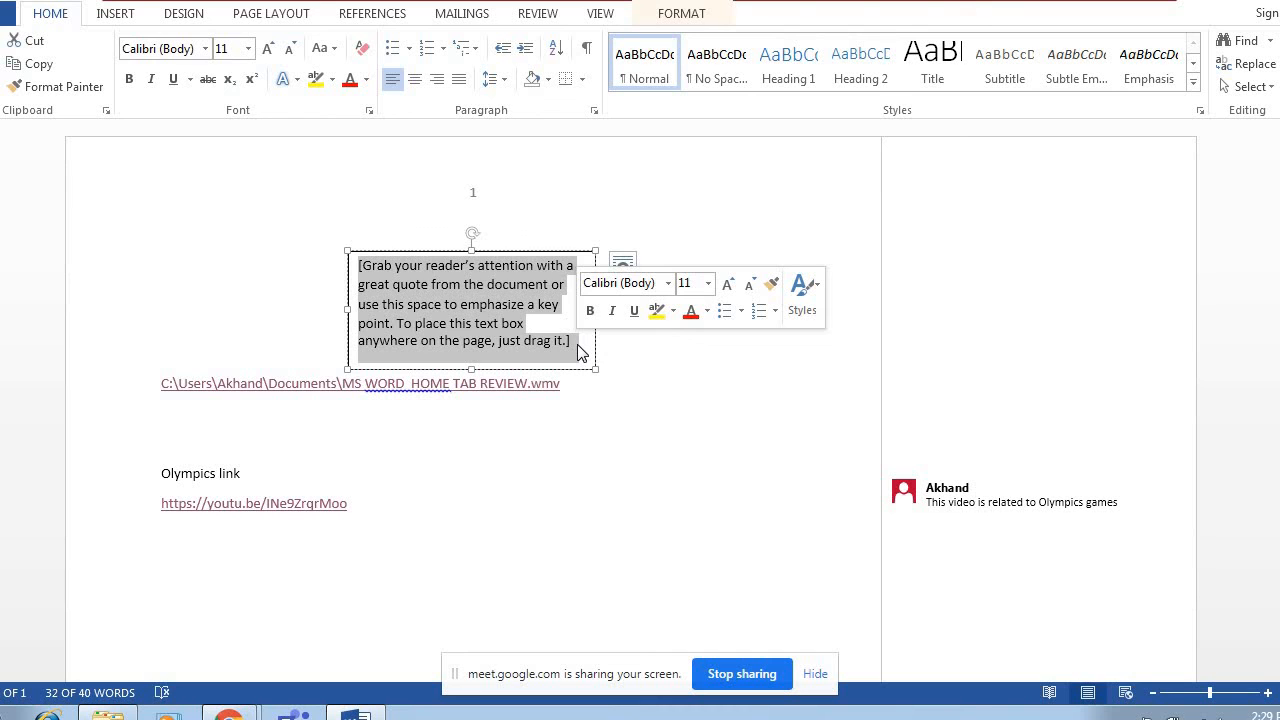
text(This is)
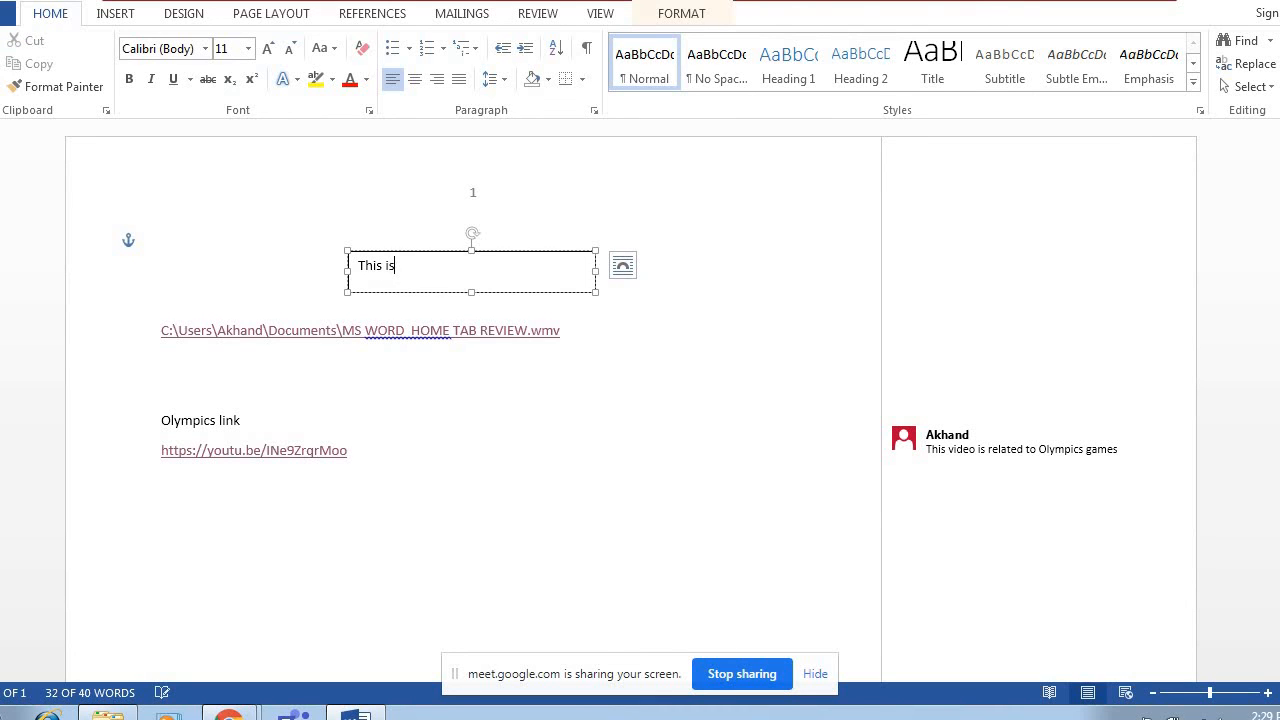
text( my box)
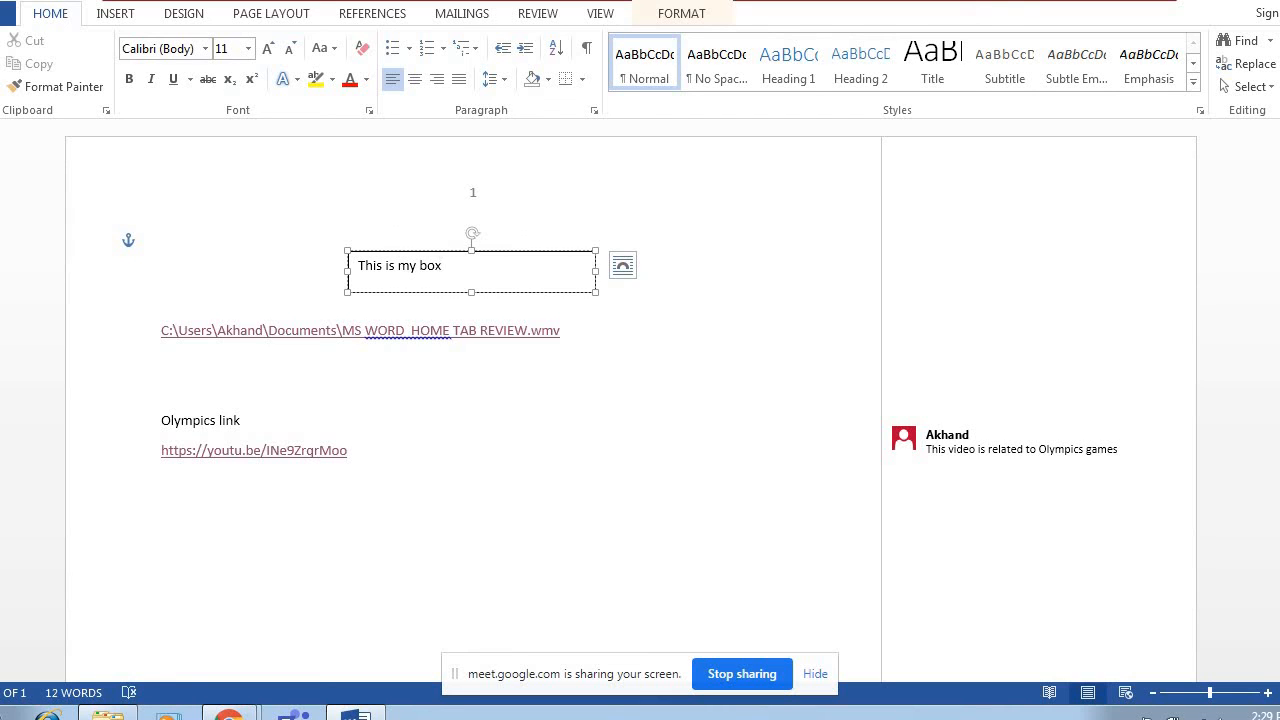
text(.)
Insert the saved AutoText entry containing the author's first name after the sentence in the text box.
click(115, 14)
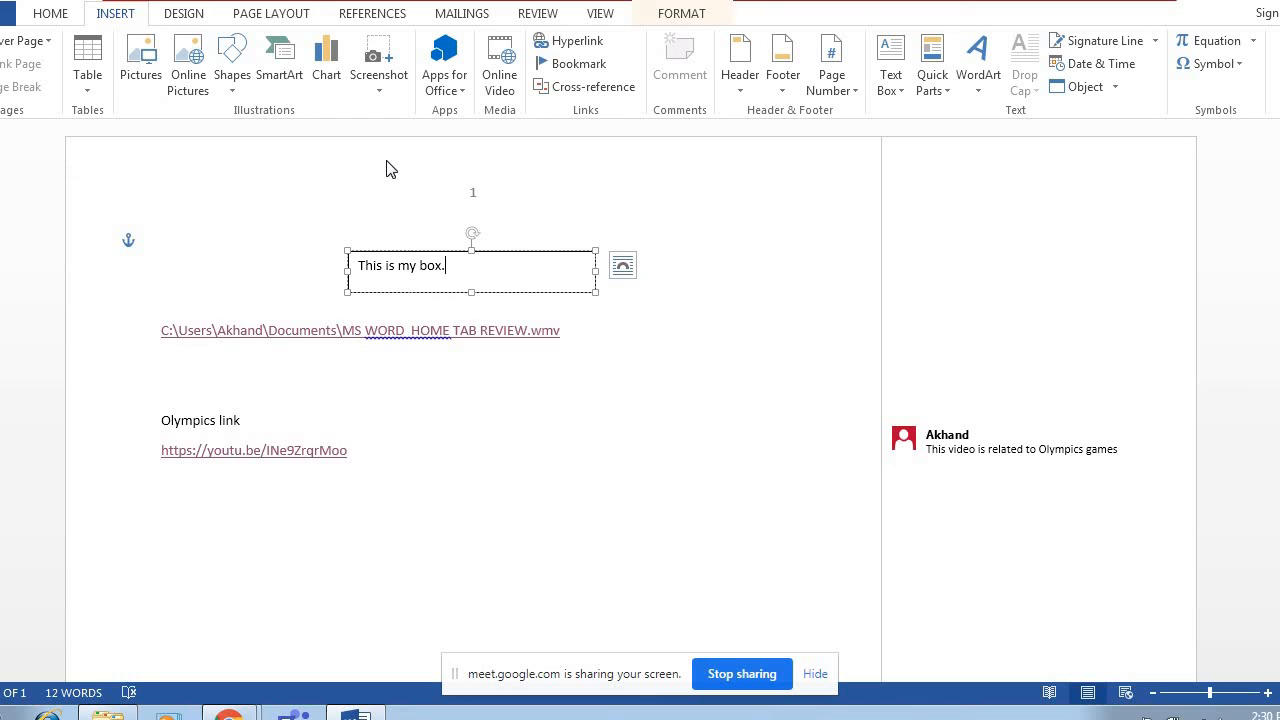
click(938, 98)
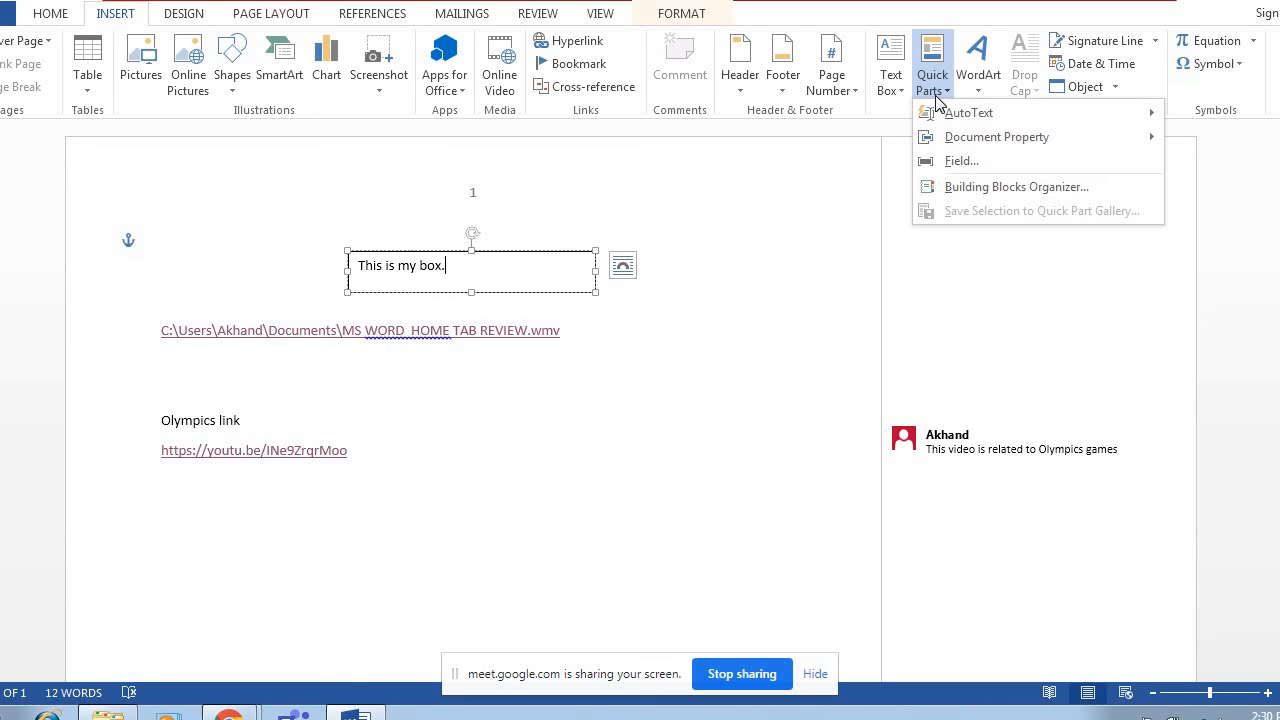
mouse_move(968, 113)
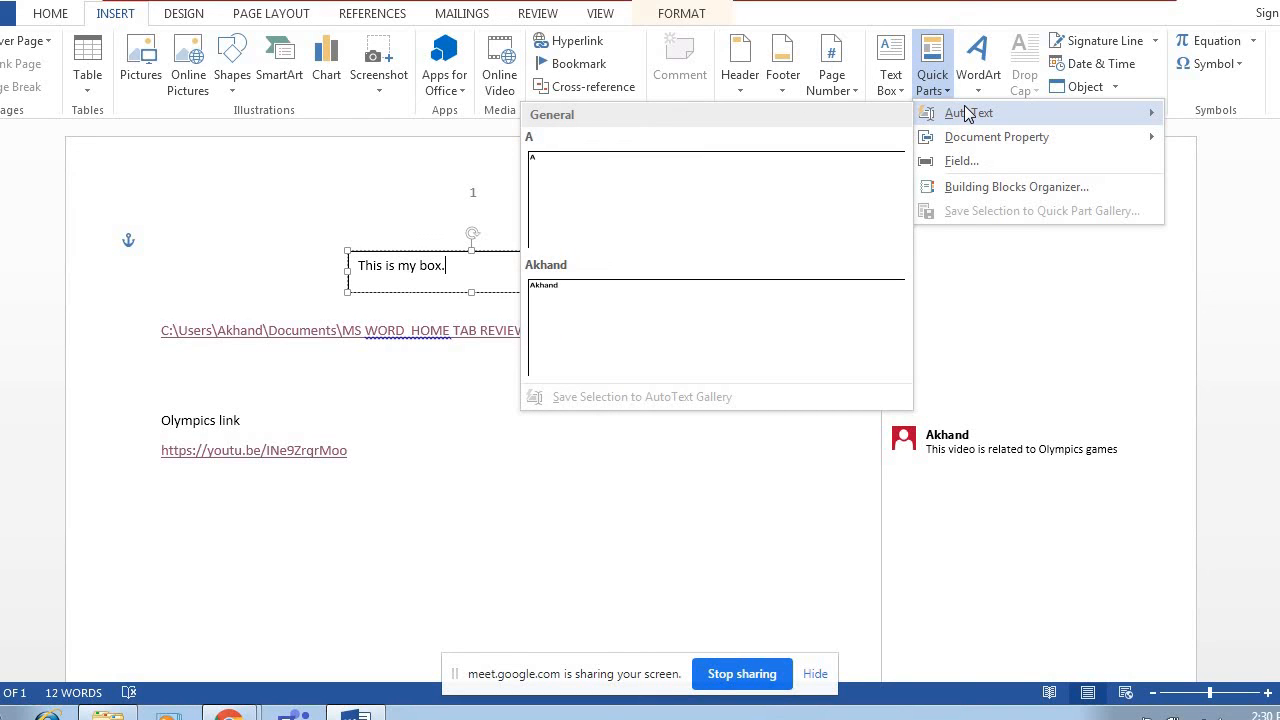
click(558, 302)
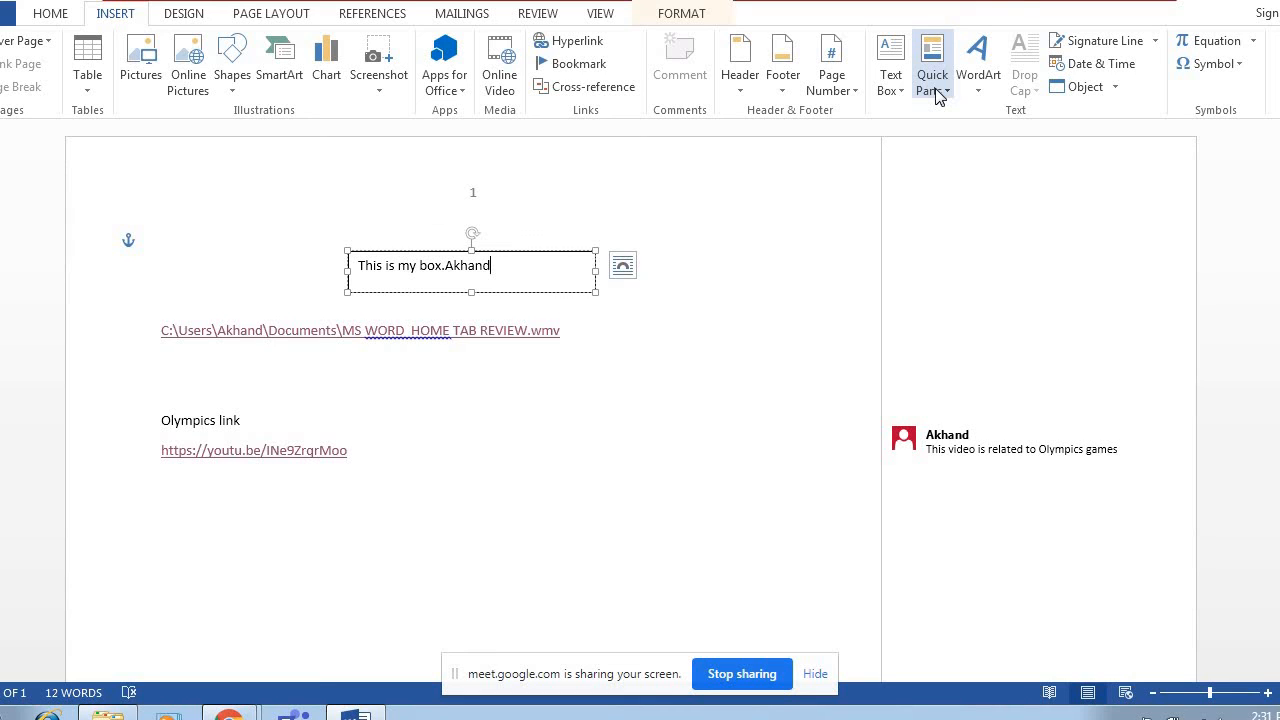
Open the signature setup for a new signature line.
click(938, 92)
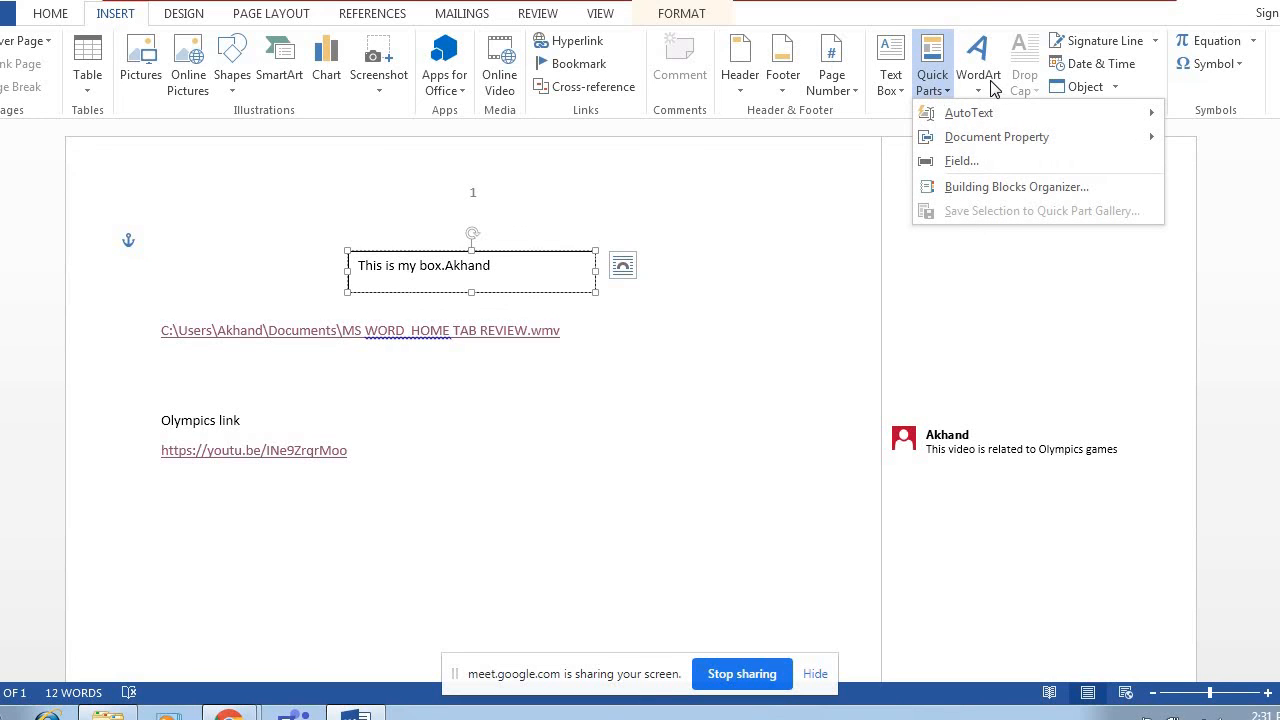
click(977, 86)
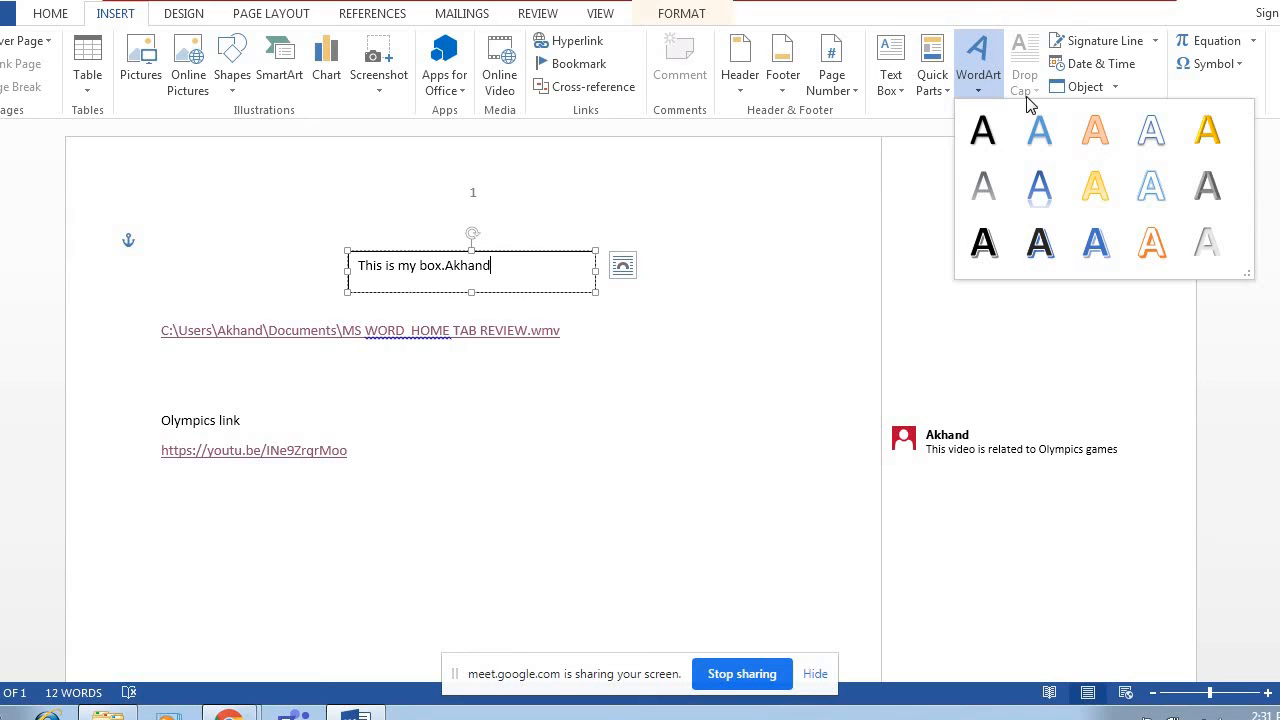
click(1115, 45)
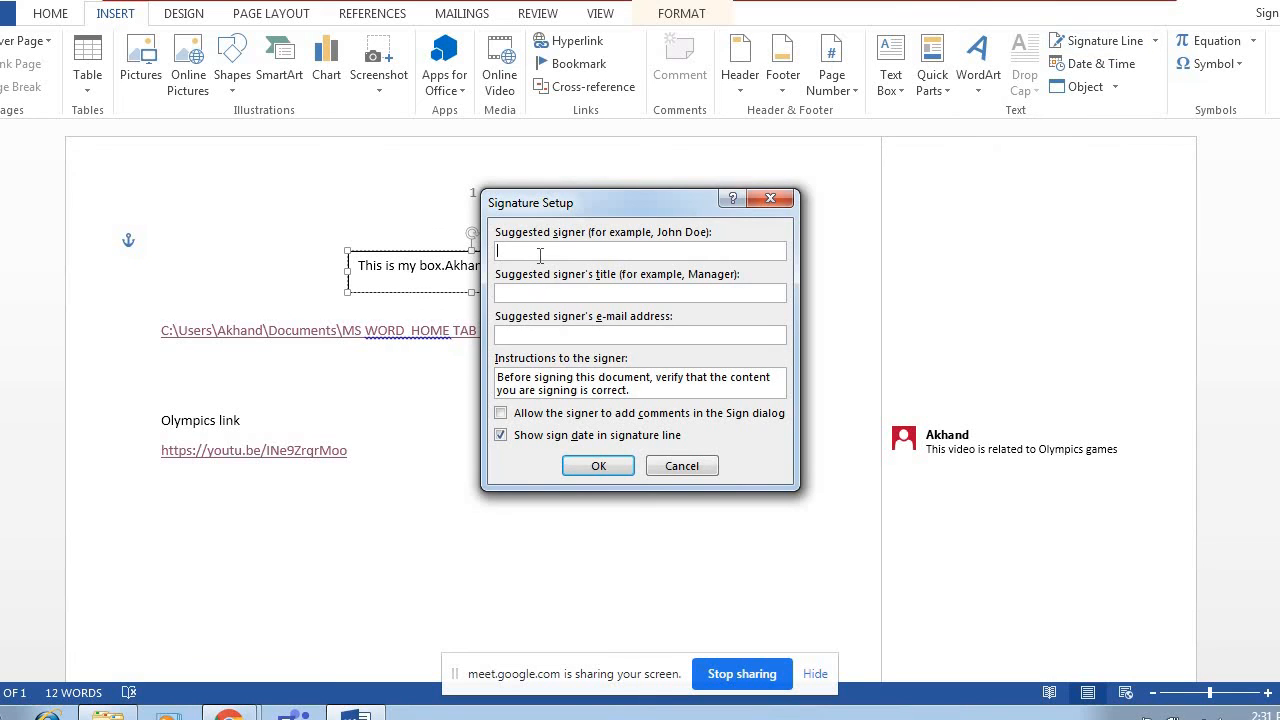